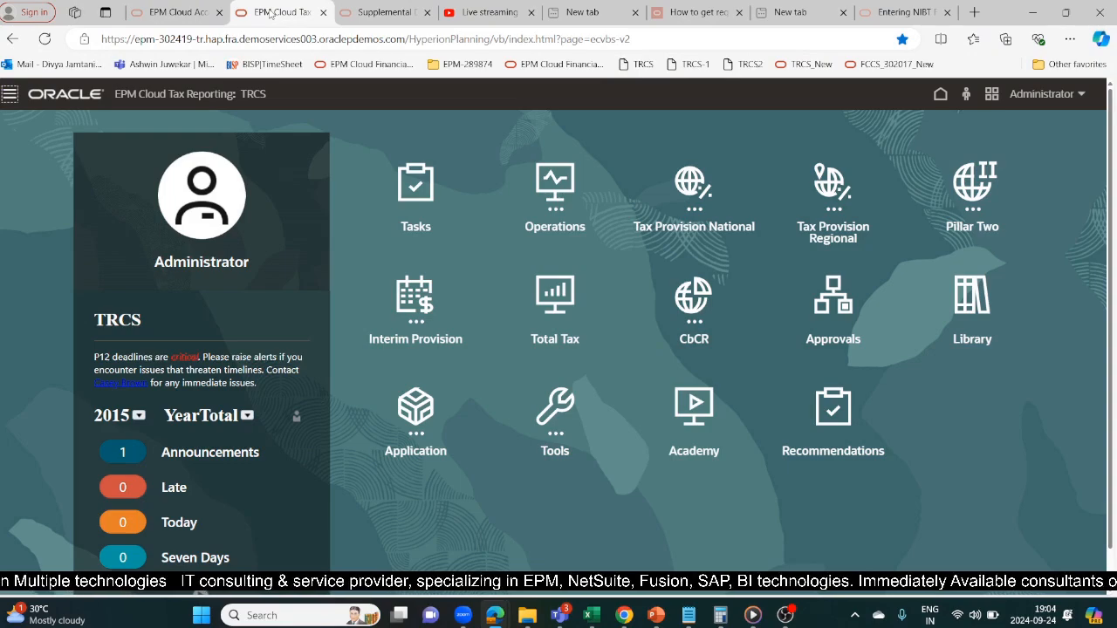
Open Data Management for the TRCS application, replacing its previously opened window, and display the setup tasks.
left_click(10, 94)
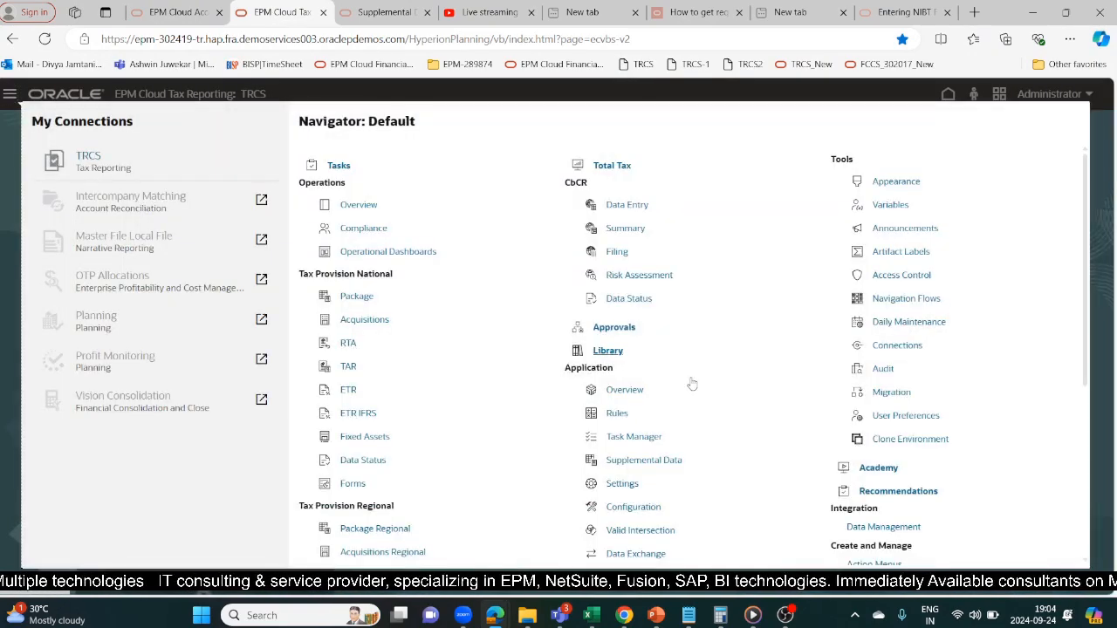
left_click(880, 528)
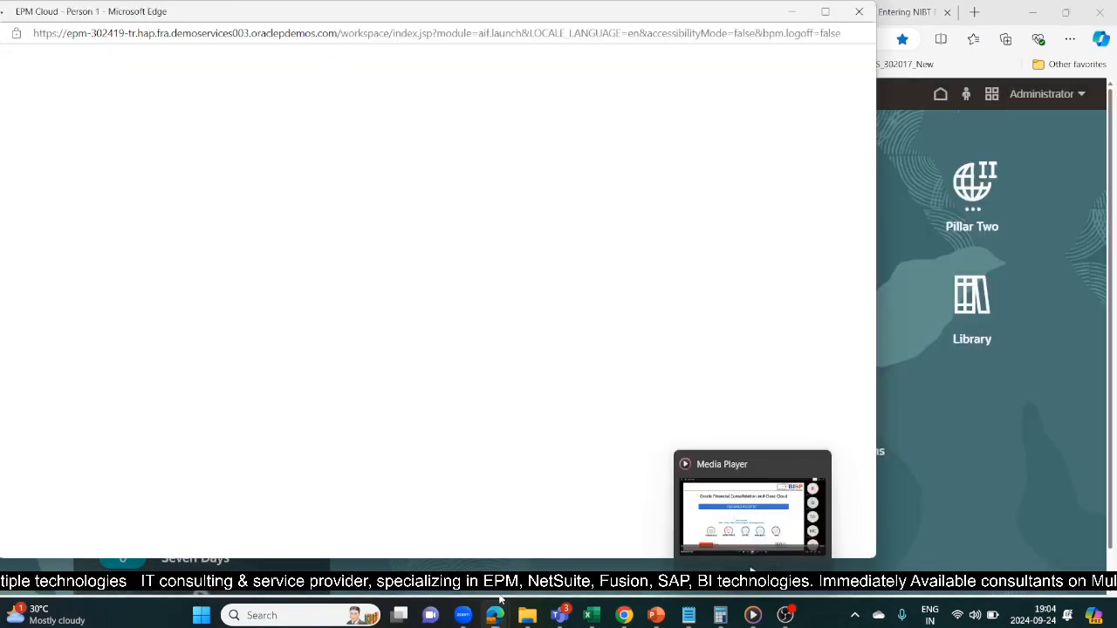
mouse_move(494, 615)
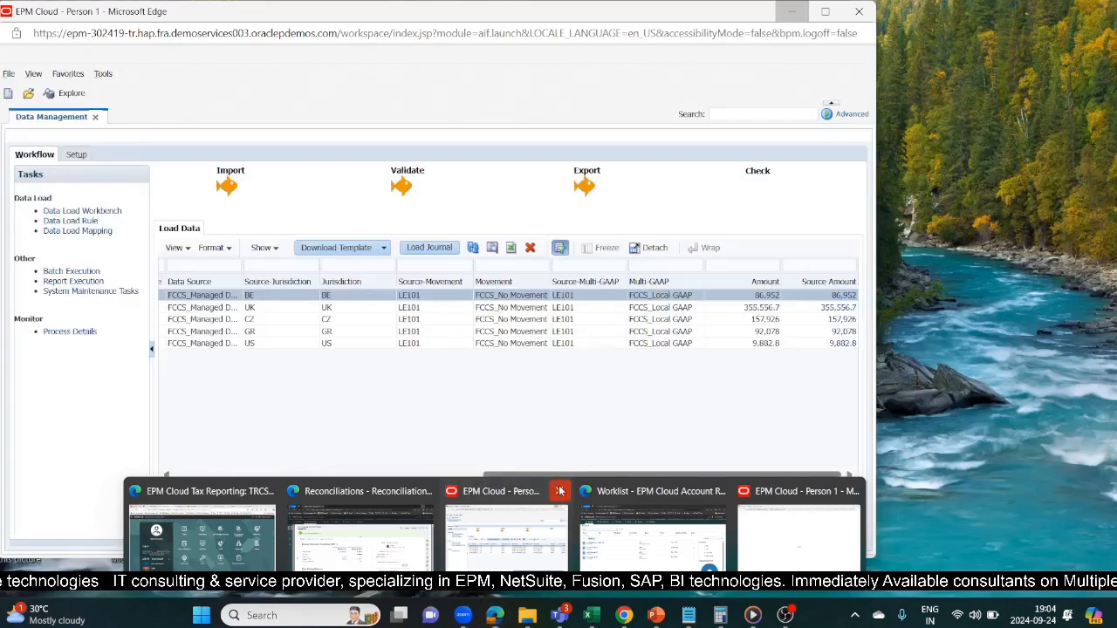
left_click(559, 490)
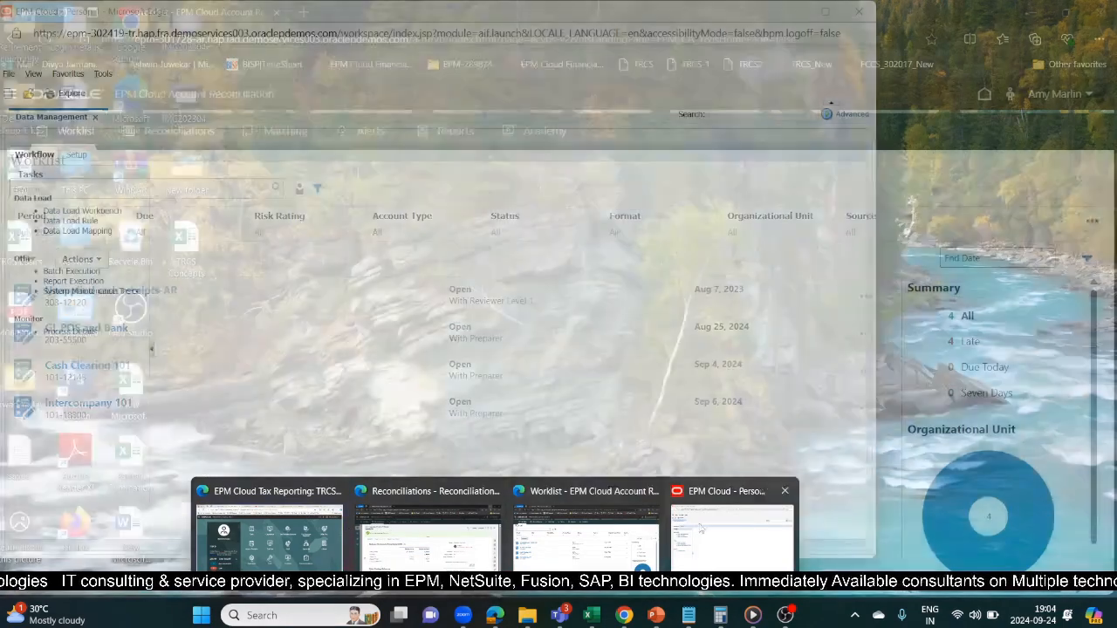
left_click(705, 529)
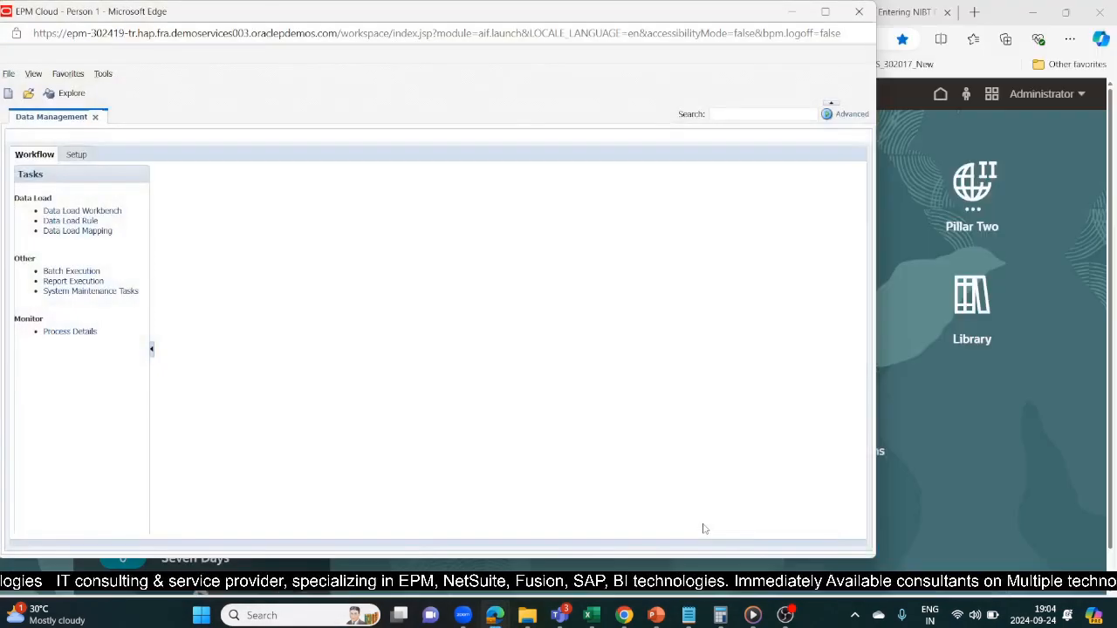
left_click(76, 154)
Review the Account, Entity and jurisdiction amount columns in the Multi Column Data-TRCS1 workbook in Excel.
mouse_move(596, 620)
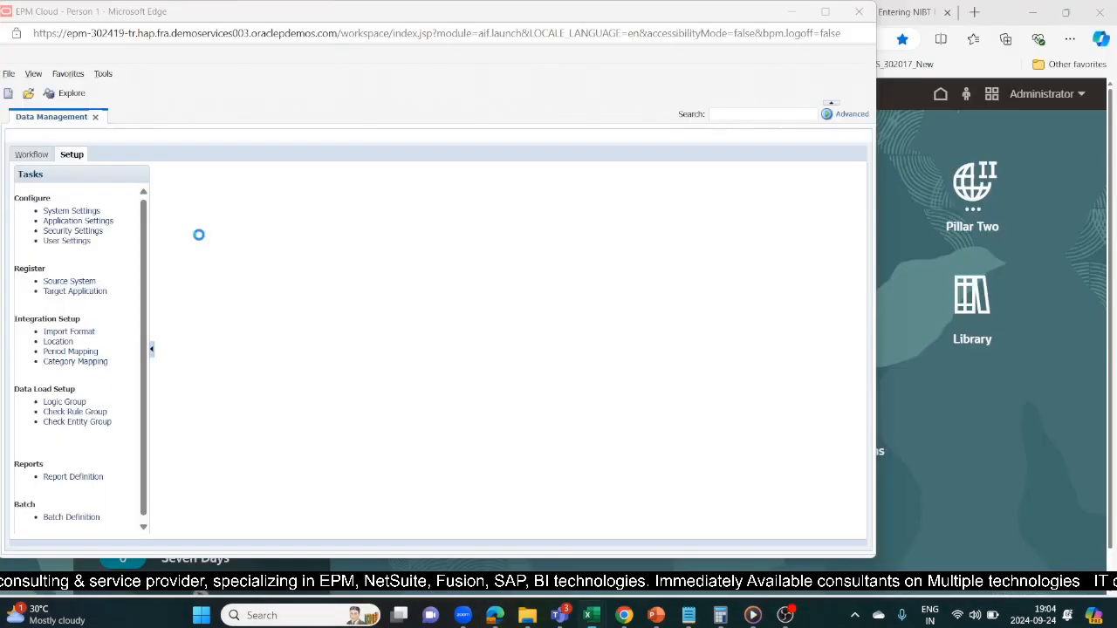
key("alt+Tab")
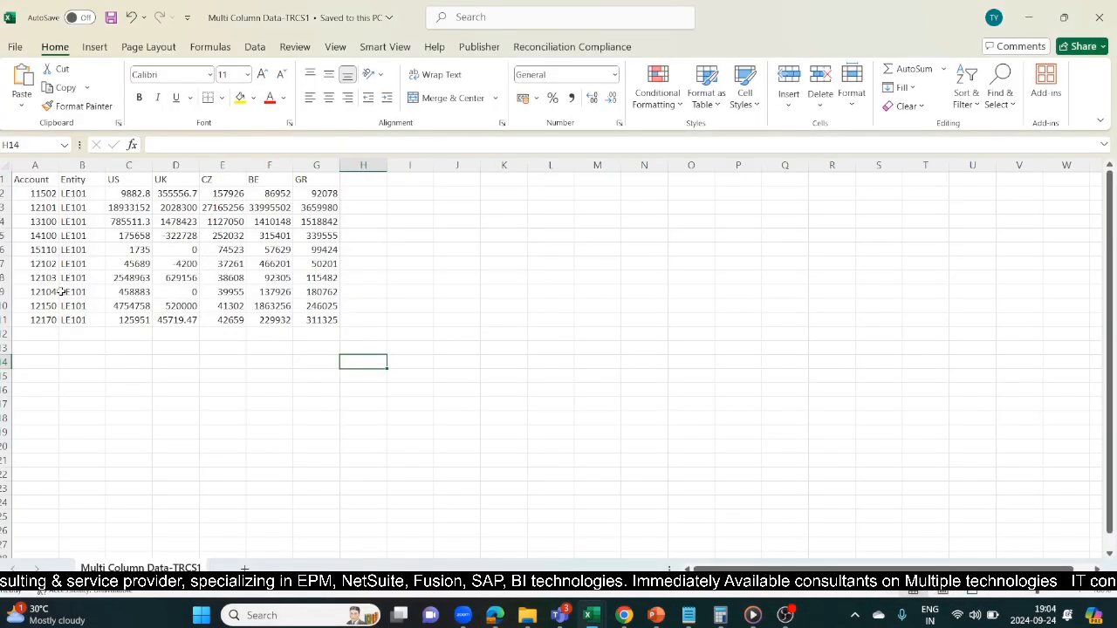
left_click(48, 165)
left_click(69, 165)
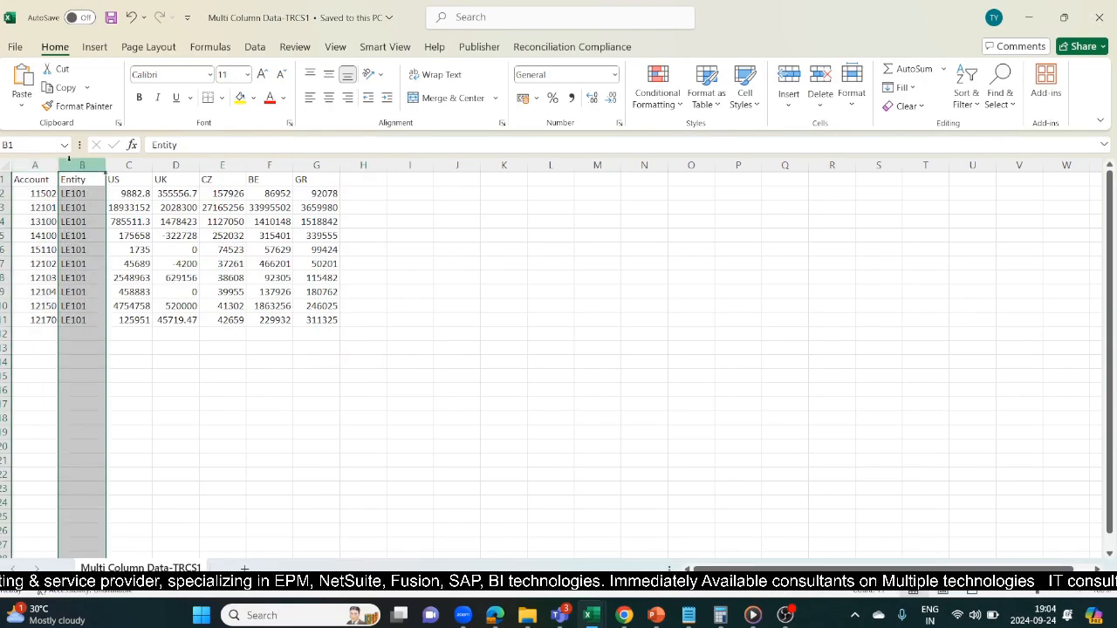
left_click_drag(127, 165, 332, 167)
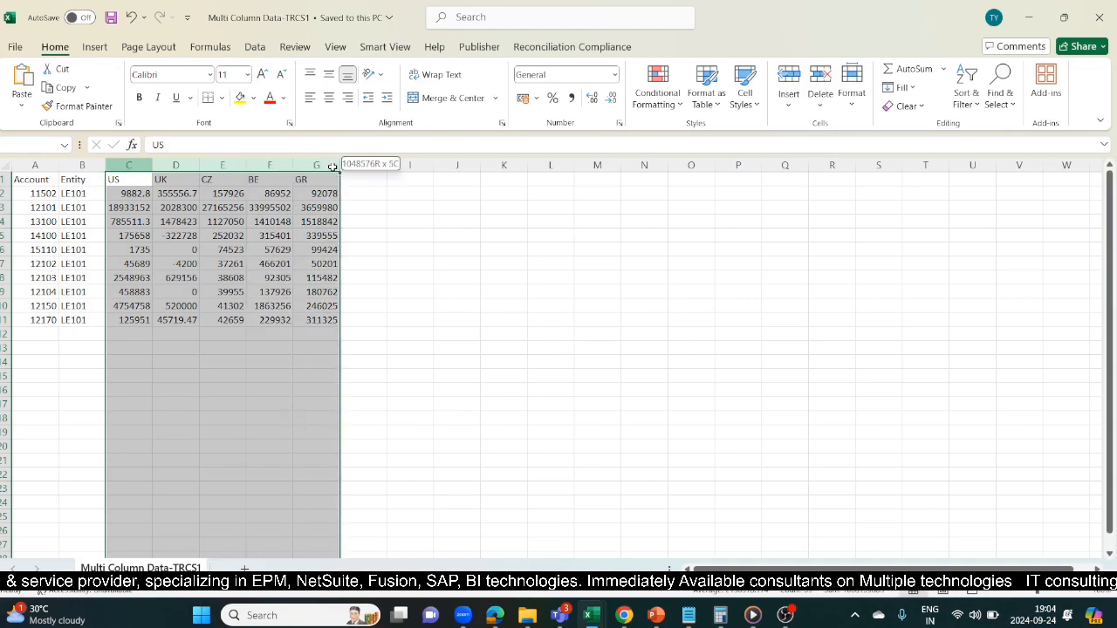
left_click(451, 224)
Return to Data Management in Edge and add an import format named IMF_Multi_colm_data.
key("alt+Tab")
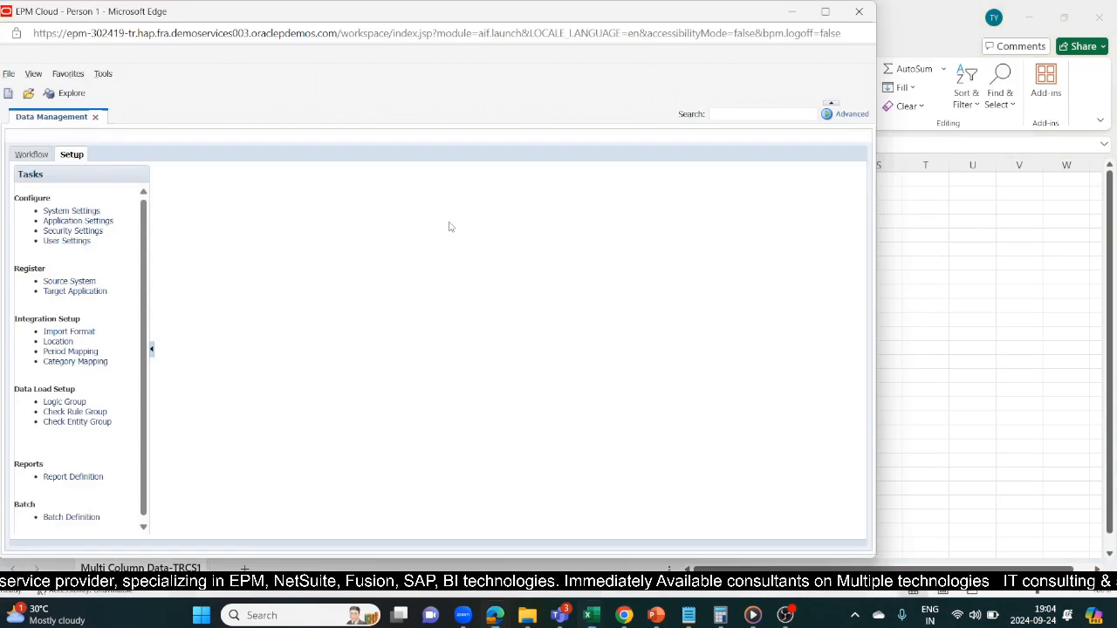
left_click(63, 333)
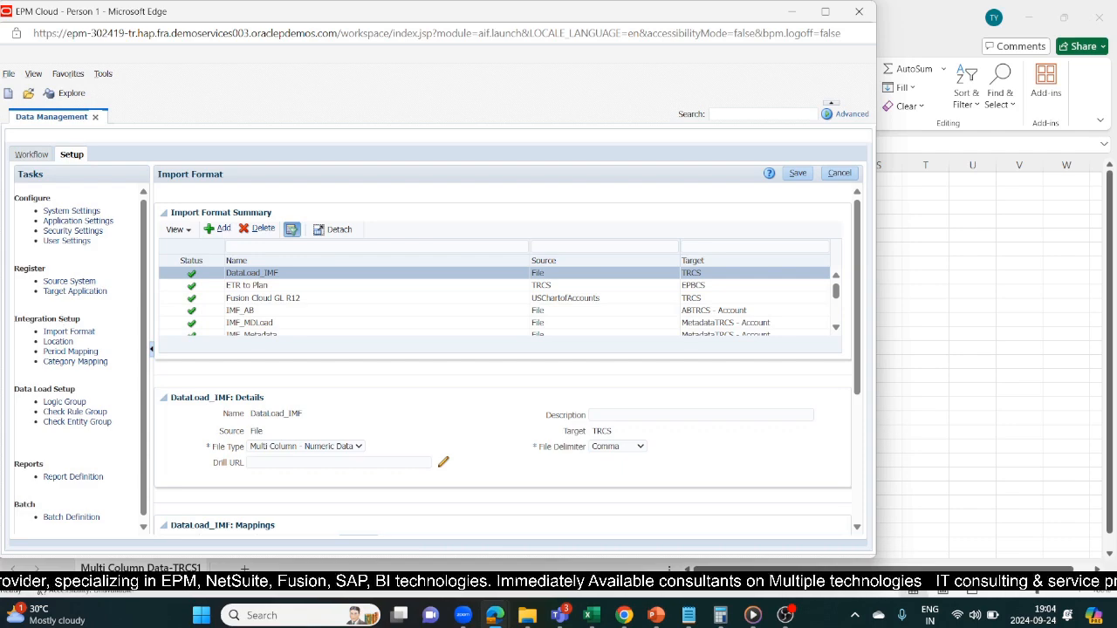
left_click(215, 231)
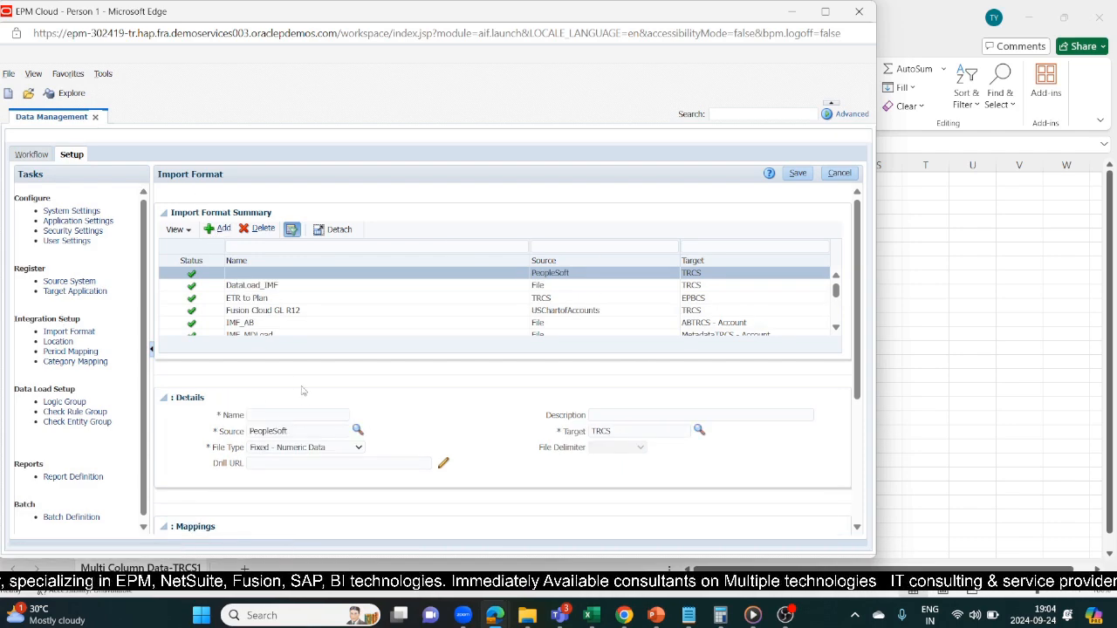
left_click(281, 415)
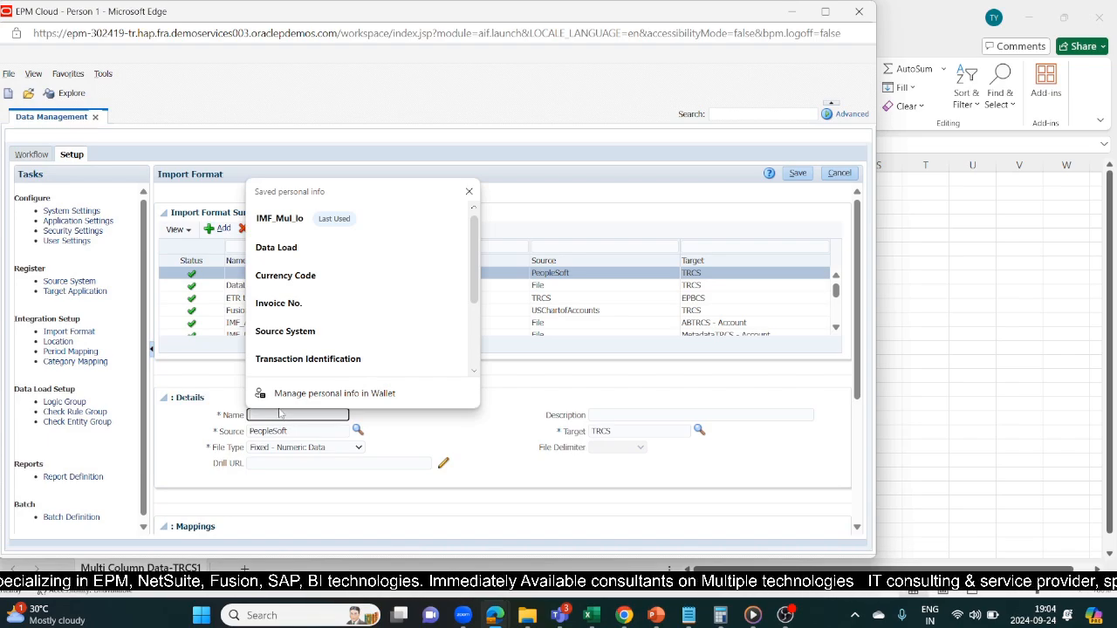
type("IMF_Multi_colm_data")
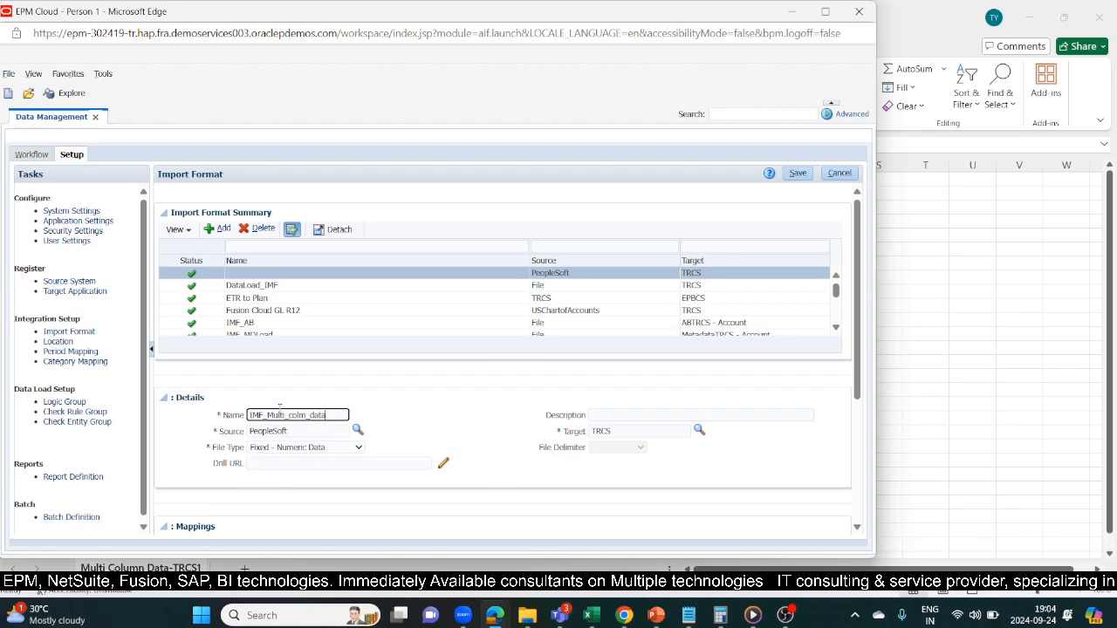
Set the new import format's source to File.
left_click(356, 434)
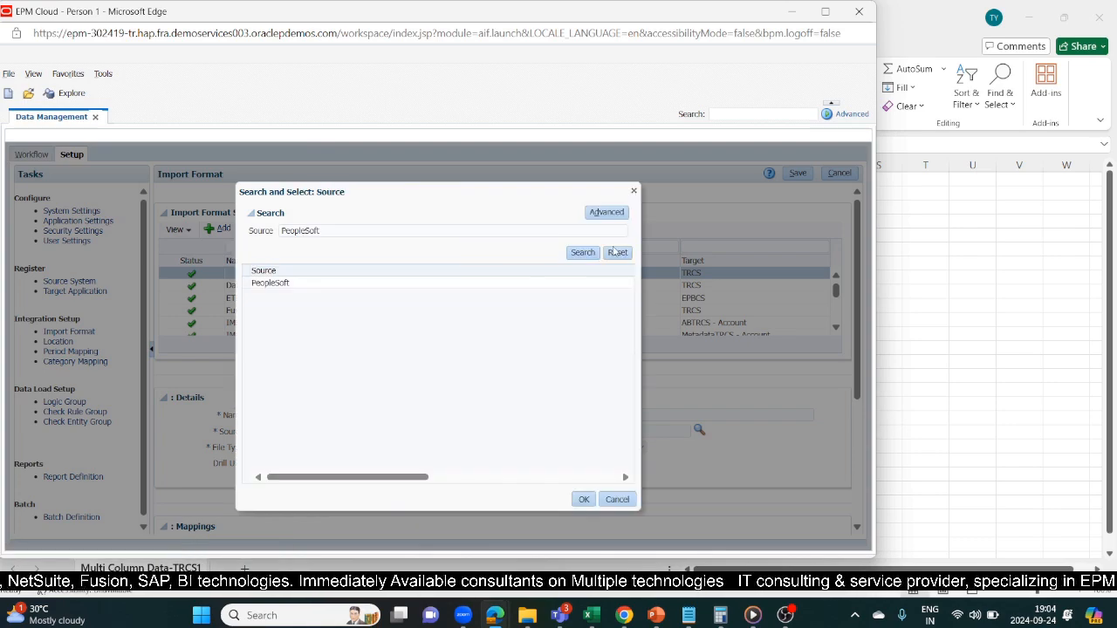
left_click(615, 252)
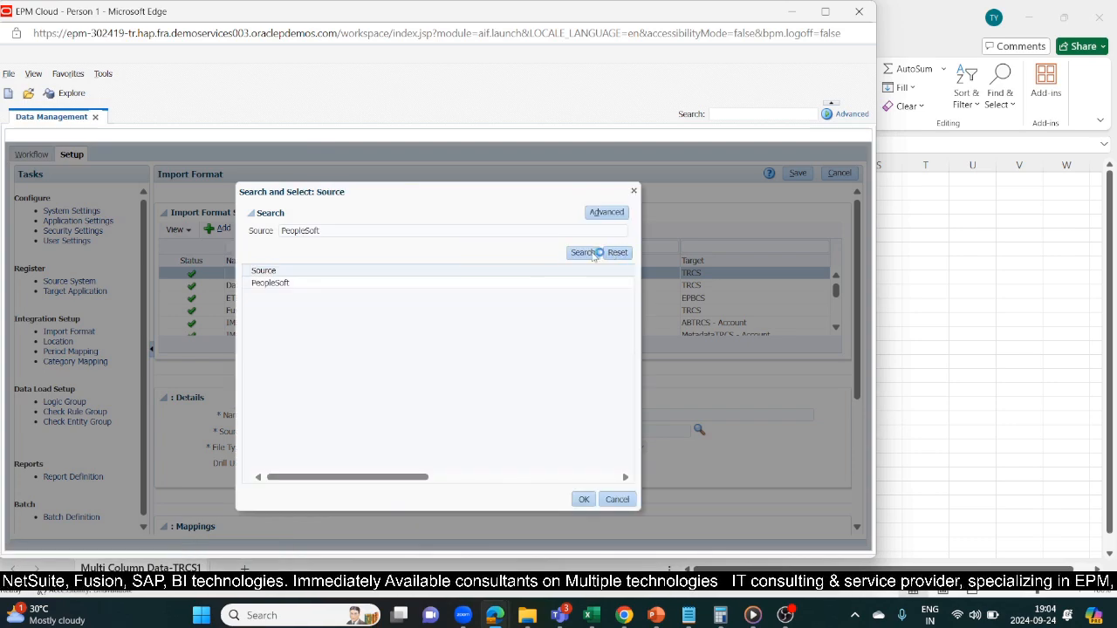
left_click(323, 311)
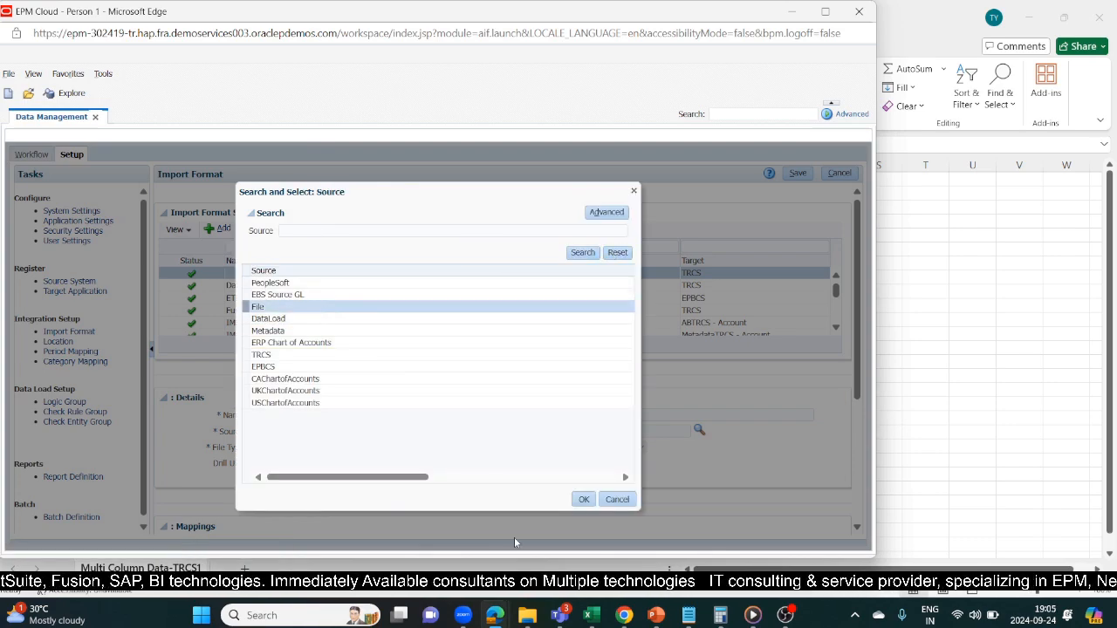
left_click(583, 499)
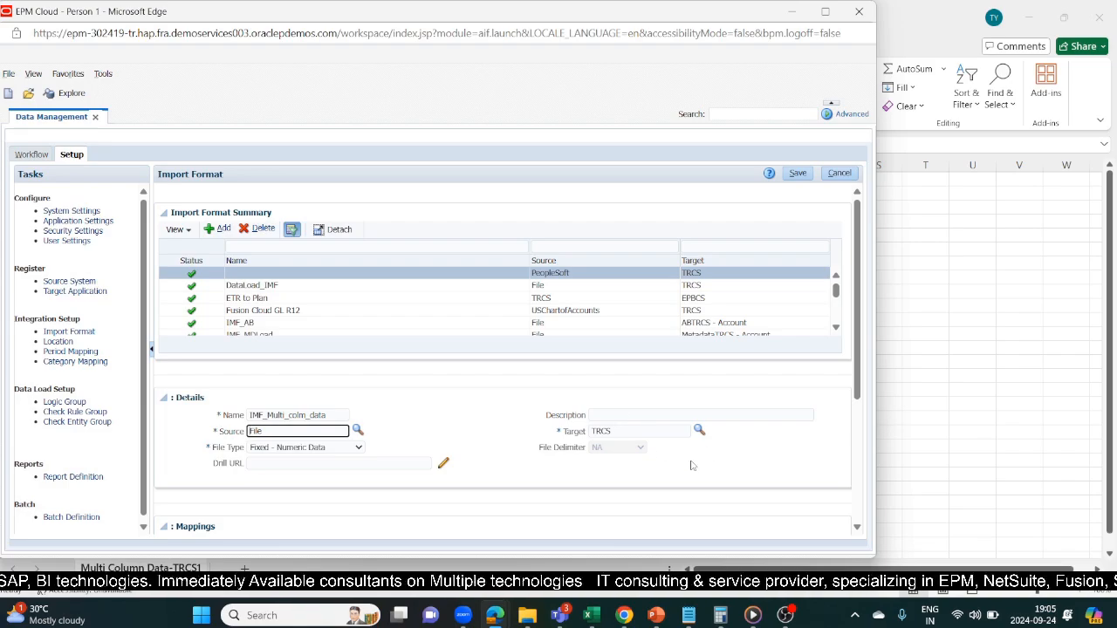
Set the file type to Multi Column - Numeric Data and save the import format.
left_click(339, 448)
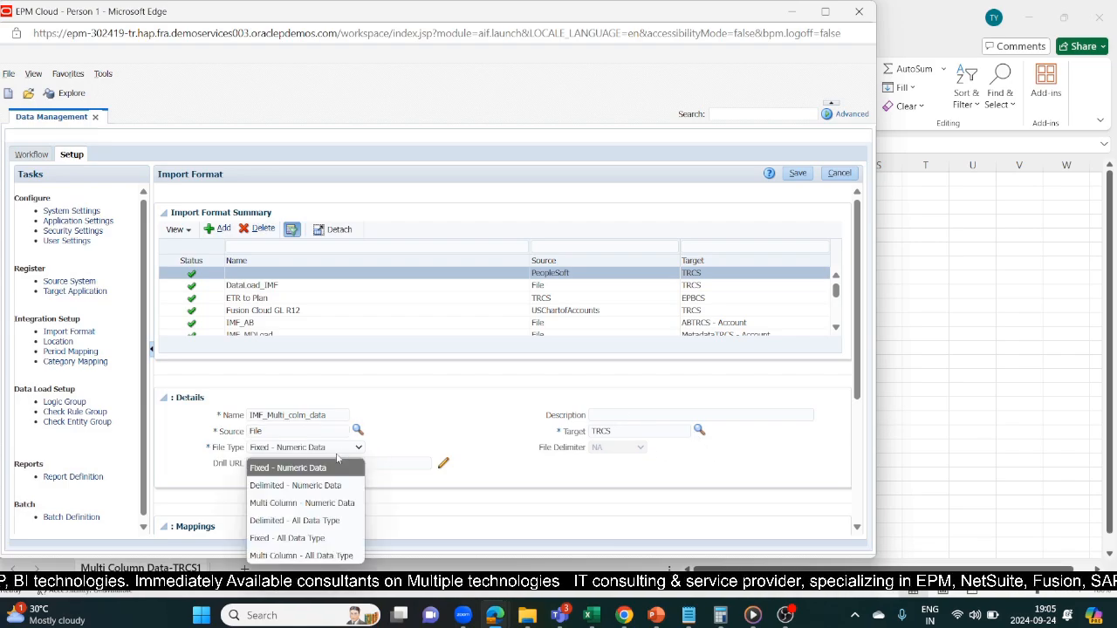
left_click(304, 503)
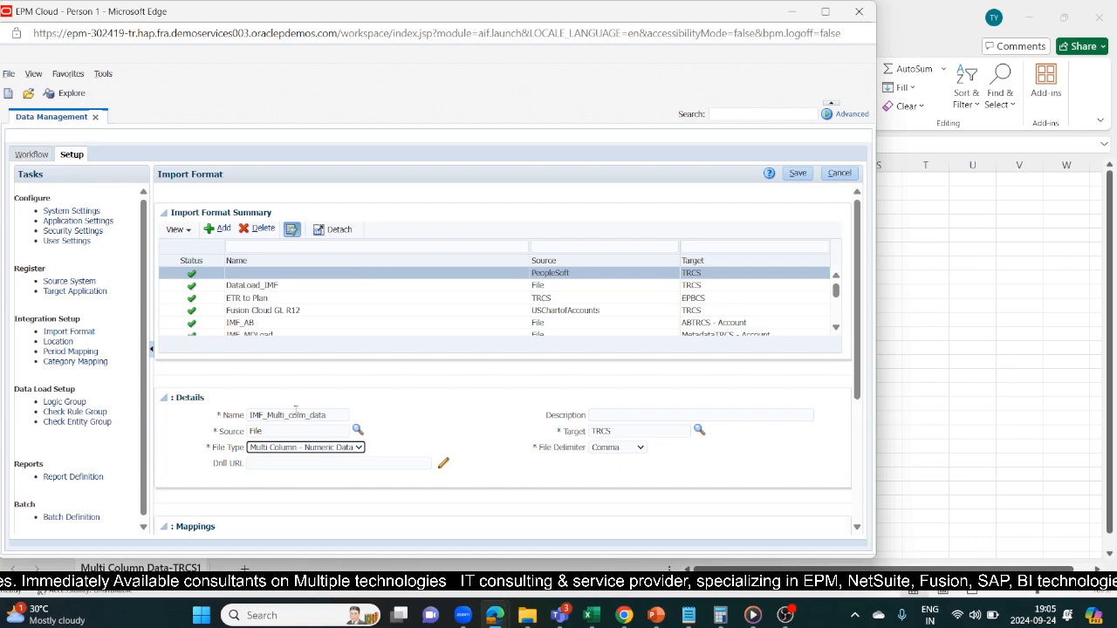
left_click(791, 172)
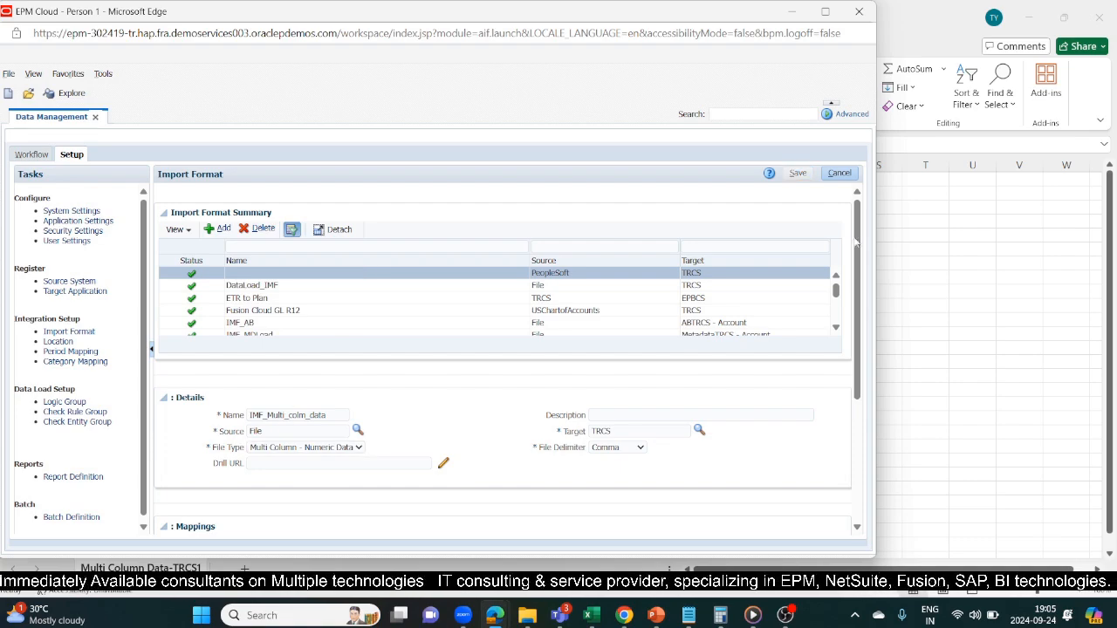
Enter Account as the source column for the Account target in the import format mappings.
scroll(721, 414, "down", 5)
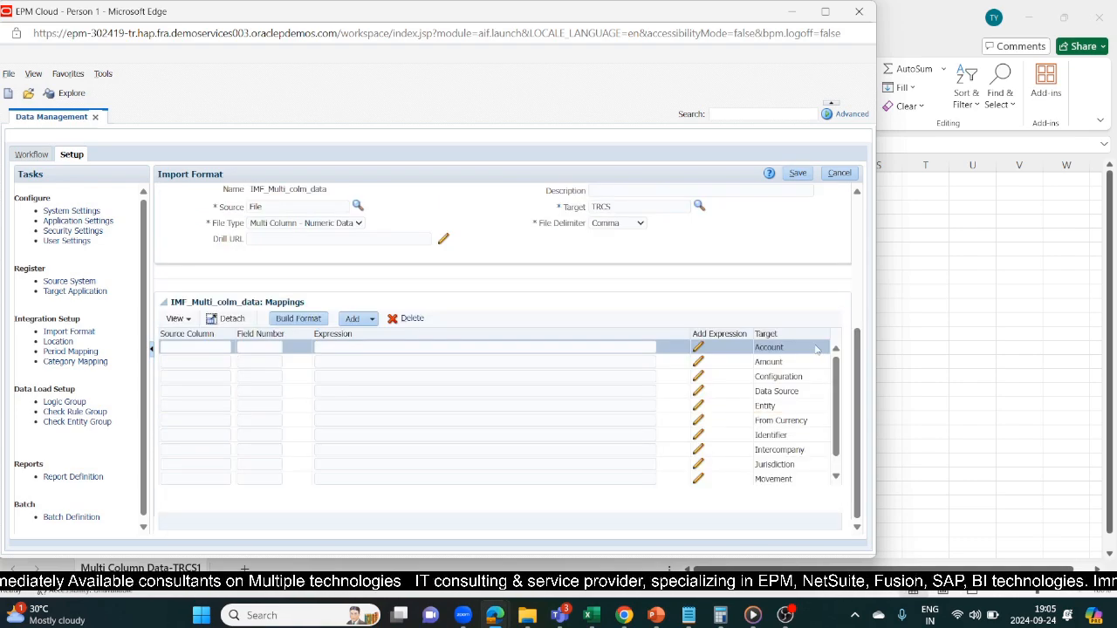
left_click(807, 349)
key("ctrl+c")
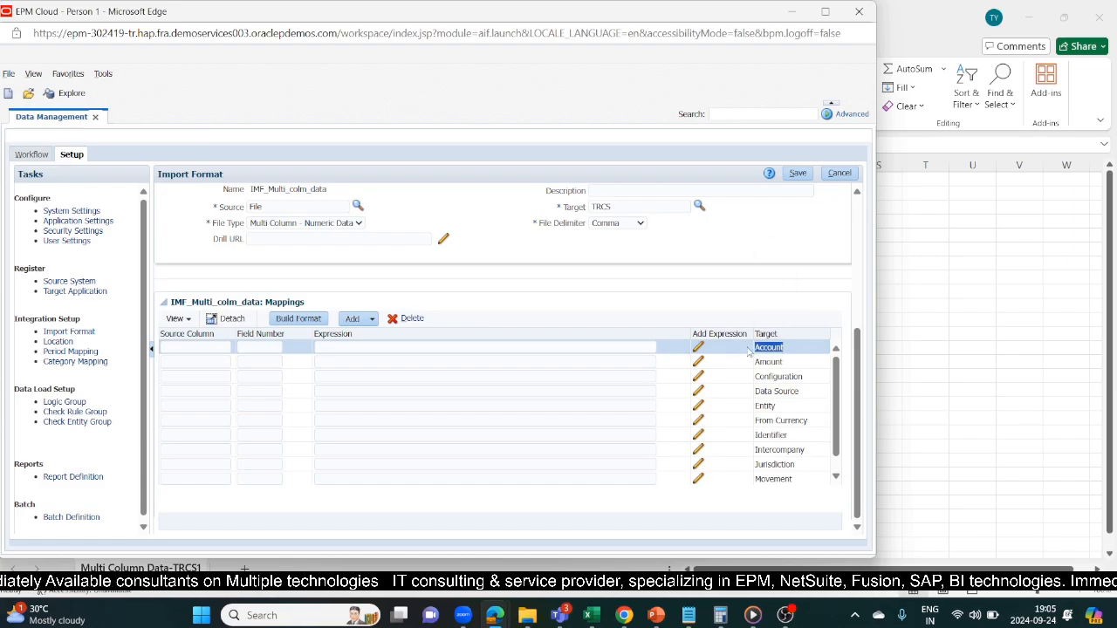
left_click(174, 347)
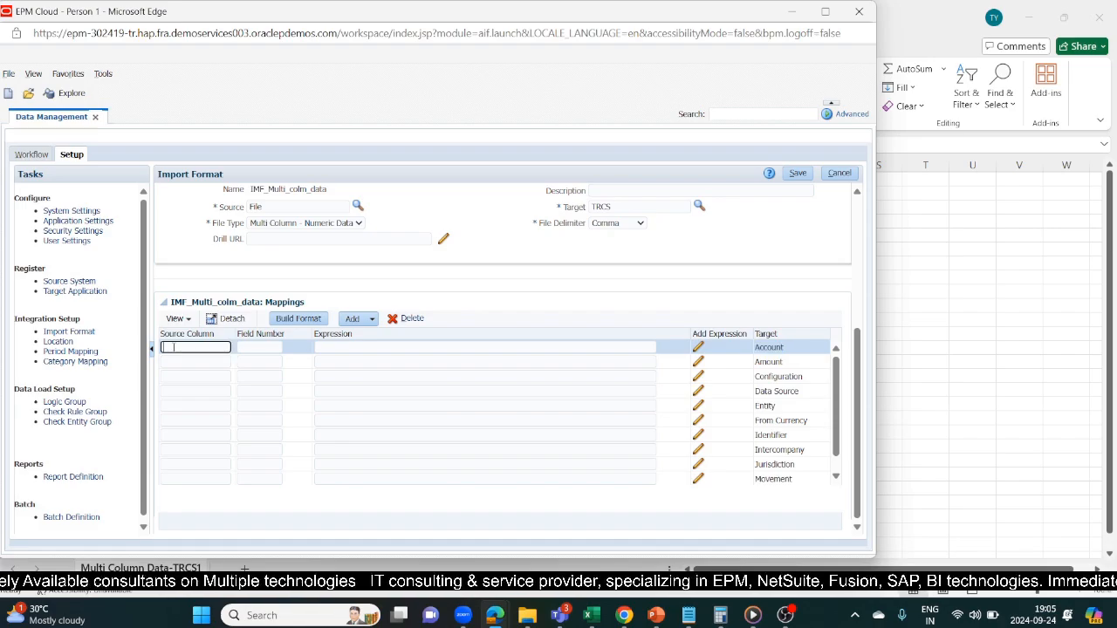
key("ctrl+v")
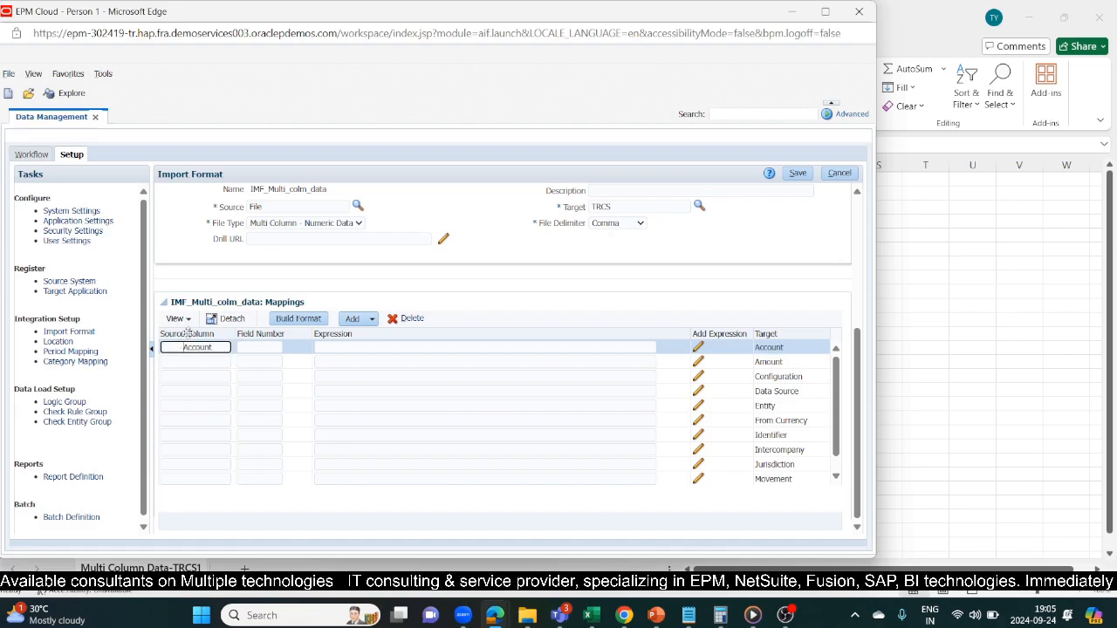
Check the Account column's position in the Excel workbook, set its mapping's field number to 1 and save the import format.
key("alt+Tab")
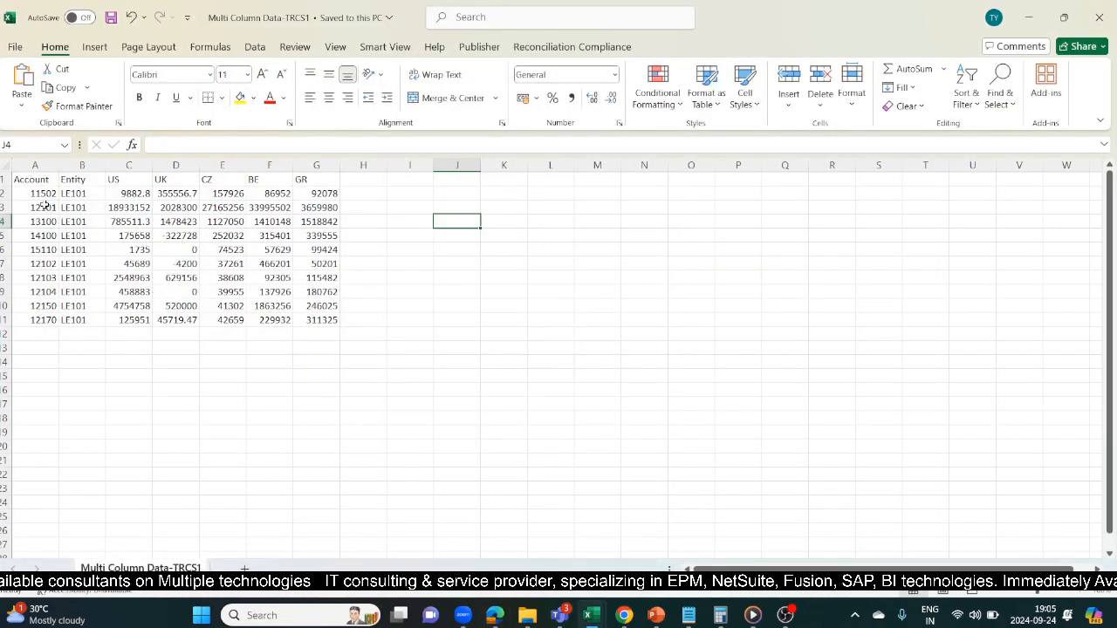
left_click(26, 166)
key("alt+Tab")
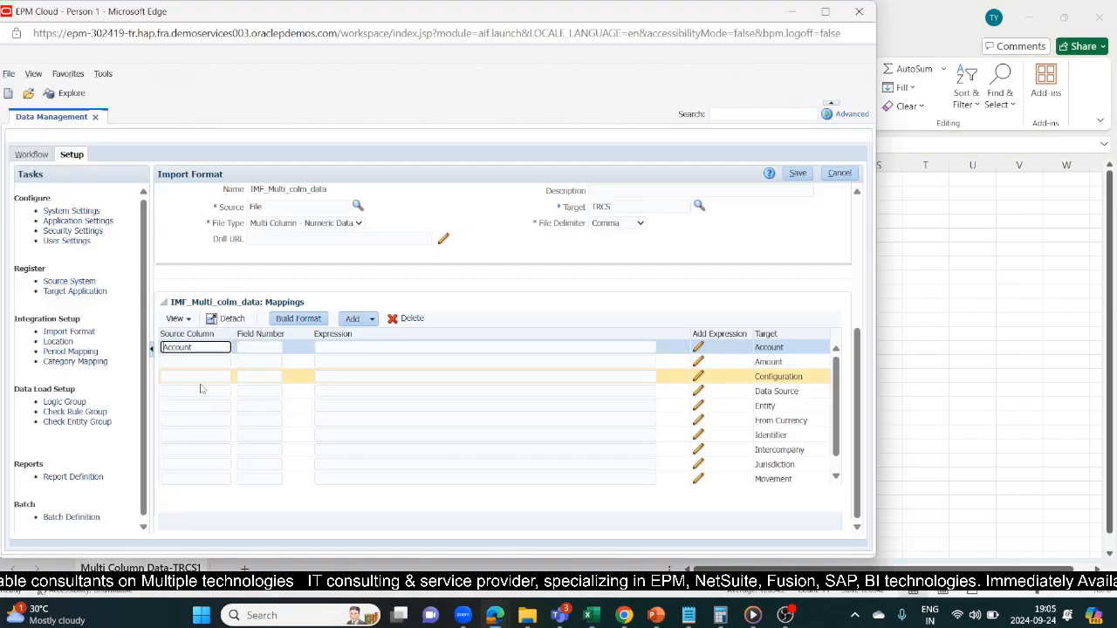
left_click(252, 348)
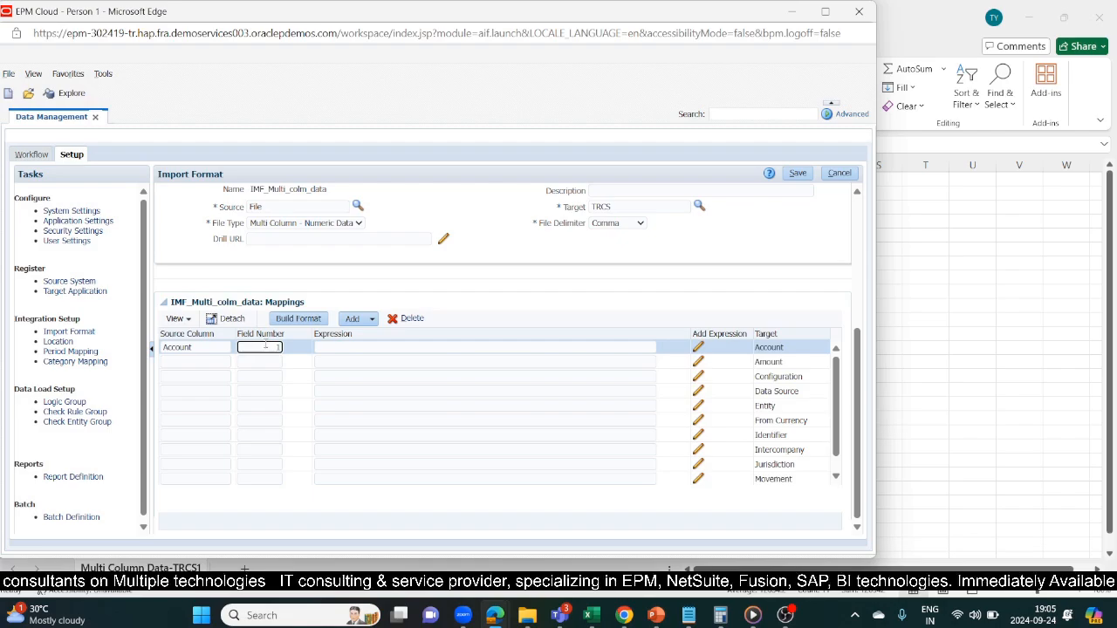
left_click(808, 174)
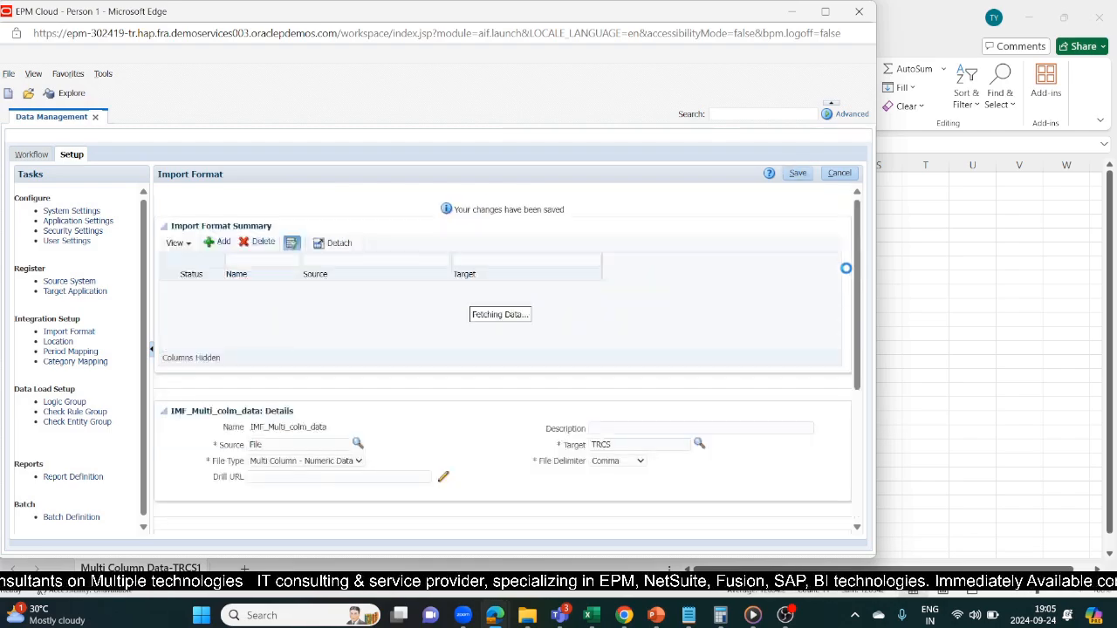
left_click_drag(855, 266, 879, 386)
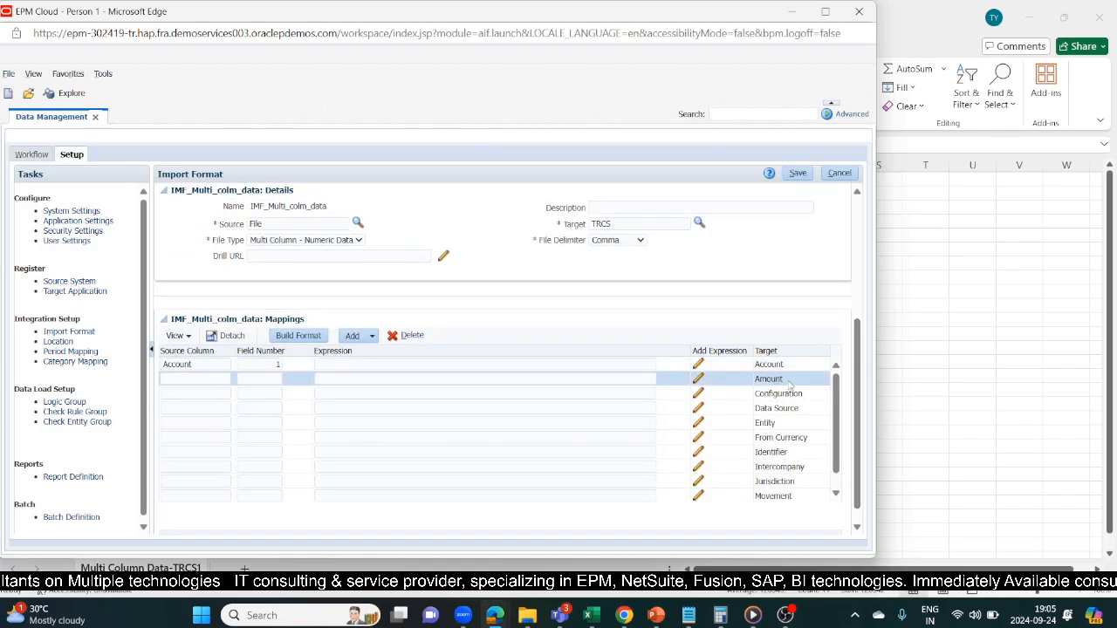
left_click_drag(773, 379, 756, 364)
right_click(735, 371)
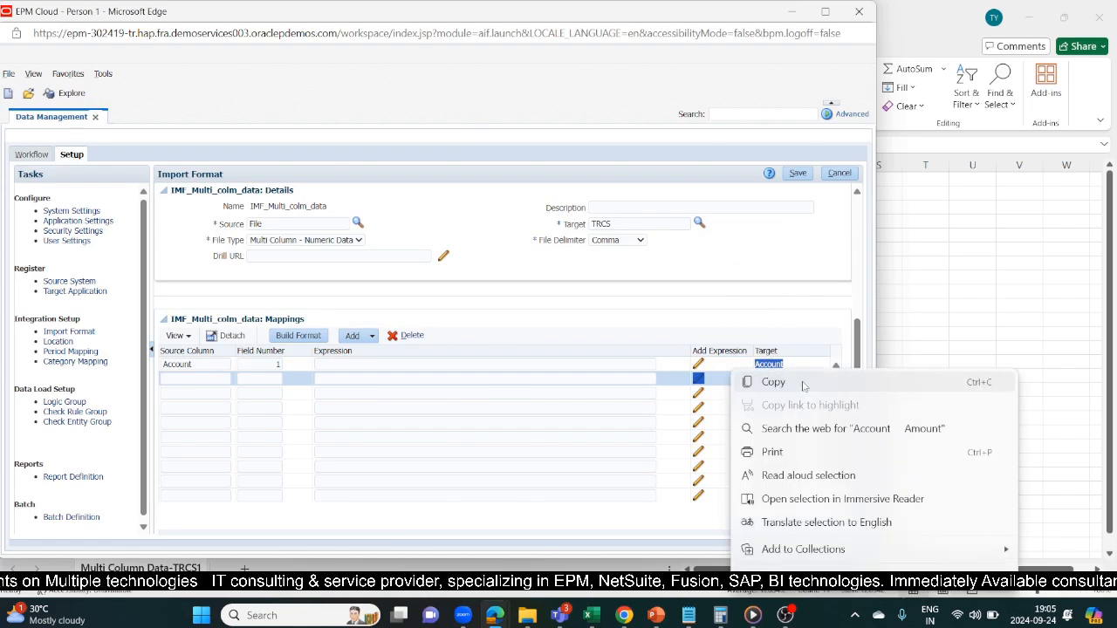
left_click(828, 298)
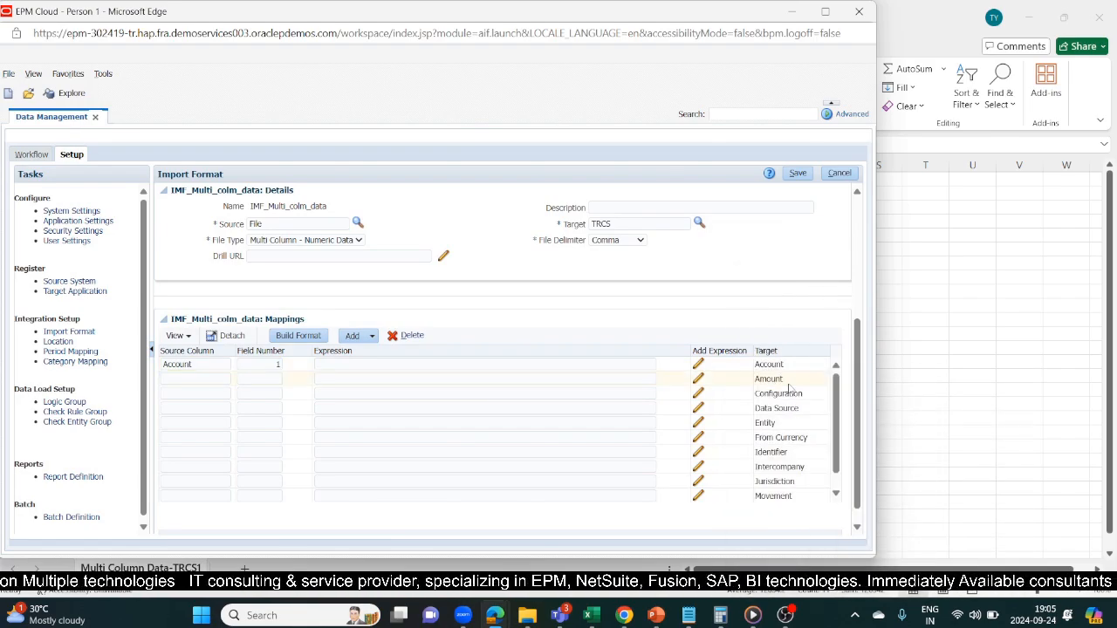
Enter Amount as the source column for the Amount target and set its field number to 3.
left_click_drag(788, 382, 750, 380)
key("ctrl+c")
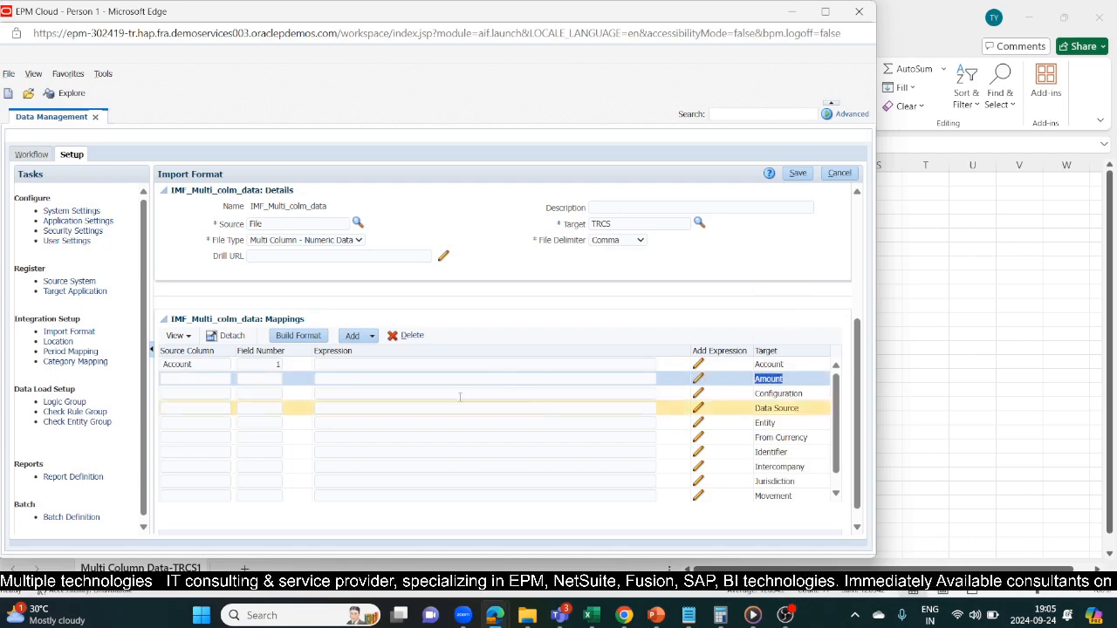
left_click(164, 379)
key("ctrl+v")
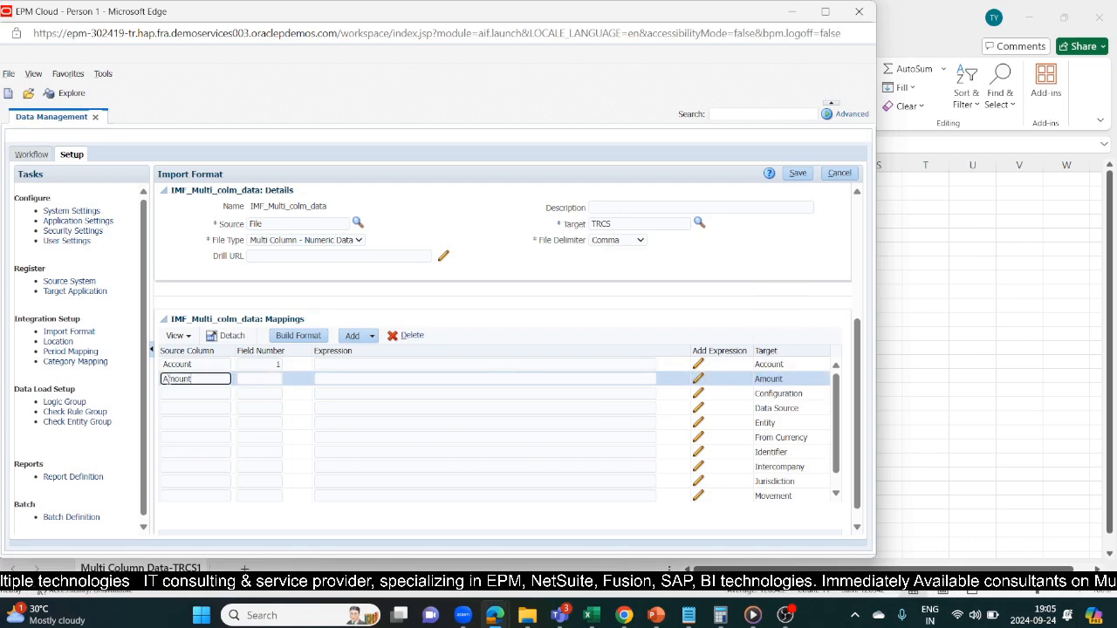
left_click(245, 378)
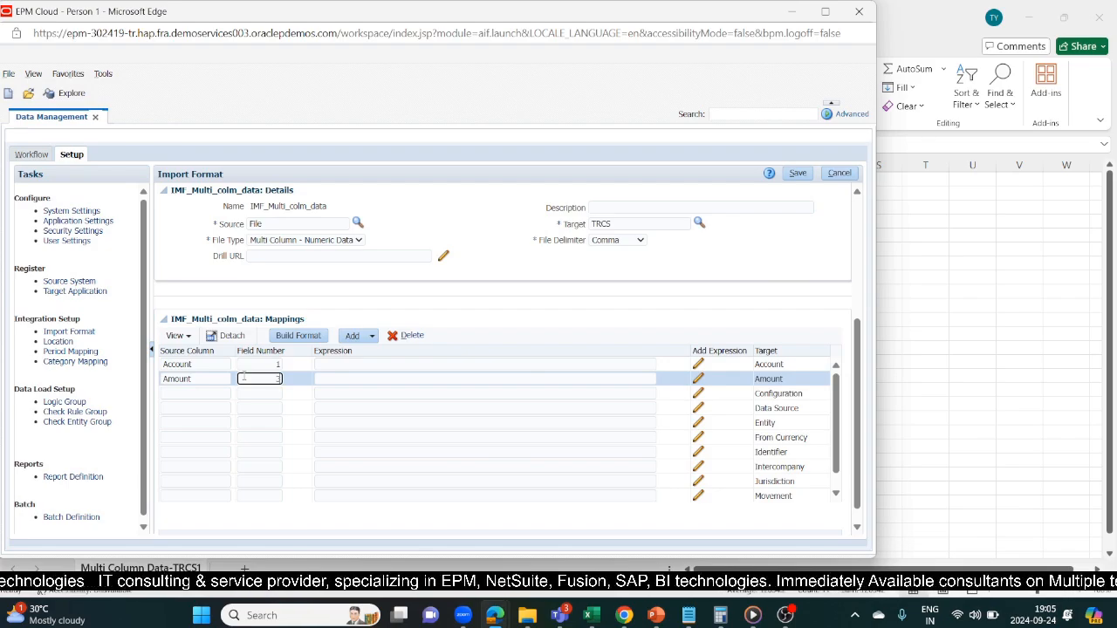
Switch to the Excel workbook, examine the first row of amounts across the US to GR columns, and return to Data Management.
key("alt+Tab")
left_click(186, 419)
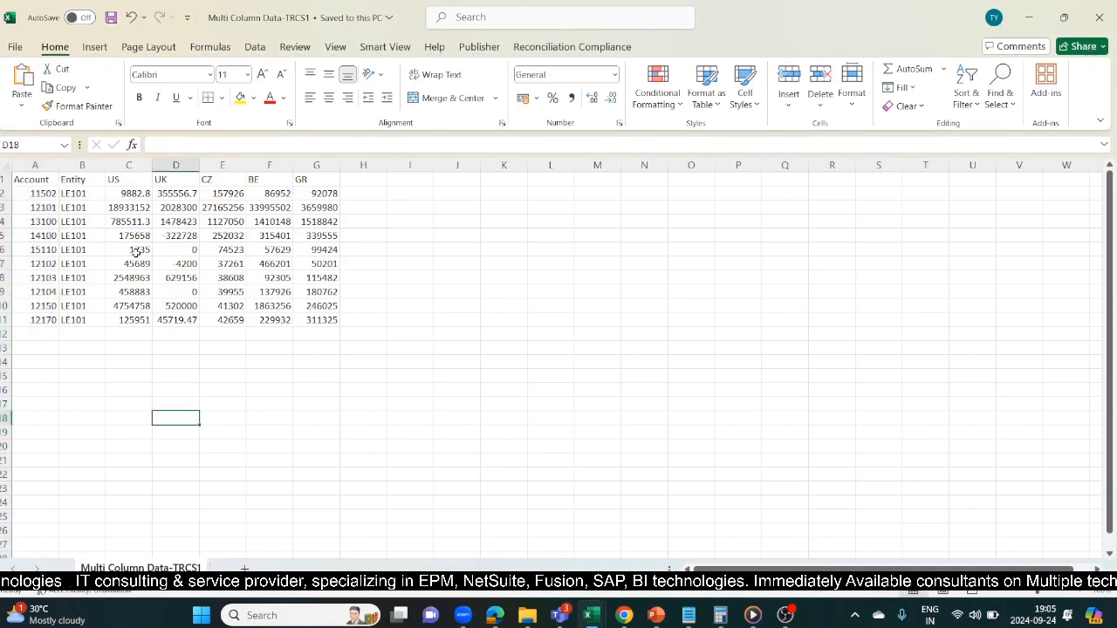
left_click_drag(131, 194, 327, 192)
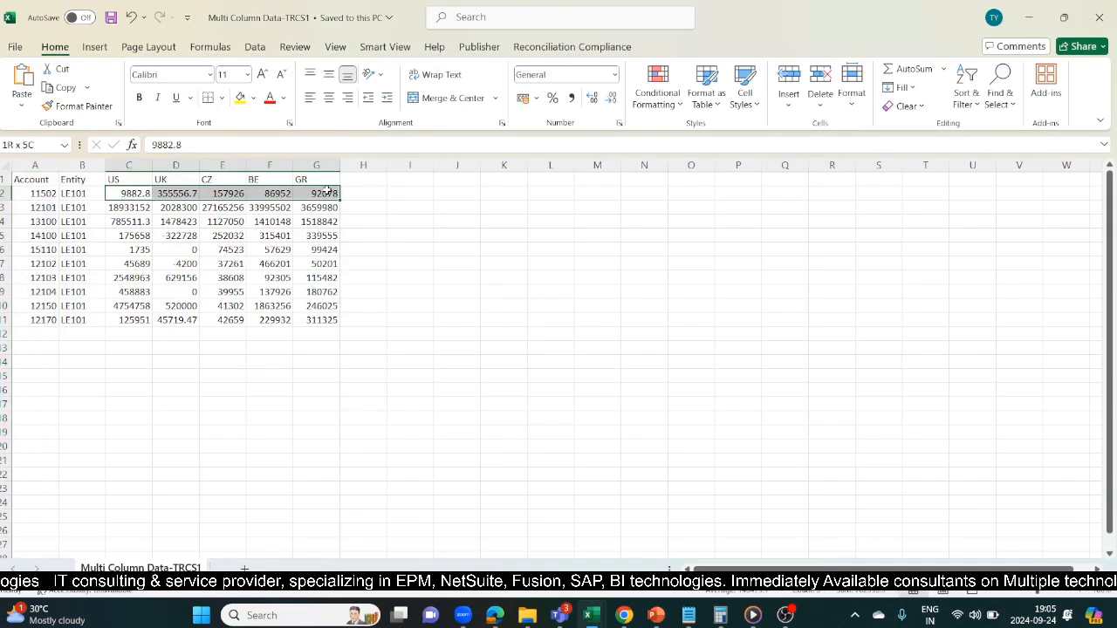
key("alt+Tab")
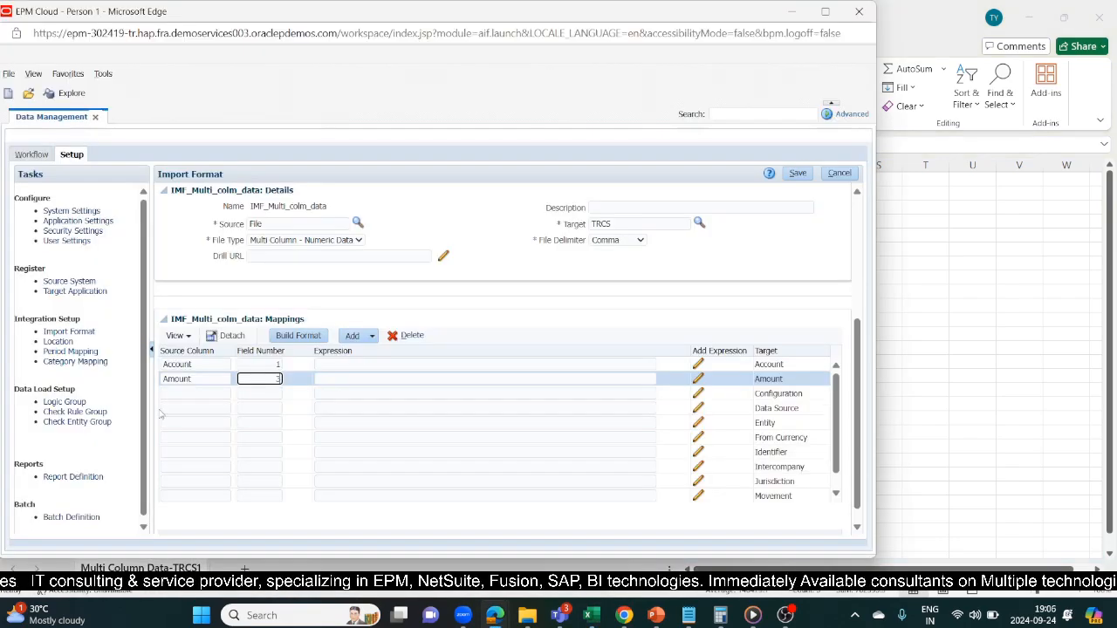
Copy the Entity target name and enter it as the source column in the From Currency mapping row.
left_click(799, 393)
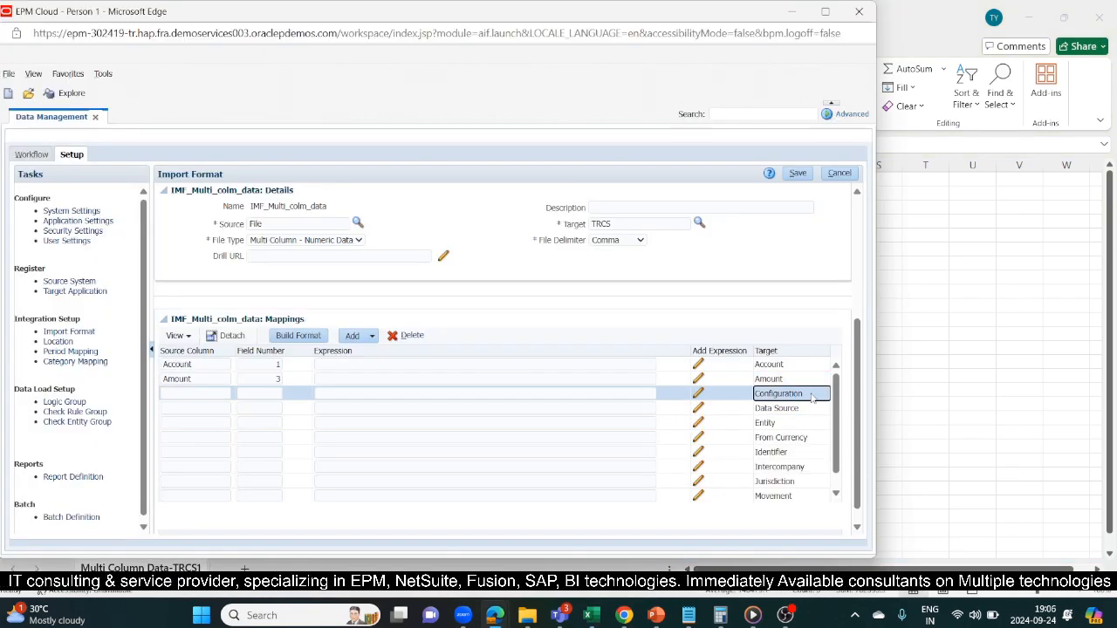
left_click_drag(811, 396, 796, 393)
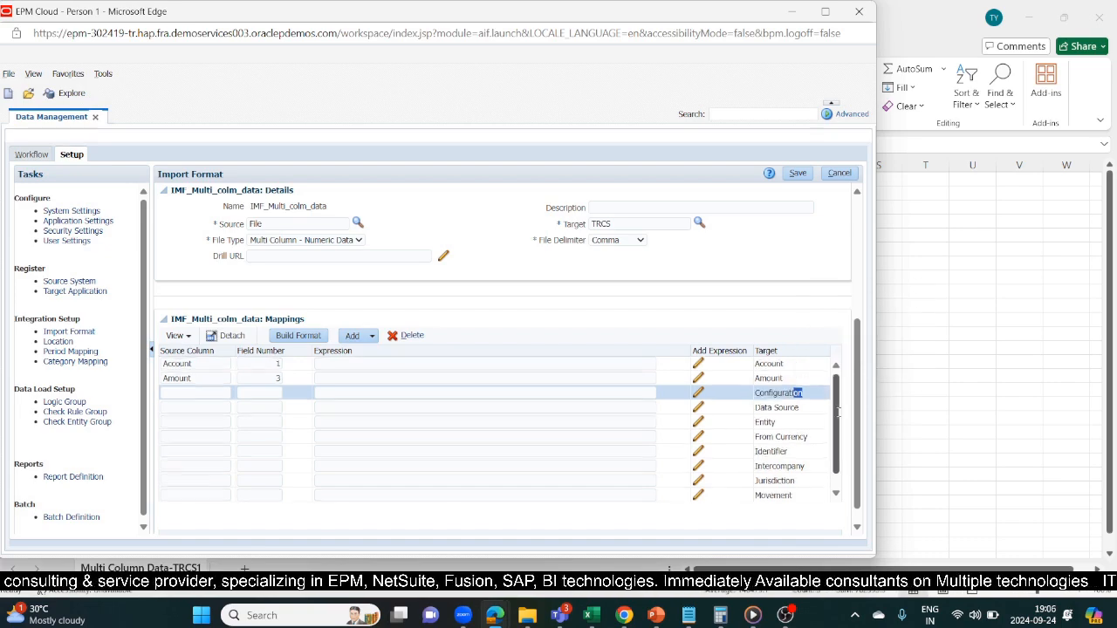
scroll(802, 422, "down", 1)
left_click(799, 421)
left_click(799, 409)
double_click(765, 407)
key("ctrl+c")
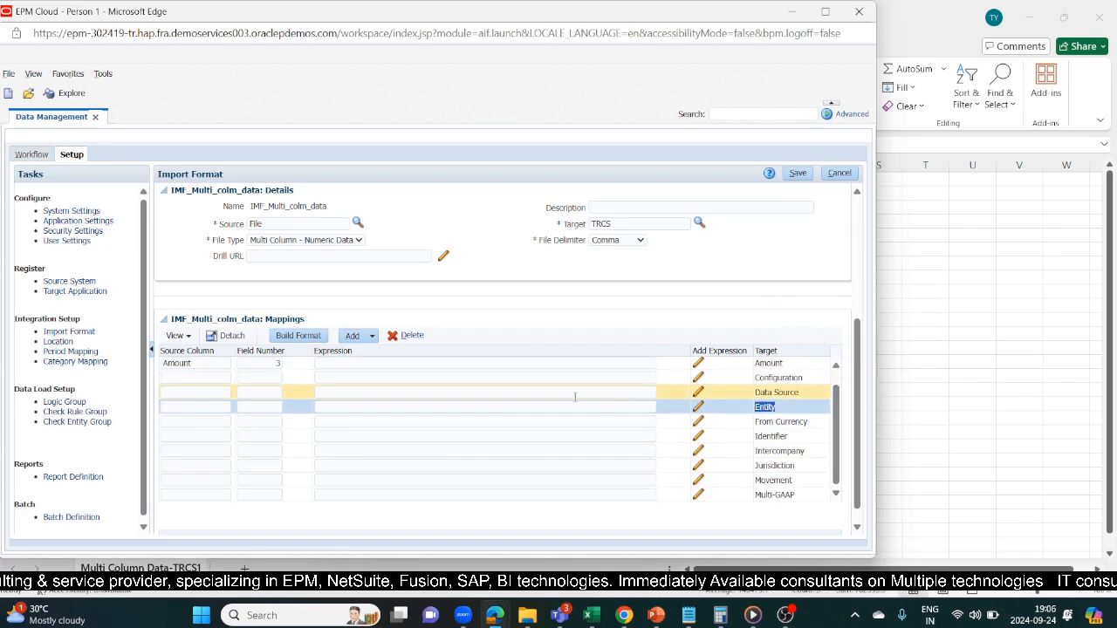
left_click(207, 420)
key("ctrl+v")
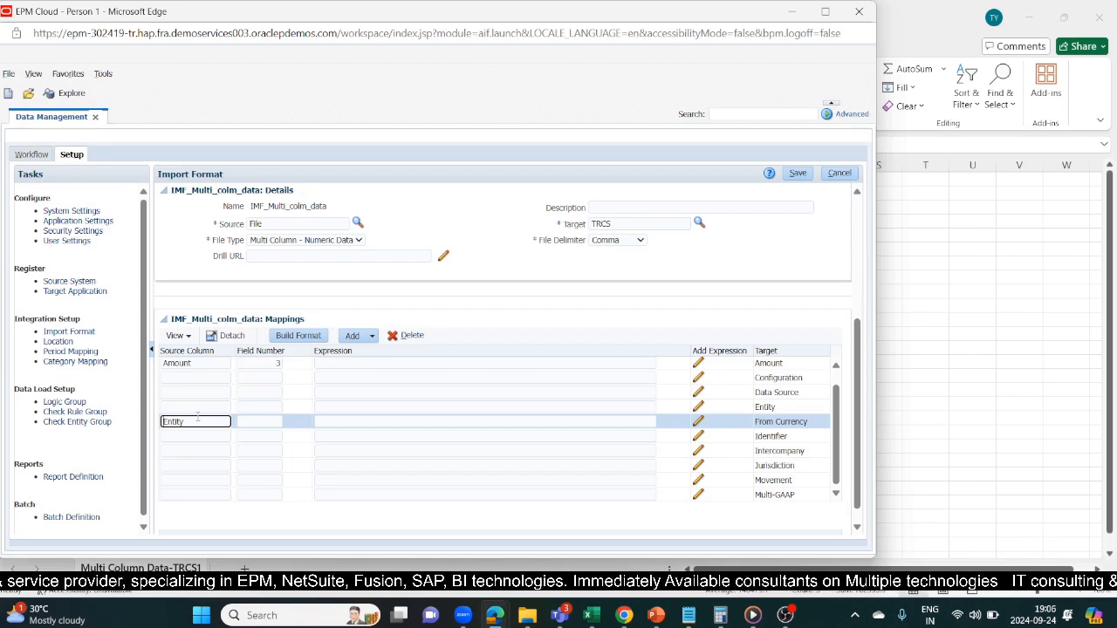
Set the Entity source column's field number to 2 and save the import format.
left_click(250, 422)
type("2")
left_click(541, 302)
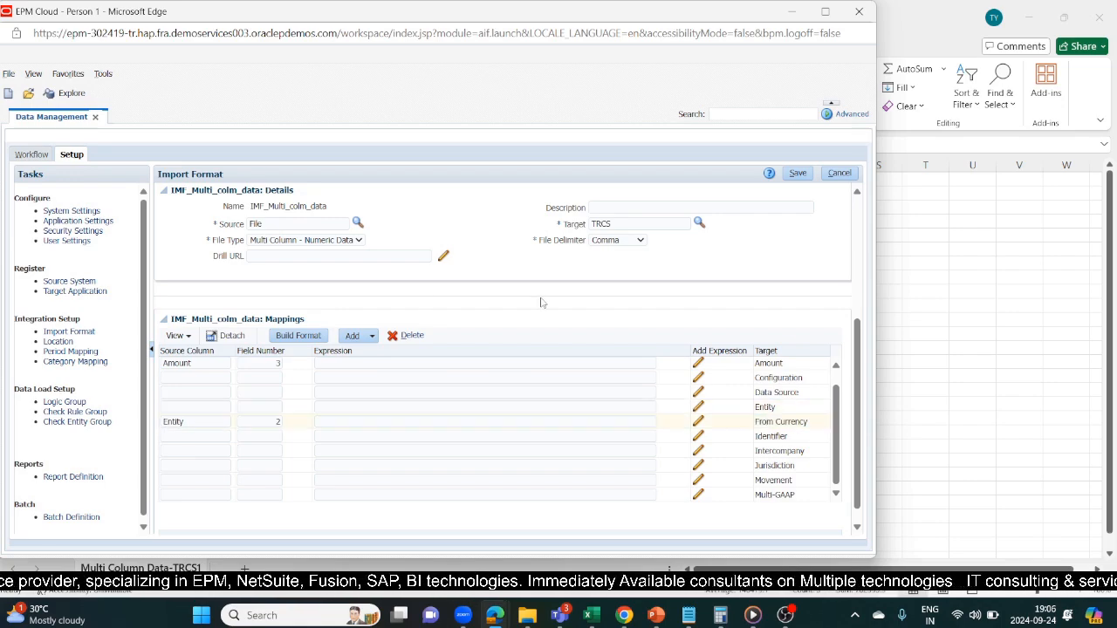
left_click(795, 173)
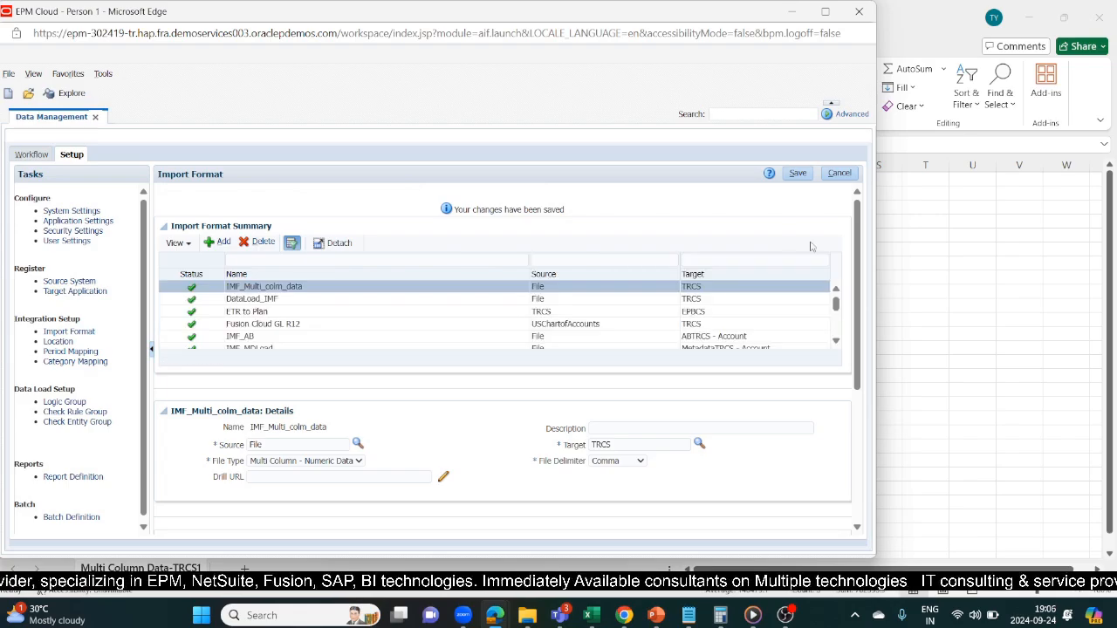
Enter Jurisdiction as the source column for the Jurisdiction target in the import format mappings, without leading spaces.
left_click_drag(861, 288, 871, 433)
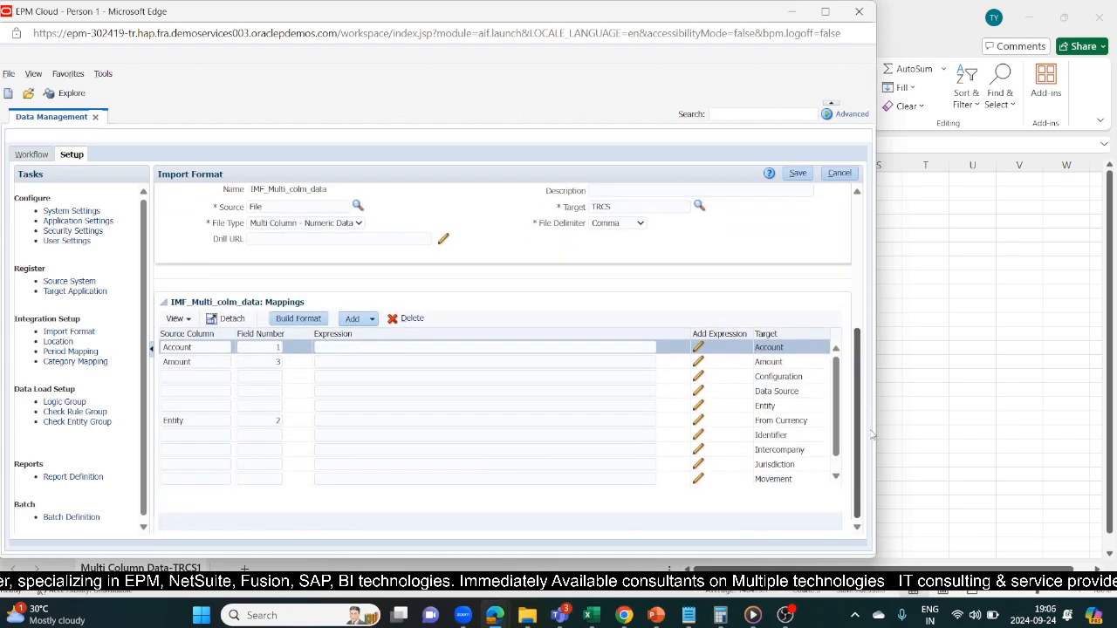
left_click(796, 466)
left_click_drag(799, 467, 752, 465)
key("ctrl+c")
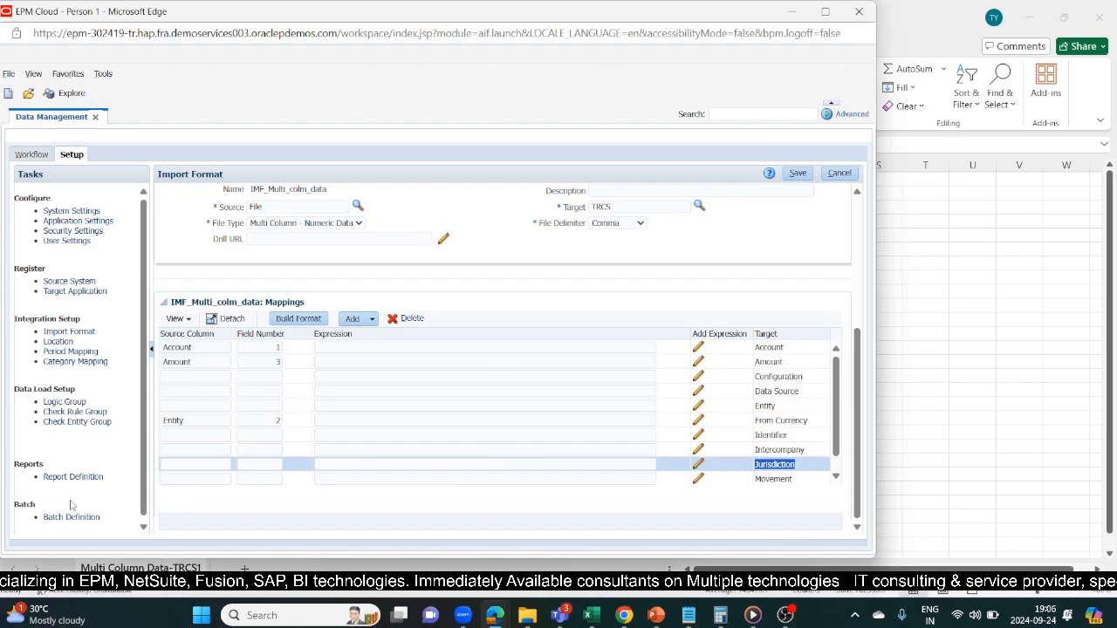
left_click(188, 464)
key("ctrl+v")
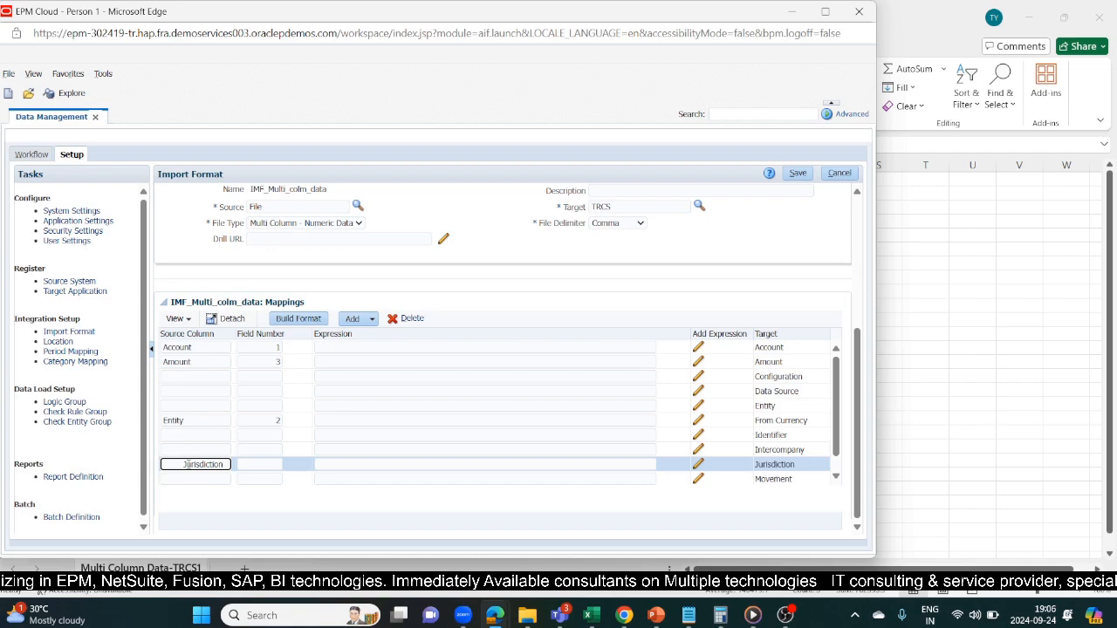
key("BackSpace")
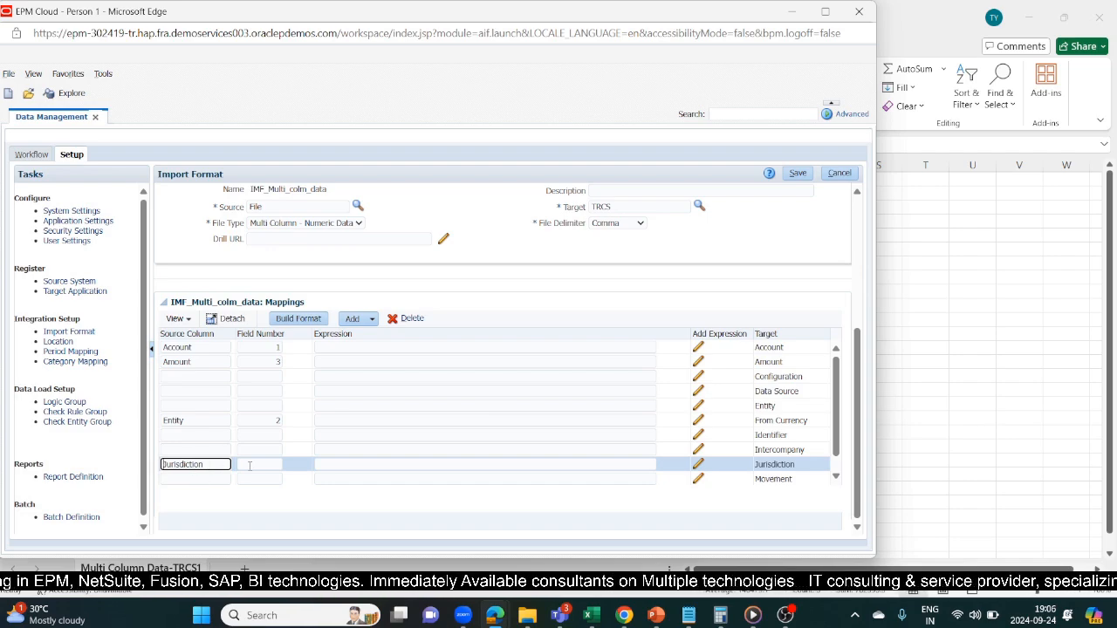
Set the Jurisdiction mapping's field number to 3 and save the import format.
left_click(250, 466)
left_click(311, 522)
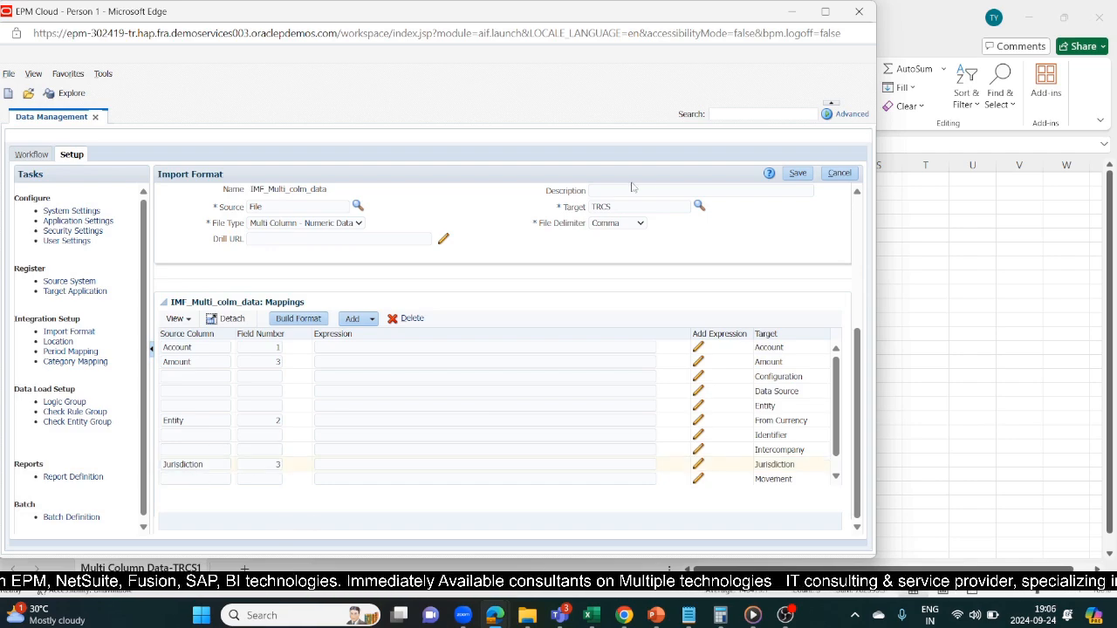
left_click(799, 176)
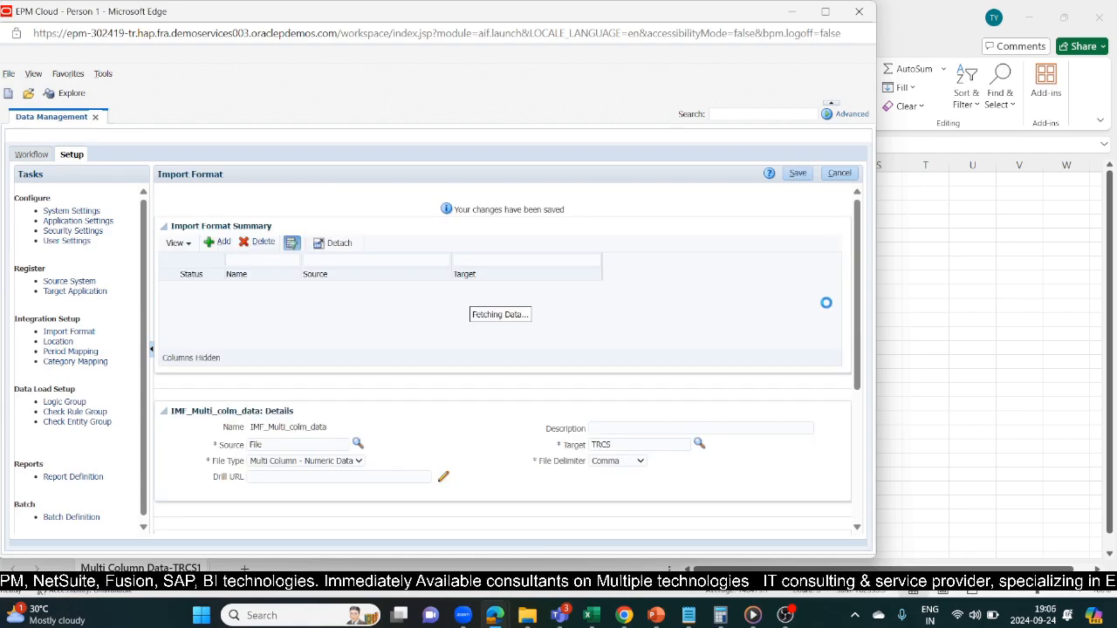
Add a mapping expression to the Amount row and choose Driver as its expression type.
left_click_drag(858, 270, 886, 439)
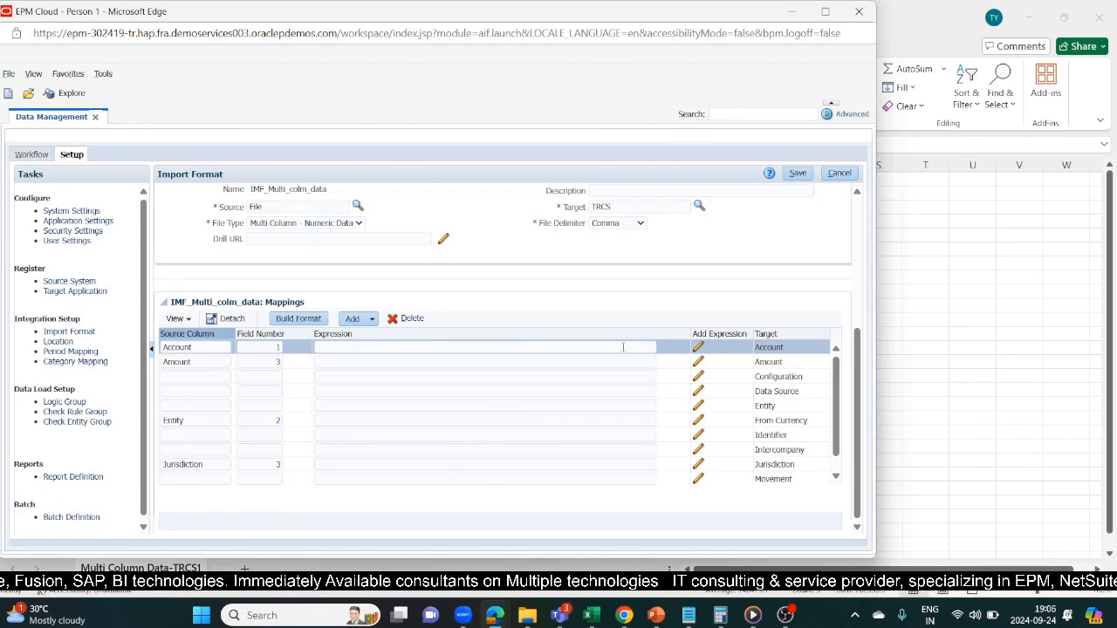
left_click(699, 361)
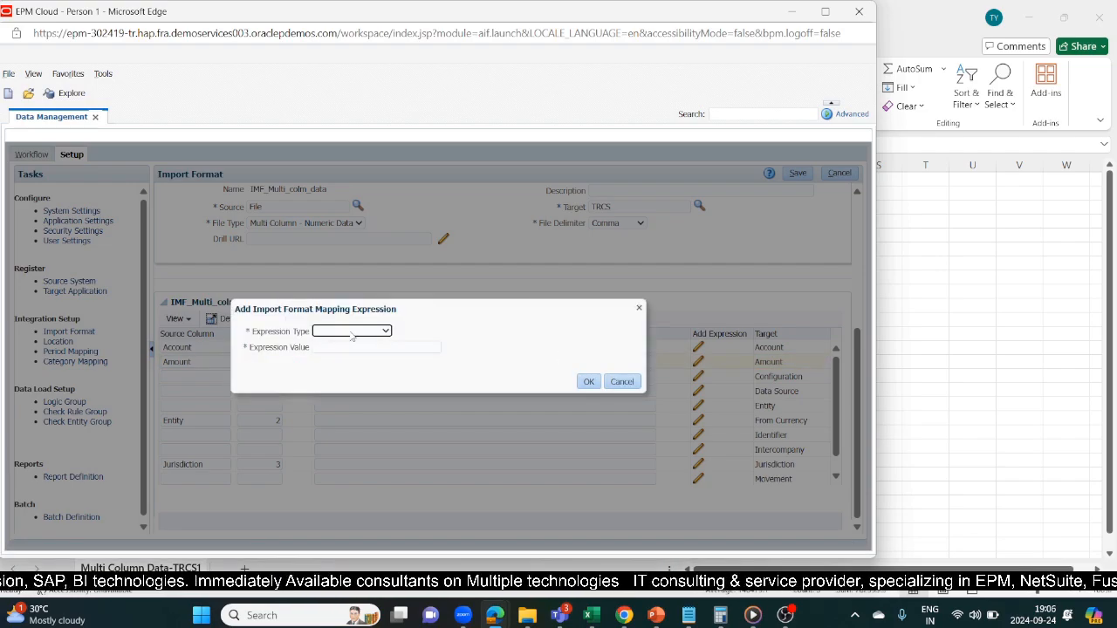
left_click(352, 333)
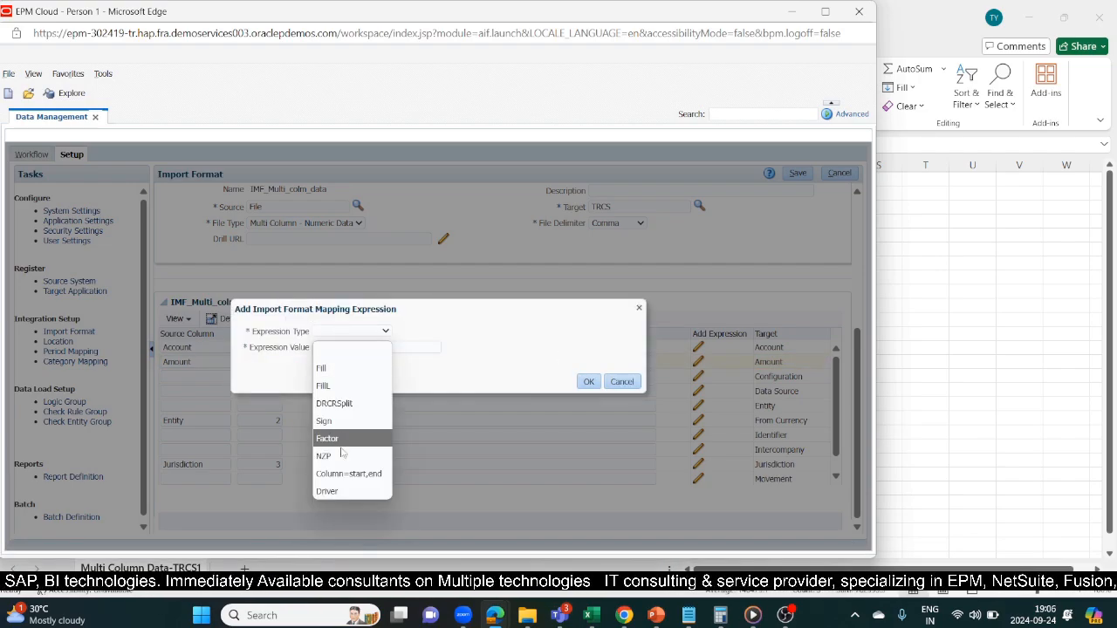
left_click(334, 492)
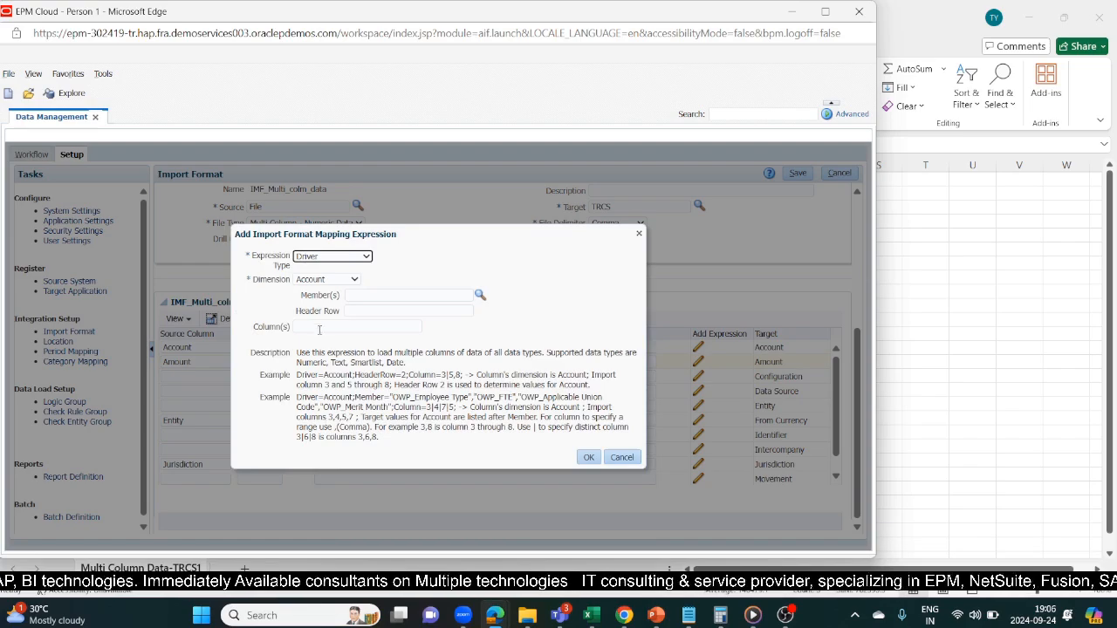
Check the US to GR jurisdiction columns in the Excel workbook and set the driver expression's dimension to Jurisdiction.
left_click(355, 280)
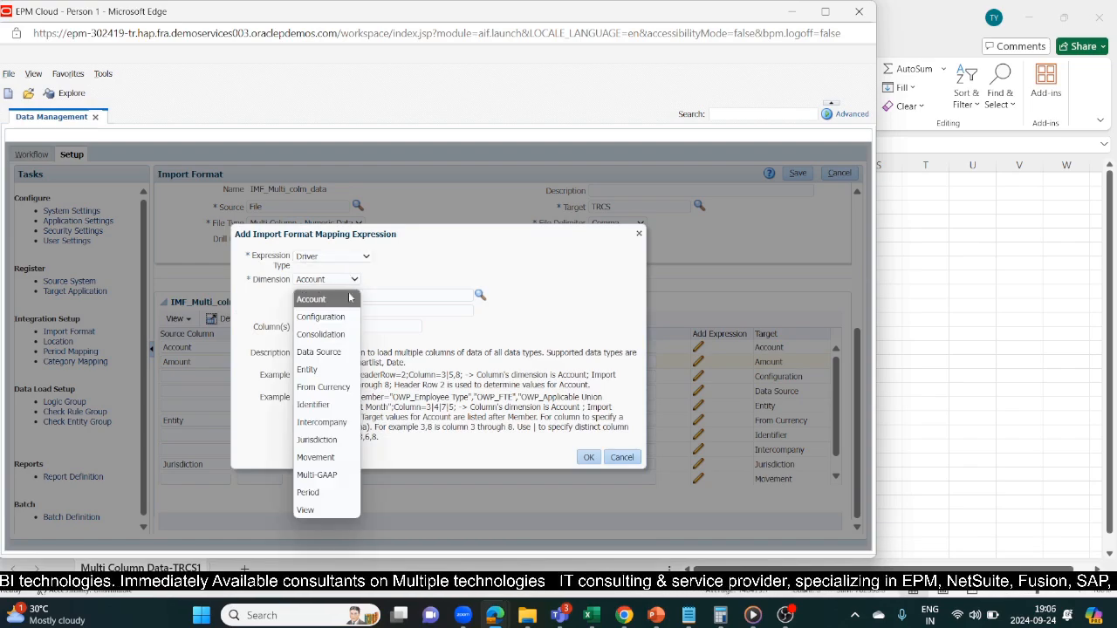
key("alt+Tab")
key("alt+Tab")
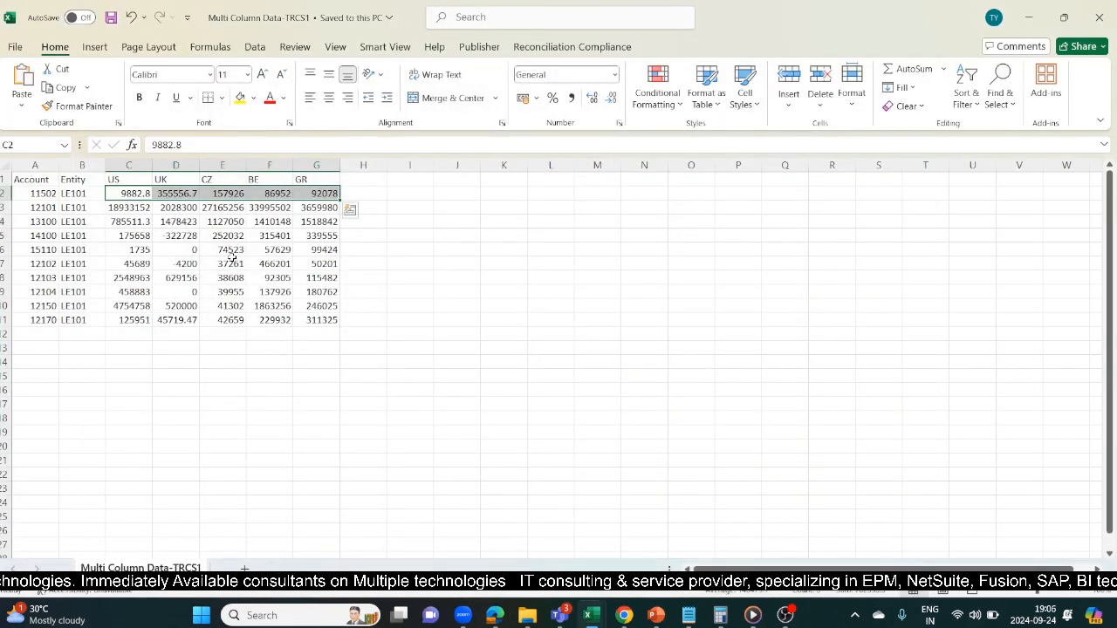
left_click(202, 349)
left_click_drag(120, 181, 299, 323)
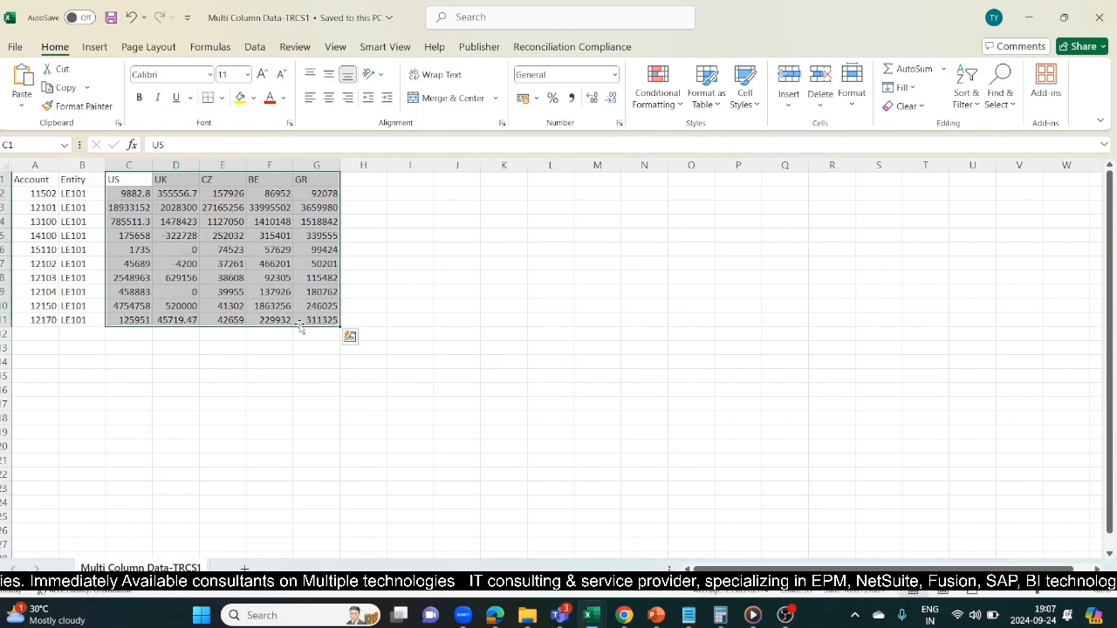
key("alt+Tab")
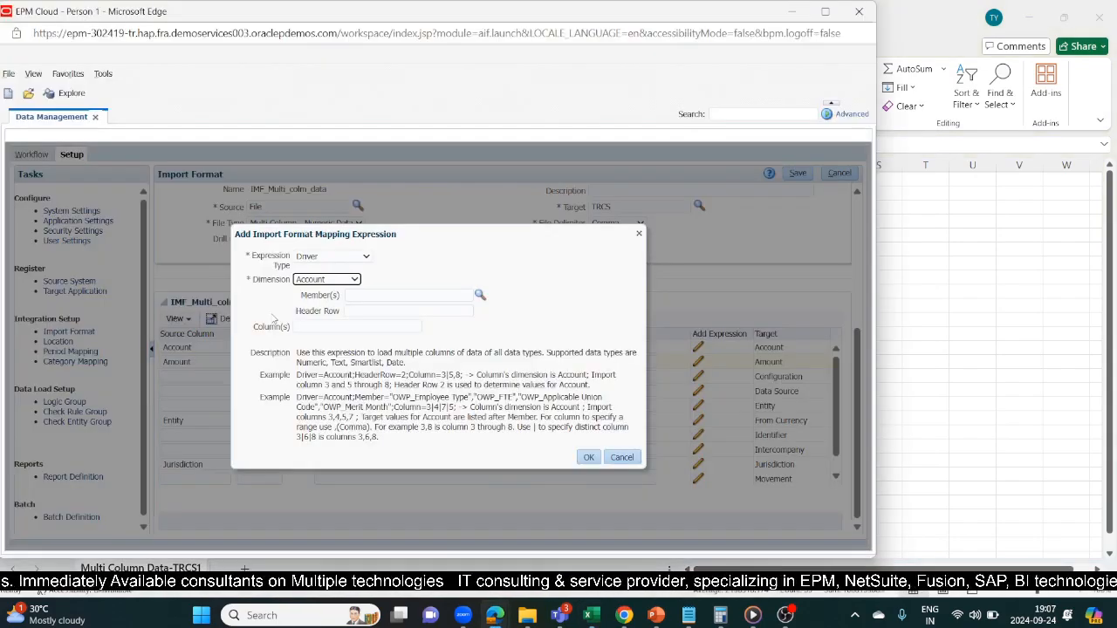
left_click(332, 281)
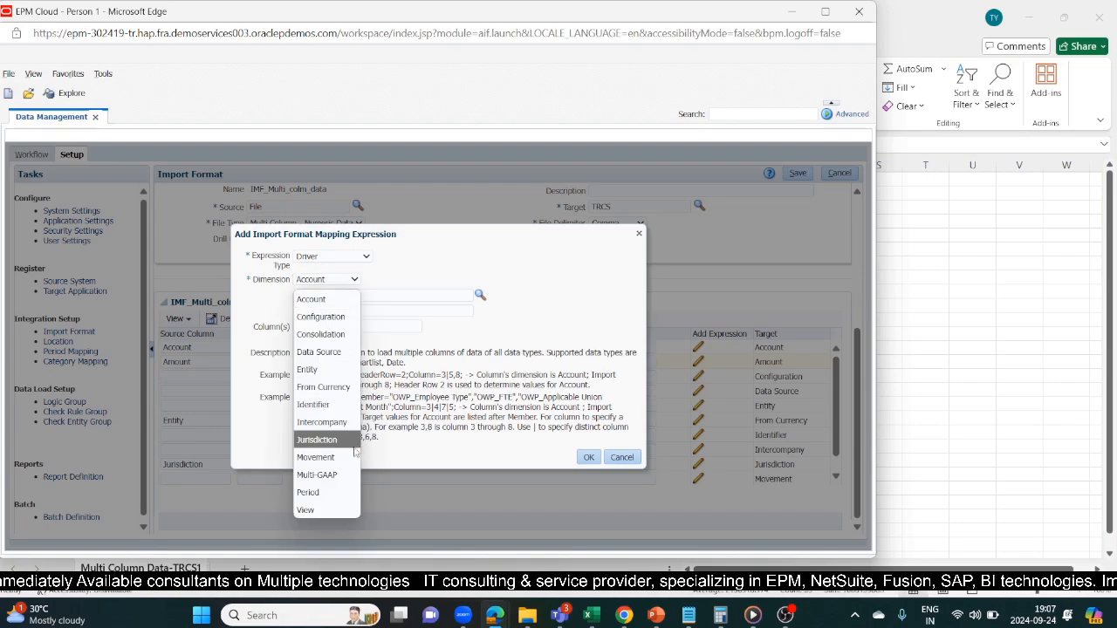
left_click(319, 440)
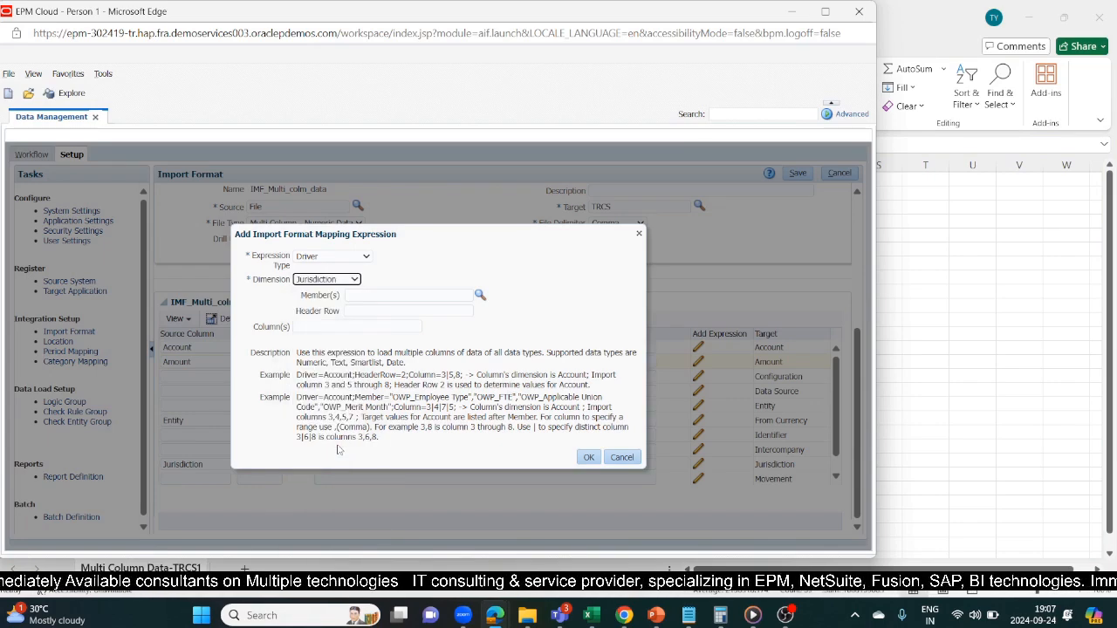
Open the member selector for the Jurisdiction dimension and refresh its members in Online execution mode.
left_click(482, 298)
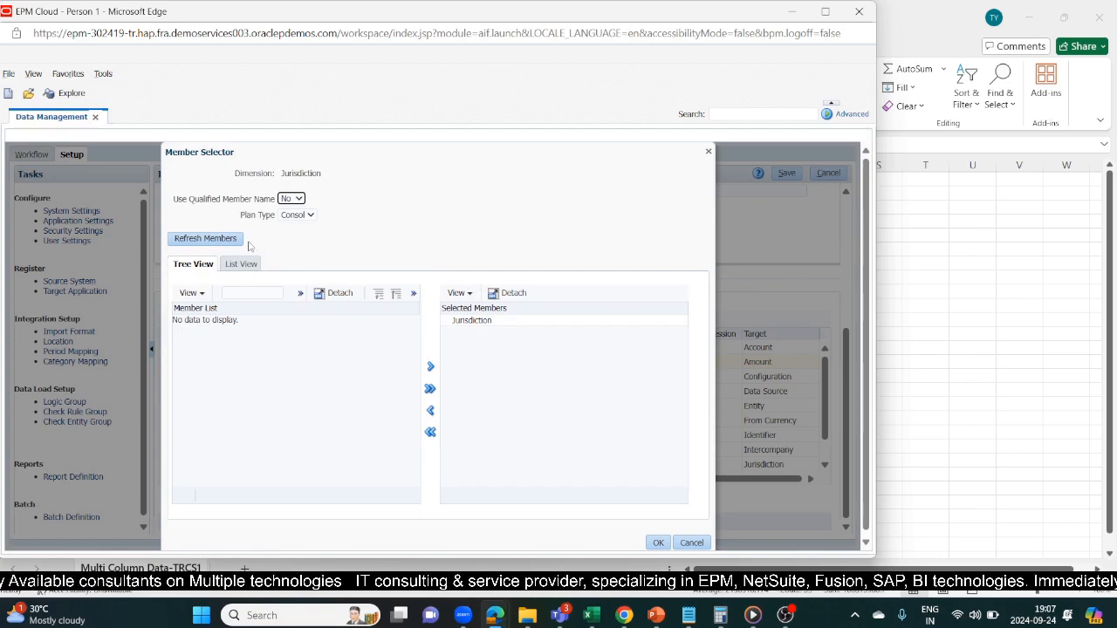
left_click(210, 238)
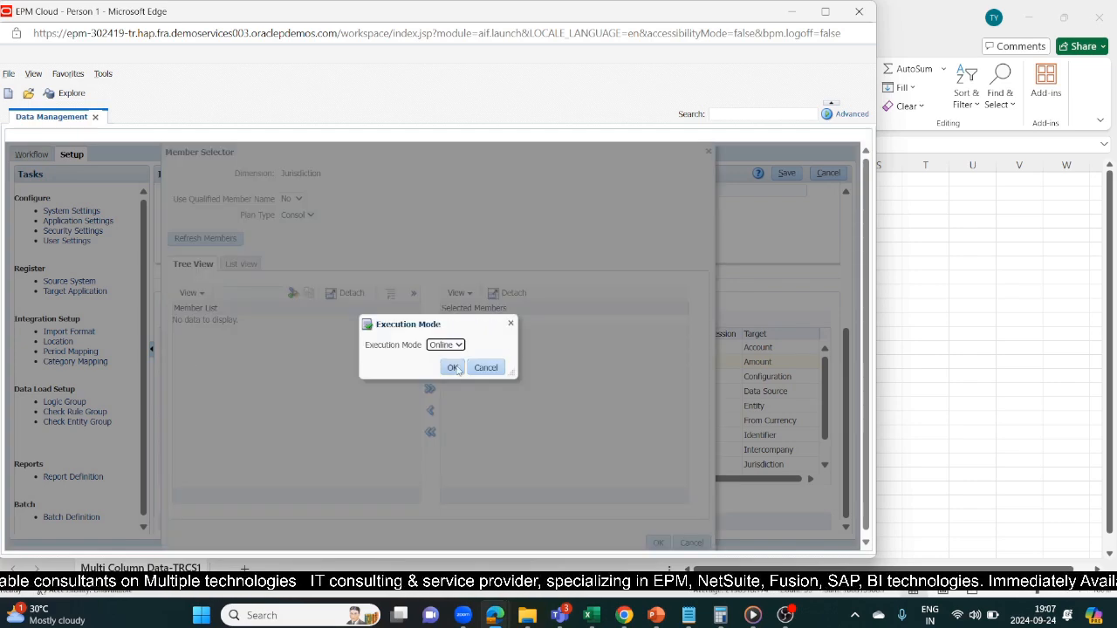
left_click(453, 368)
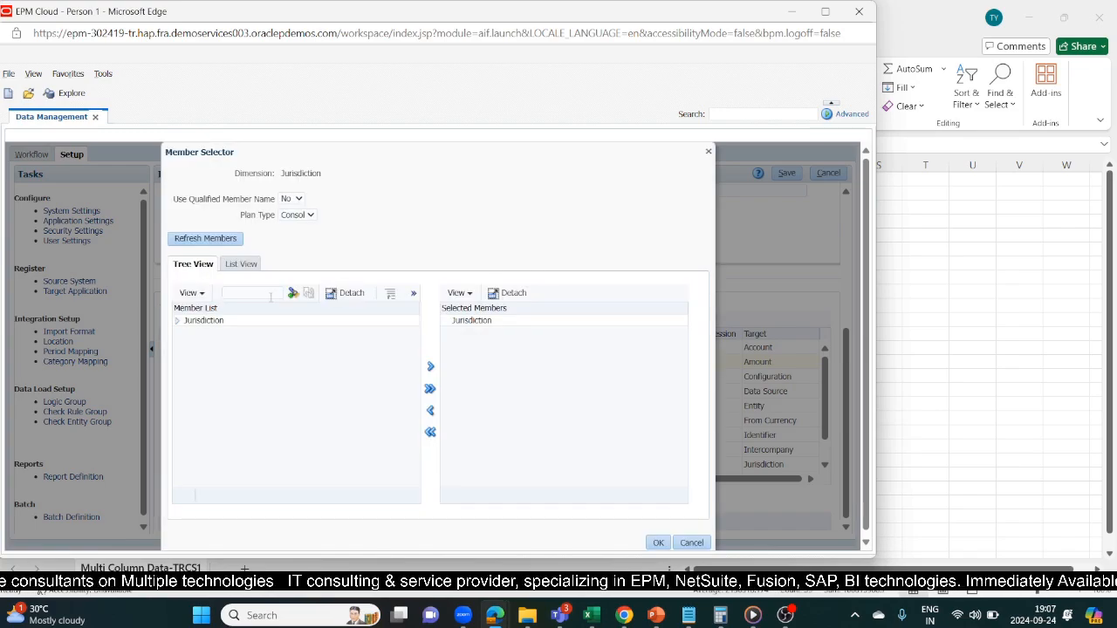
Expand the Jurisdiction hierarchy down to TRCS_AllNational and add US and UK to the selected members.
left_click(176, 321)
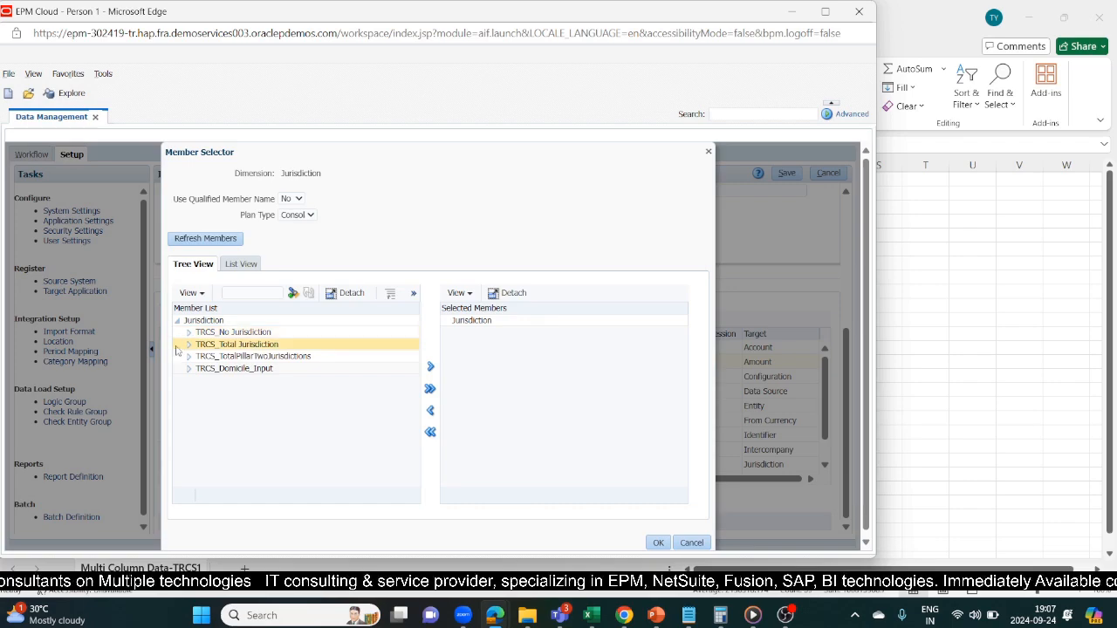
left_click(187, 344)
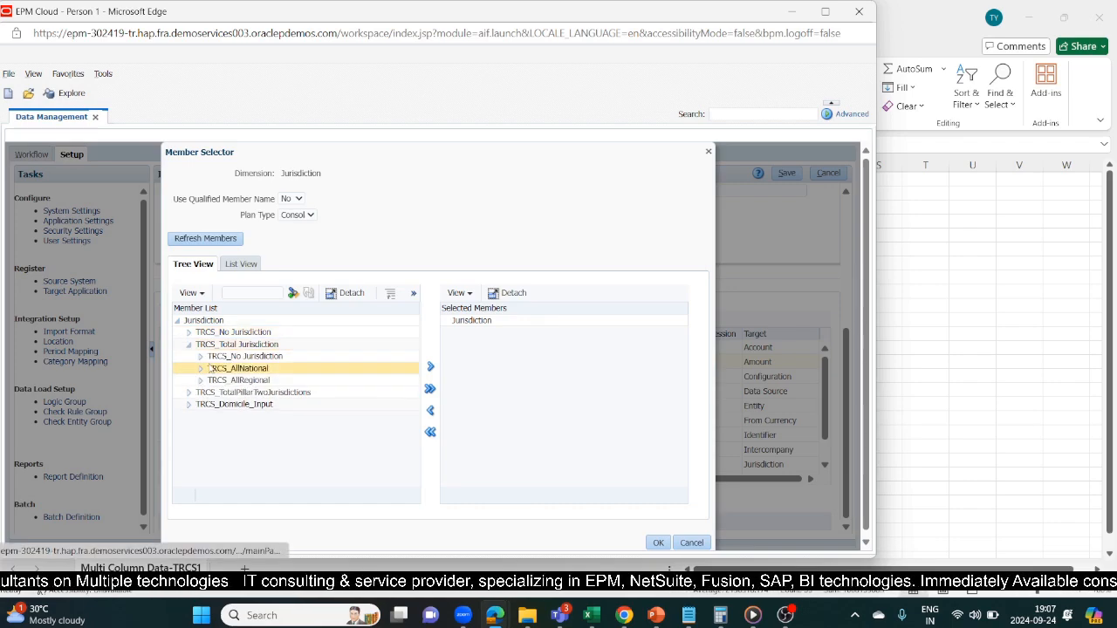
left_click(201, 370)
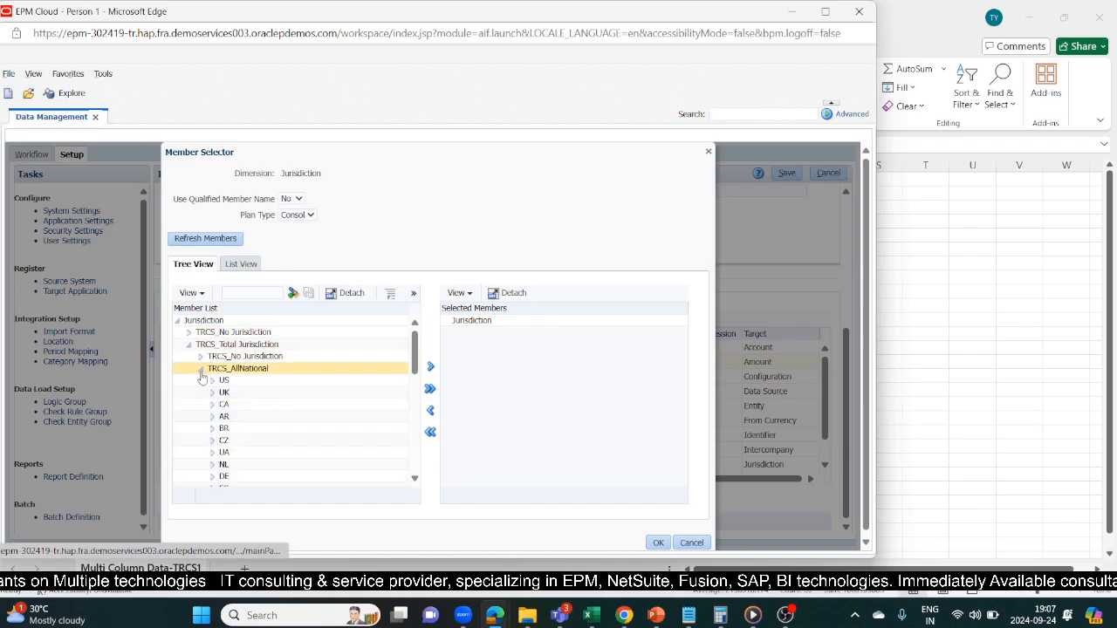
left_click(321, 370)
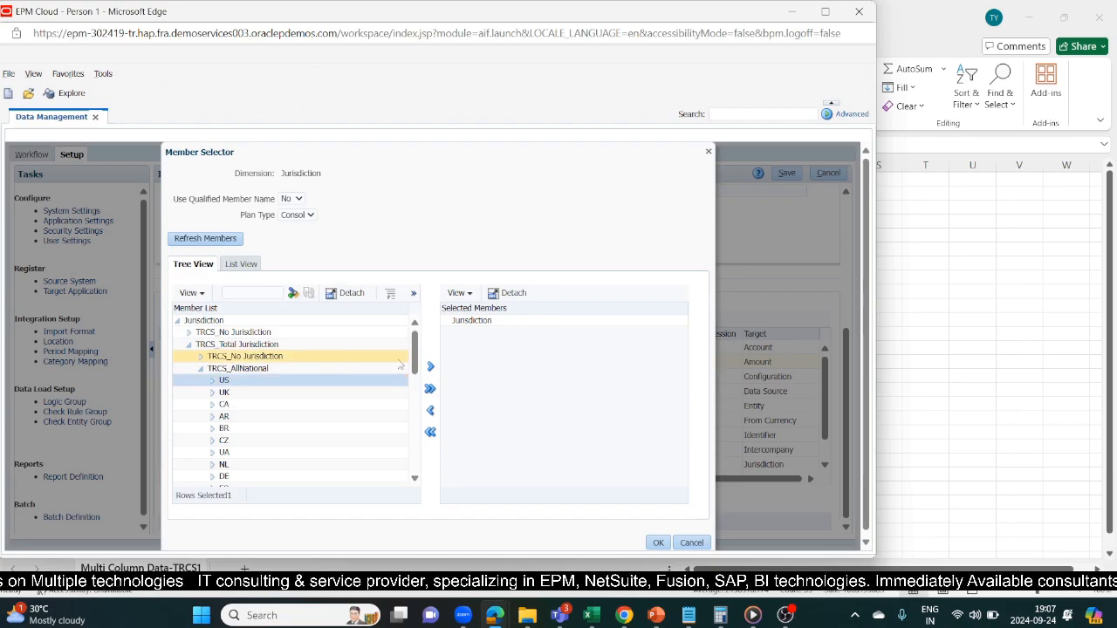
left_click(430, 366)
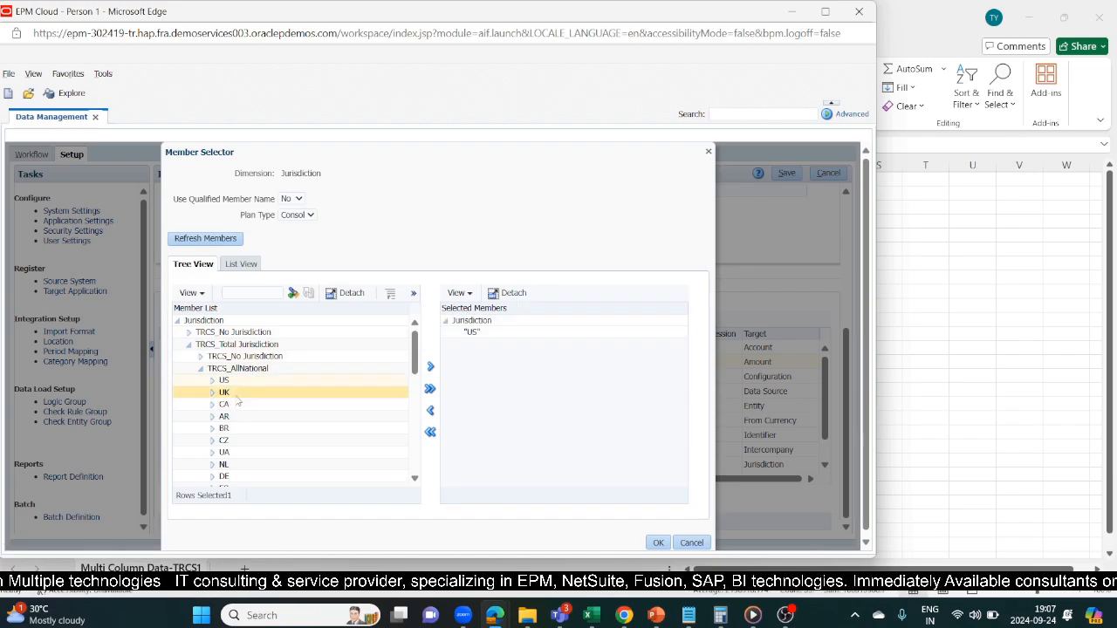
left_click(238, 393)
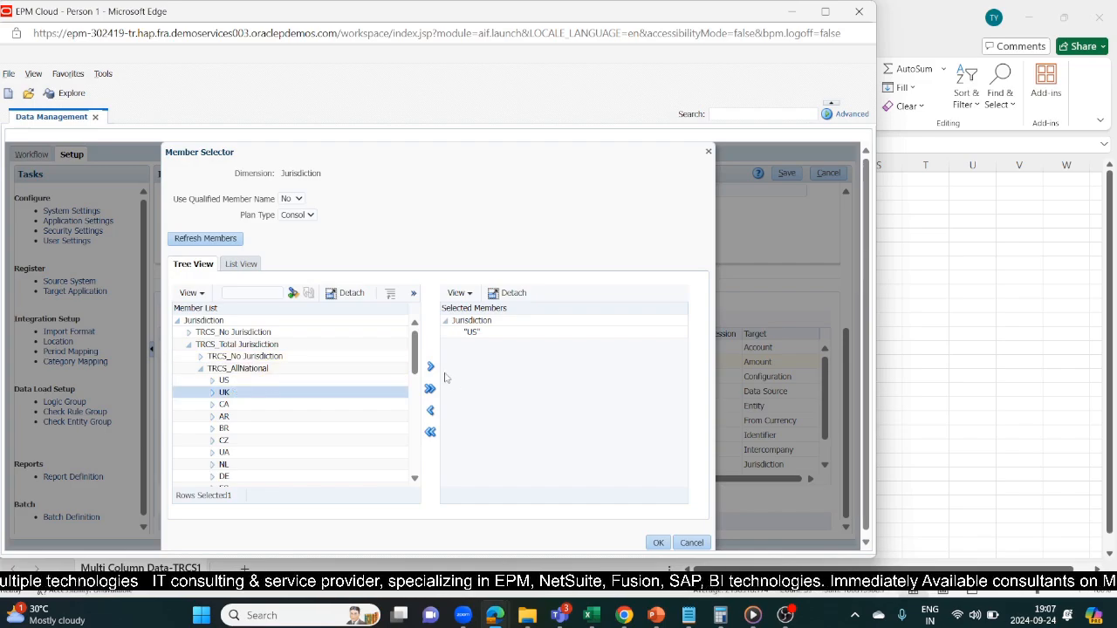
left_click(430, 368)
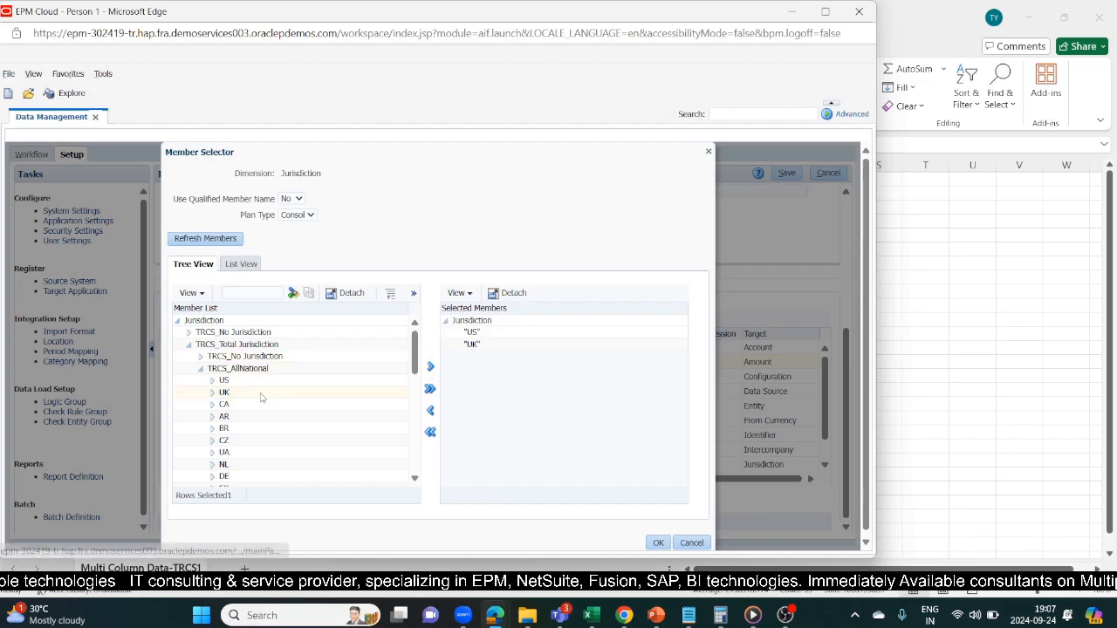
Check the jurisdiction column headers in the Excel workbook and add CZ to the selected members.
key("alt+Tab")
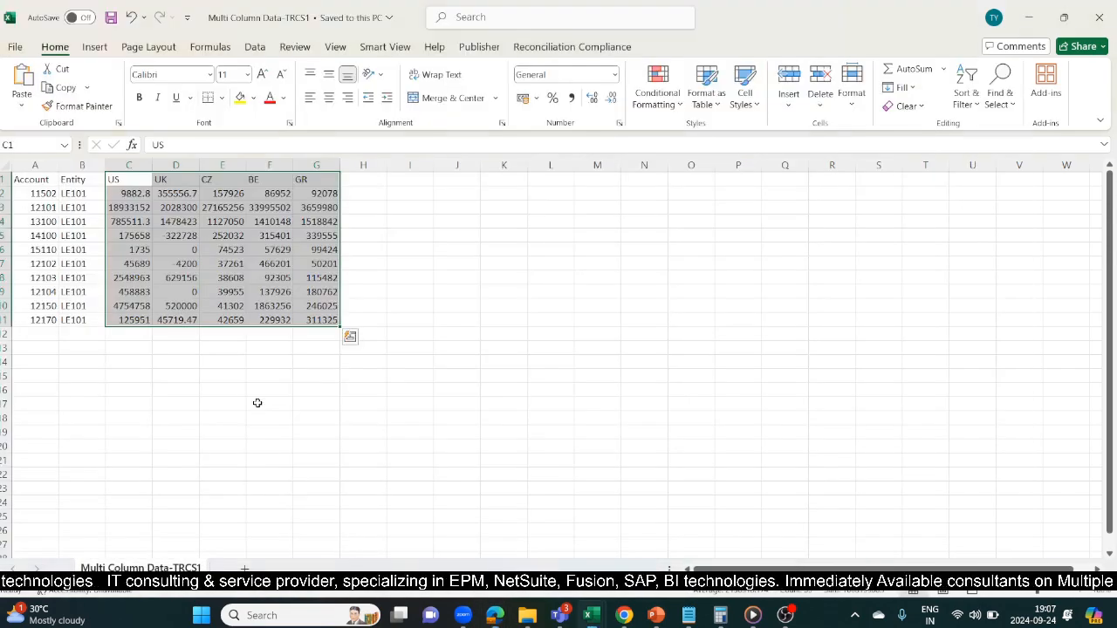
key("alt+Tab")
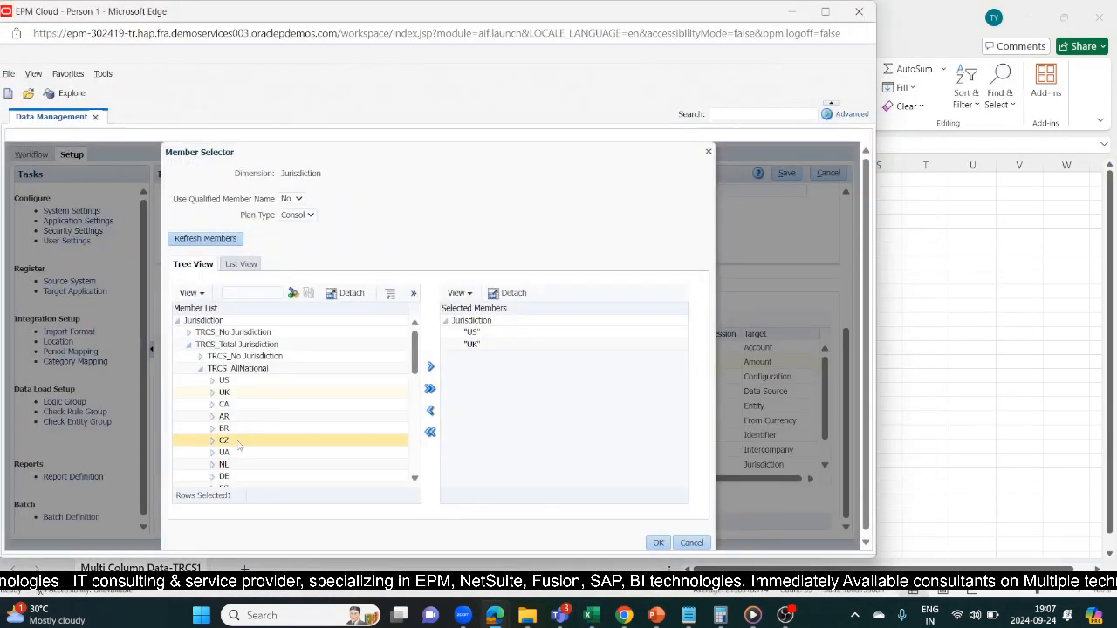
left_click(237, 441)
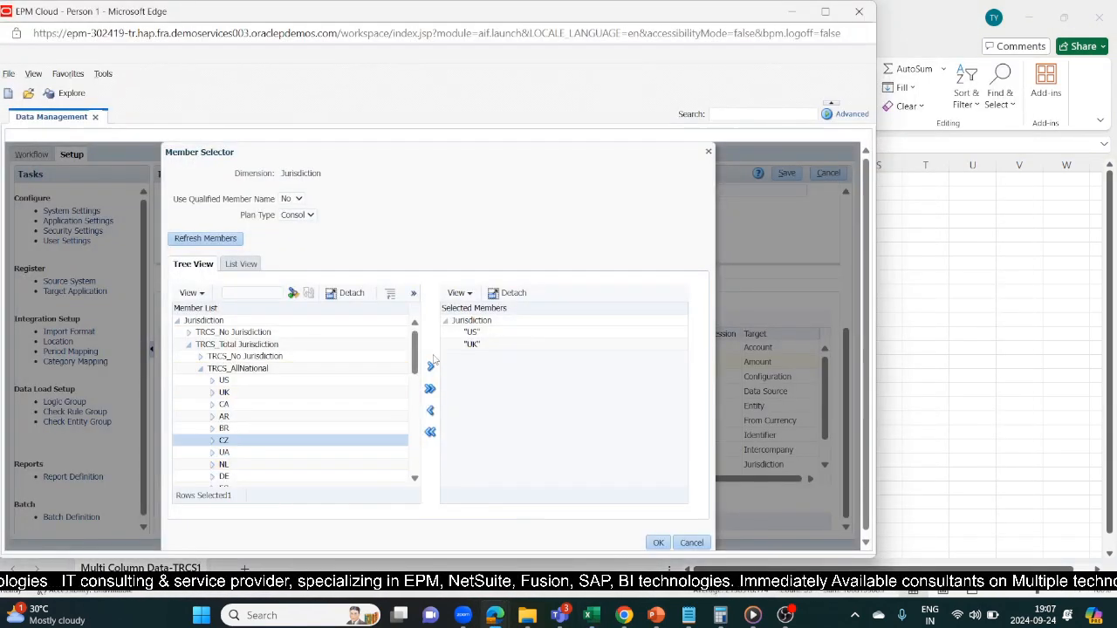
left_click(431, 367)
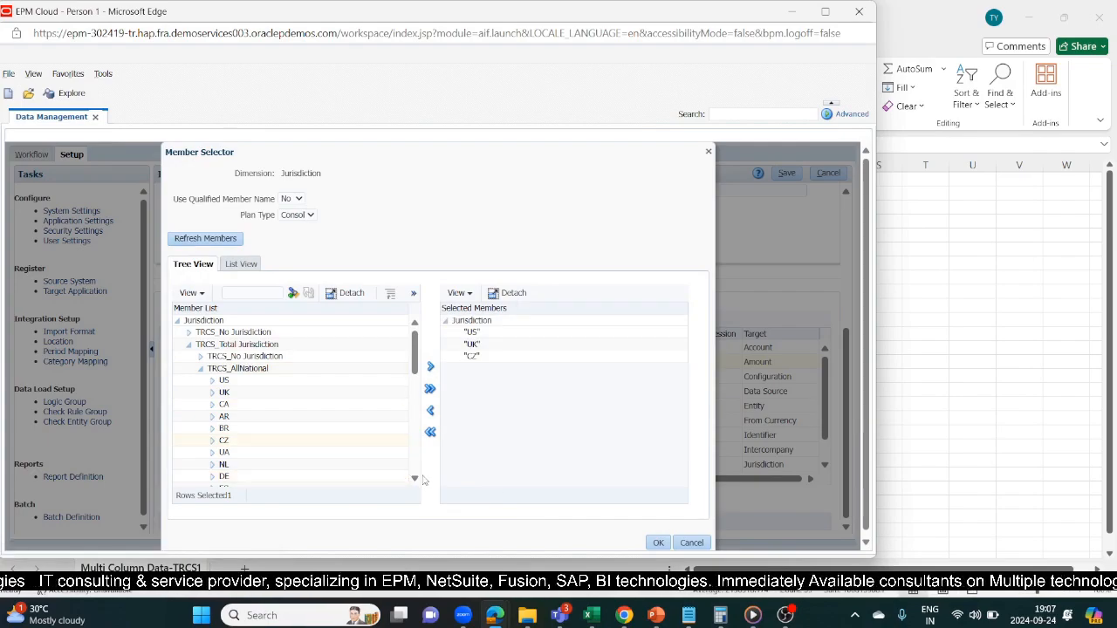
Add BE and GR from TRCS_AllNational to the selected members and confirm the member selection.
left_click(414, 481)
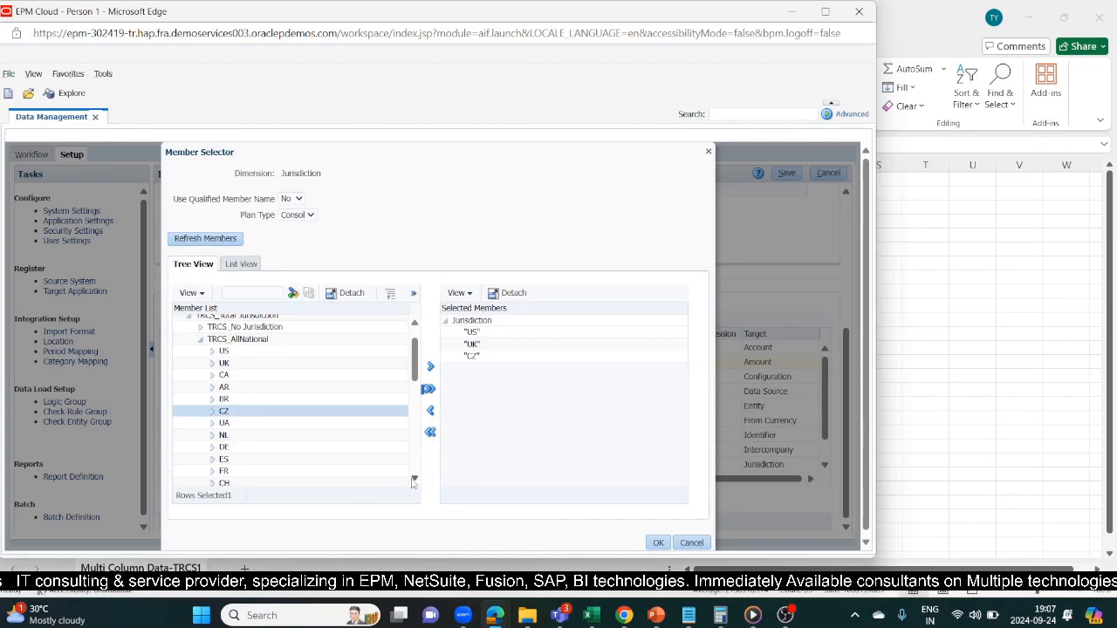
left_click(413, 481)
left_click(414, 481)
left_click(414, 481)
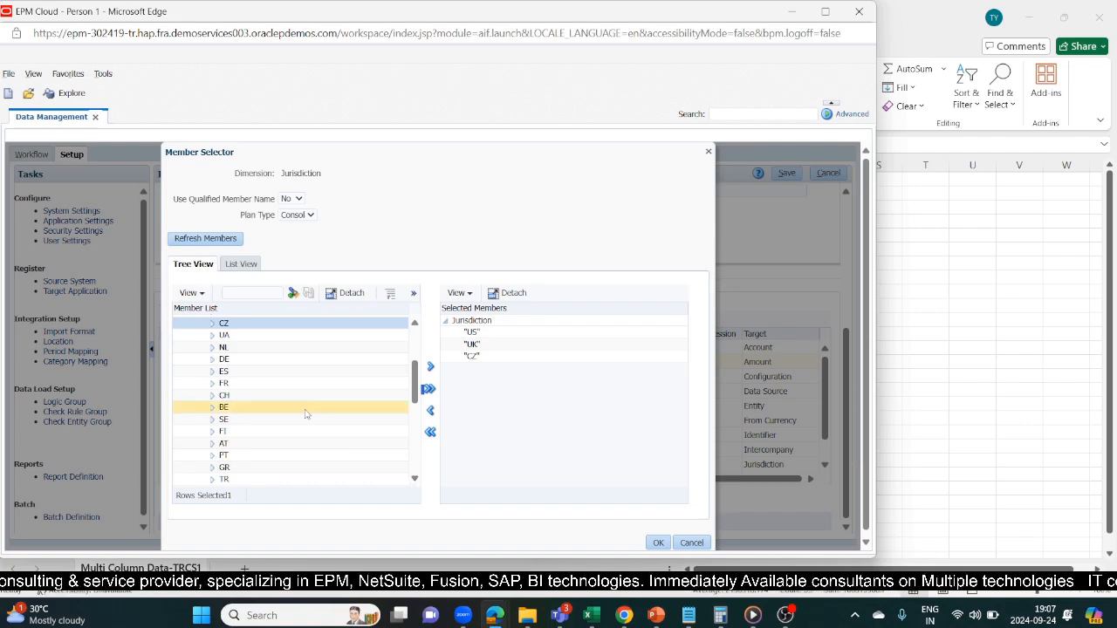
left_click(332, 404)
left_click(430, 368)
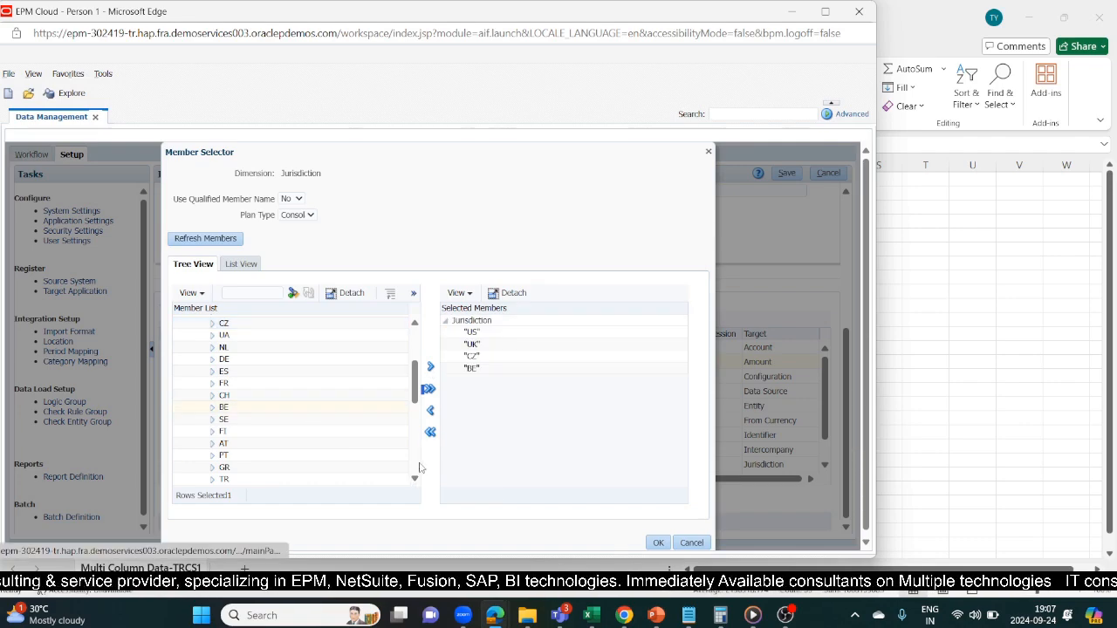
left_click(415, 478)
left_click(318, 439)
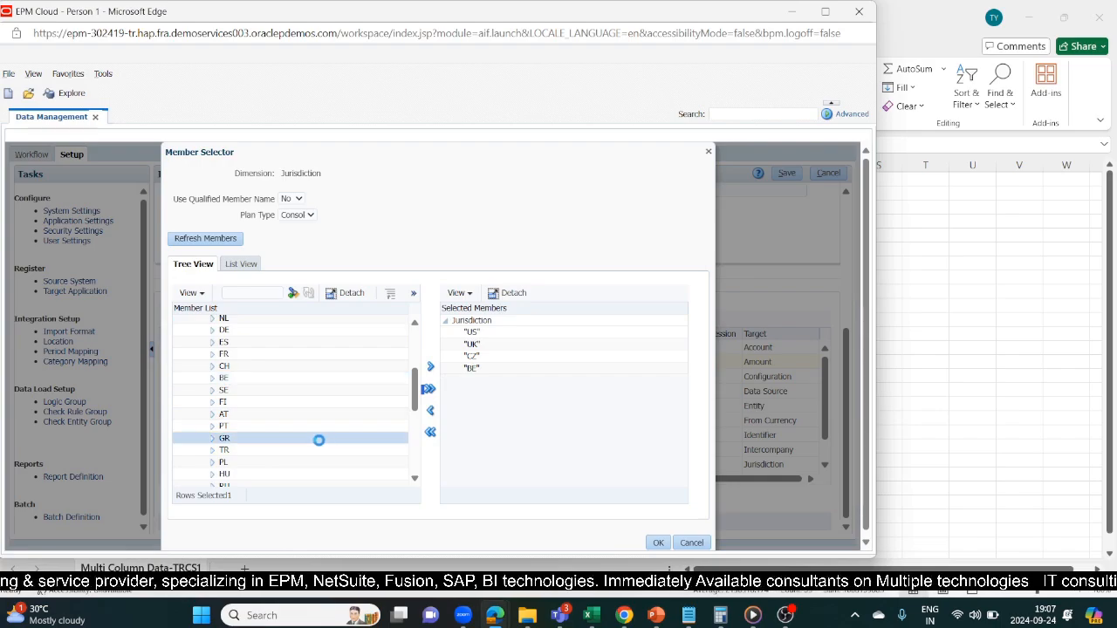
left_click(430, 368)
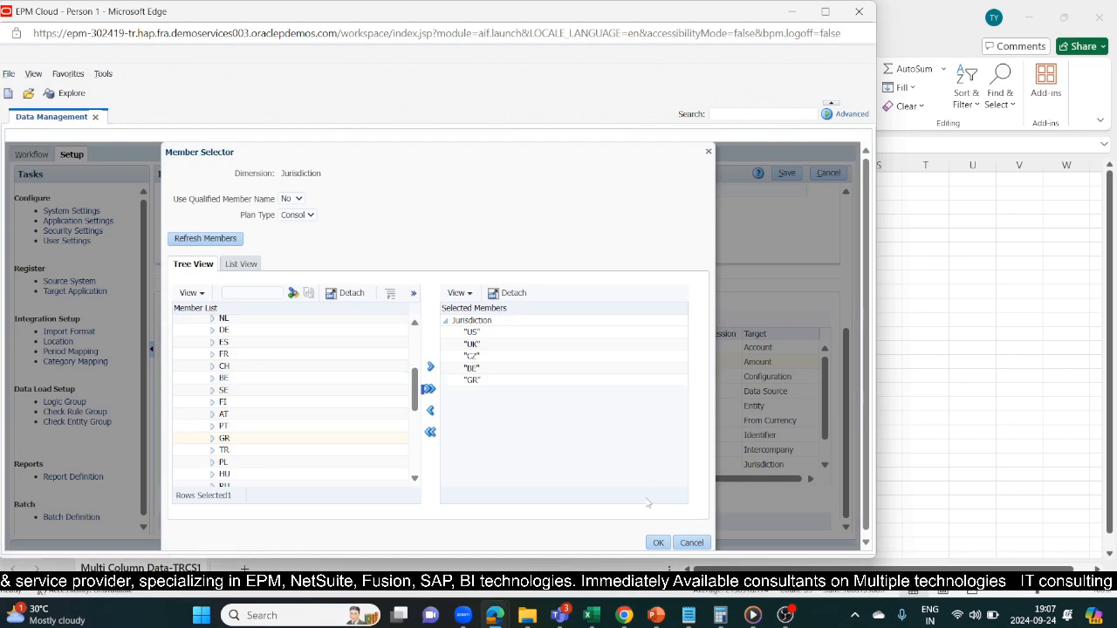
left_click(658, 543)
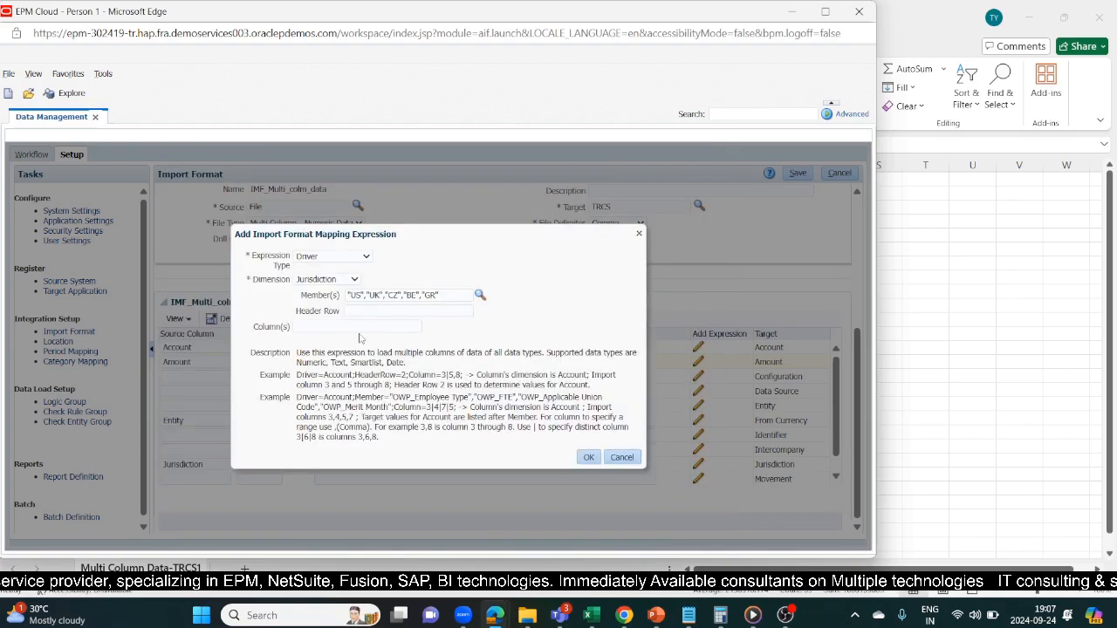
Check the positions of the US to GR columns in the Excel workbook and set the driver expression's columns to 3,7.
left_click(320, 323)
key("alt+Tab")
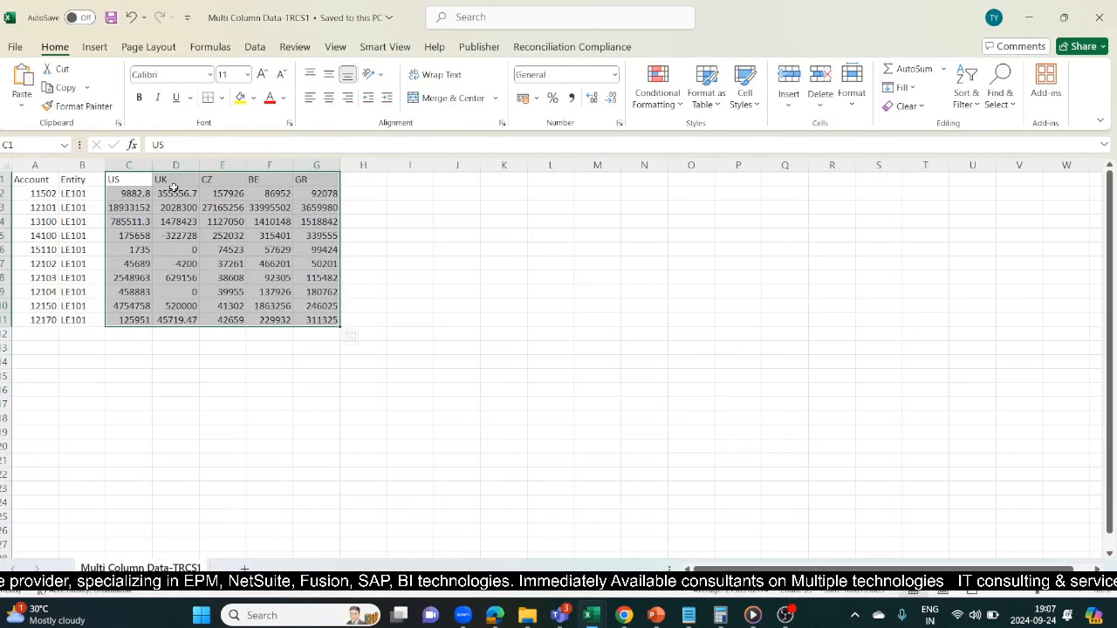
left_click(135, 165)
left_click(185, 162)
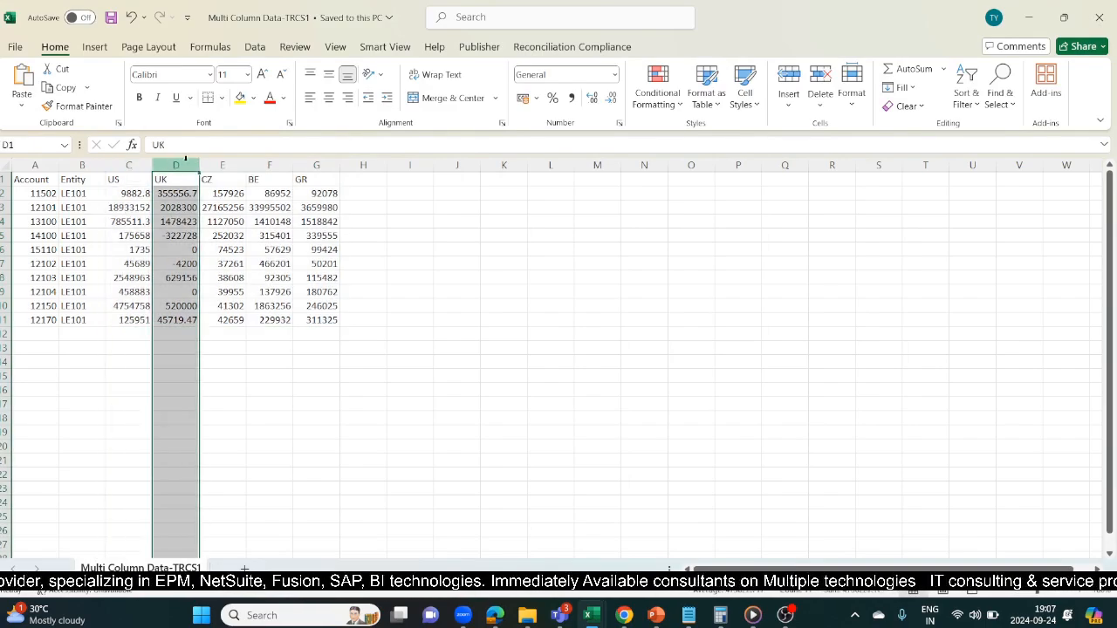
left_click(223, 163)
left_click(269, 163)
left_click(307, 163)
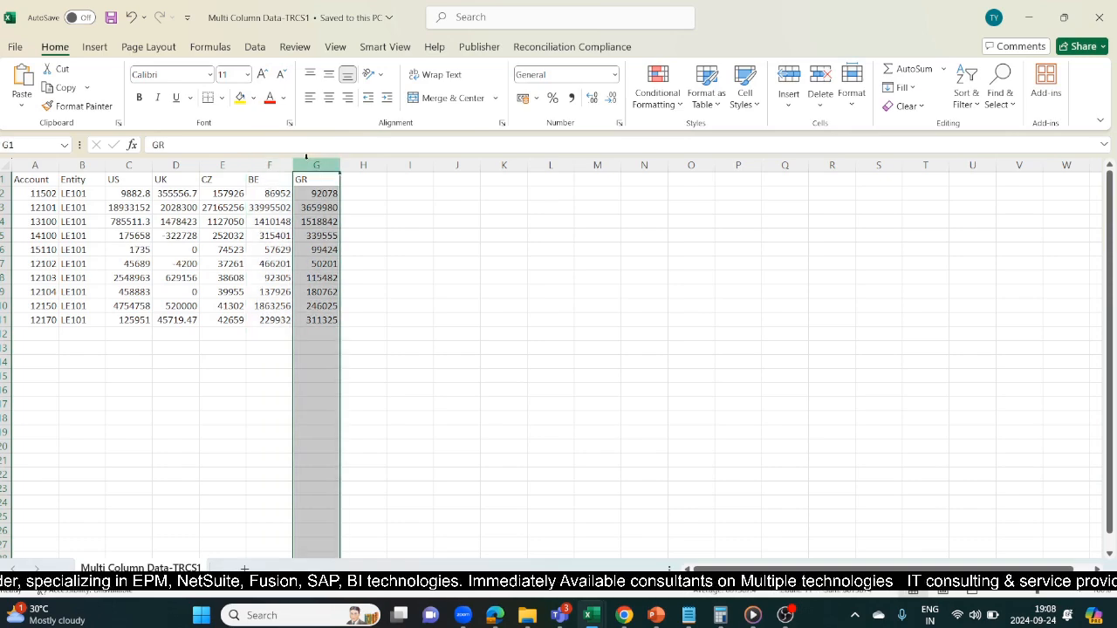
key("alt+Tab")
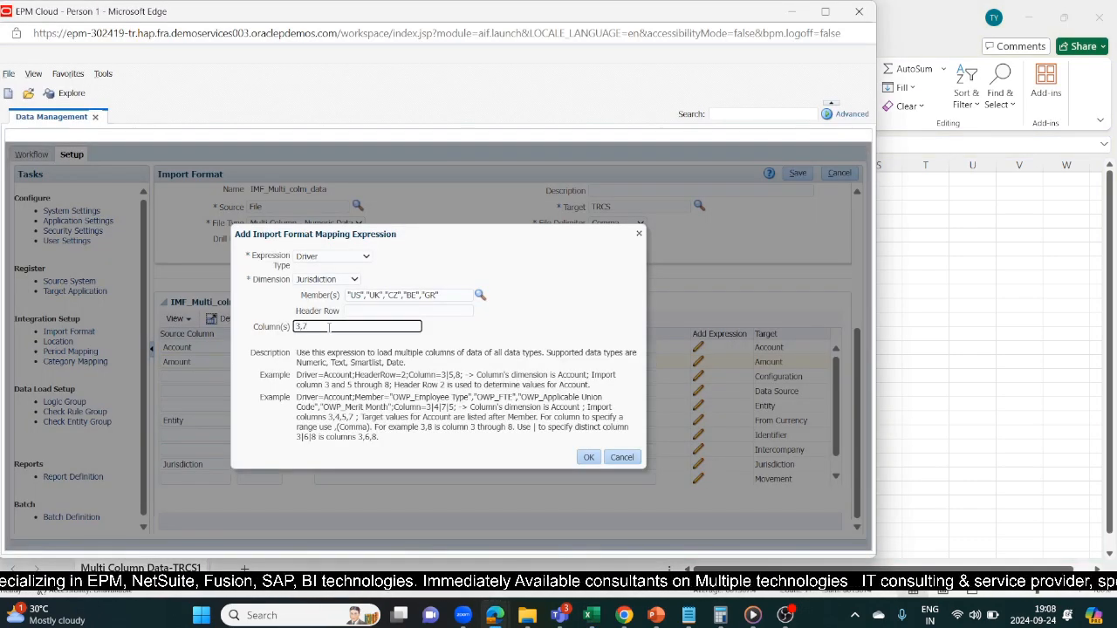
left_click(583, 457)
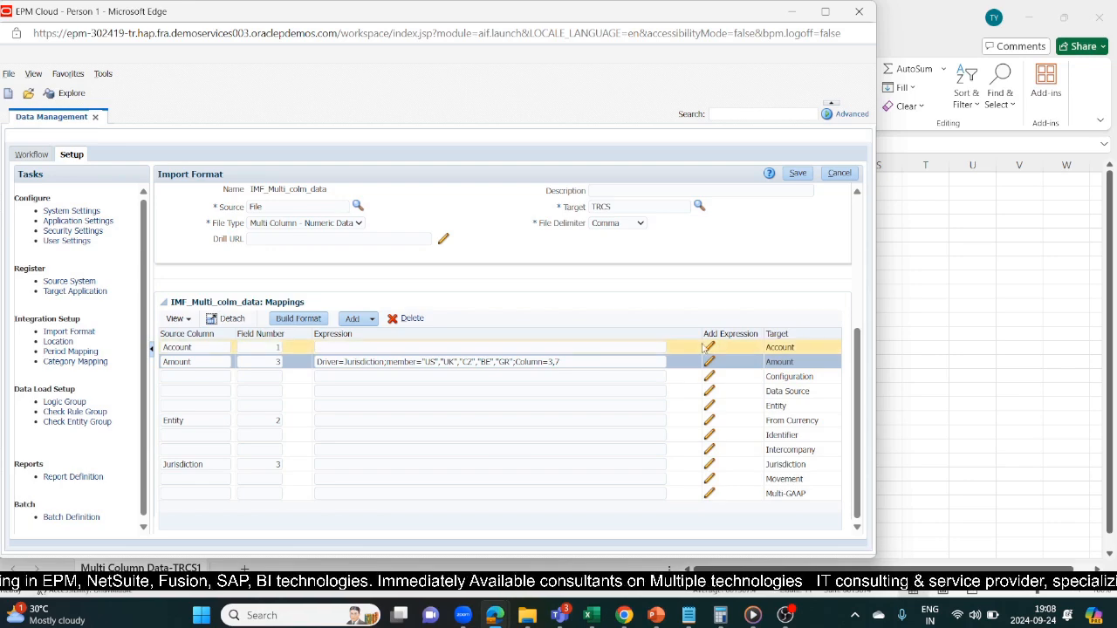
Add an NZP expression to the Amount row to disable zero suppression and save the import format.
left_click(710, 361)
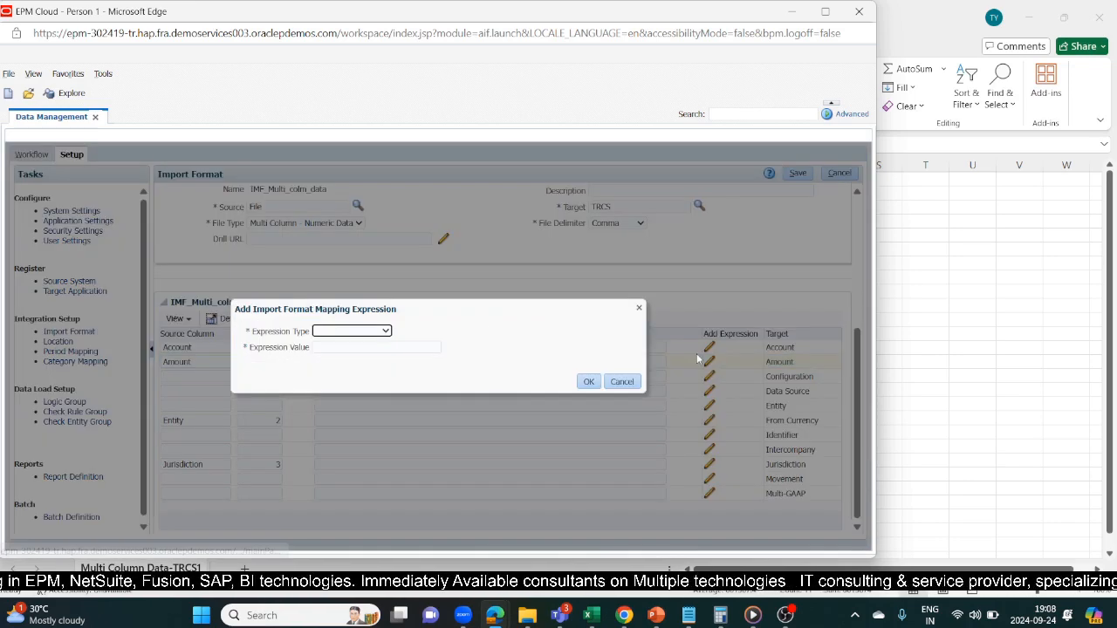
left_click(375, 332)
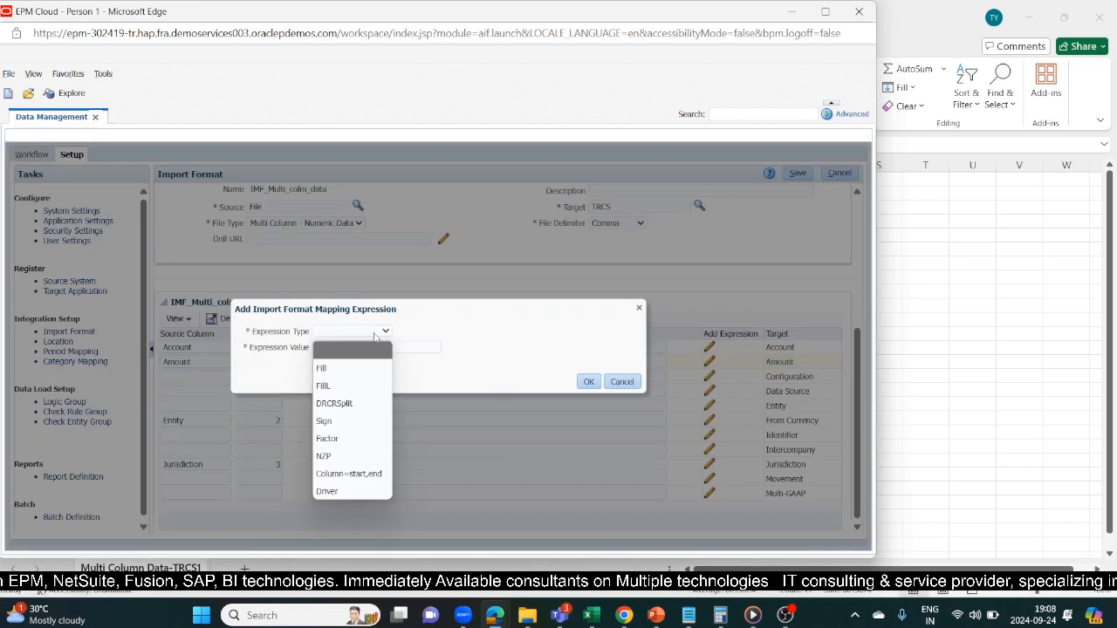
left_click(320, 453)
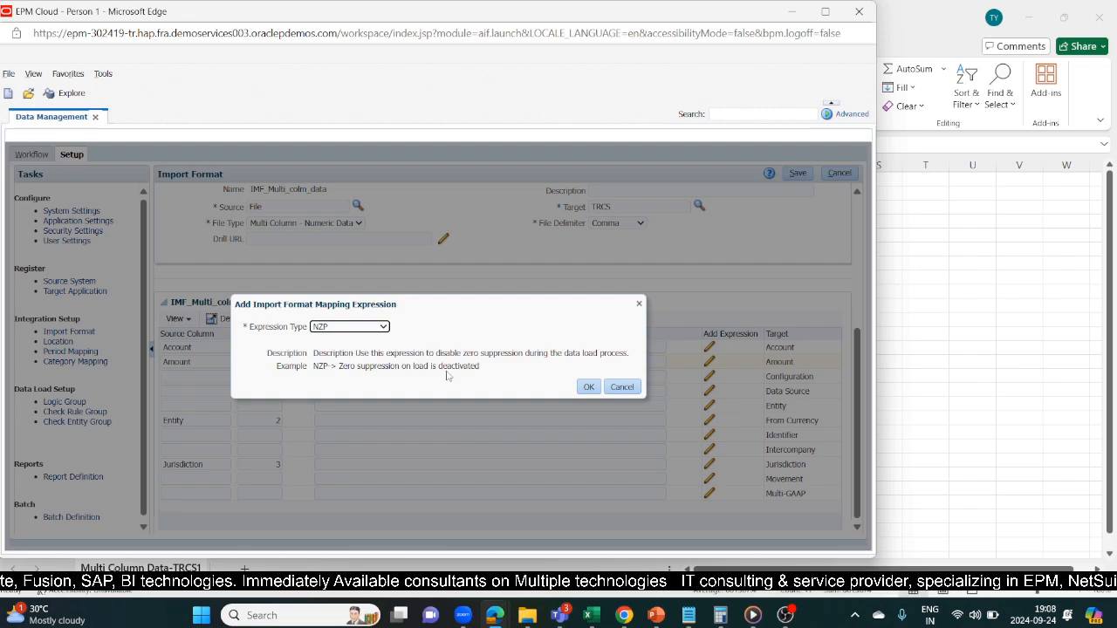
left_click(589, 387)
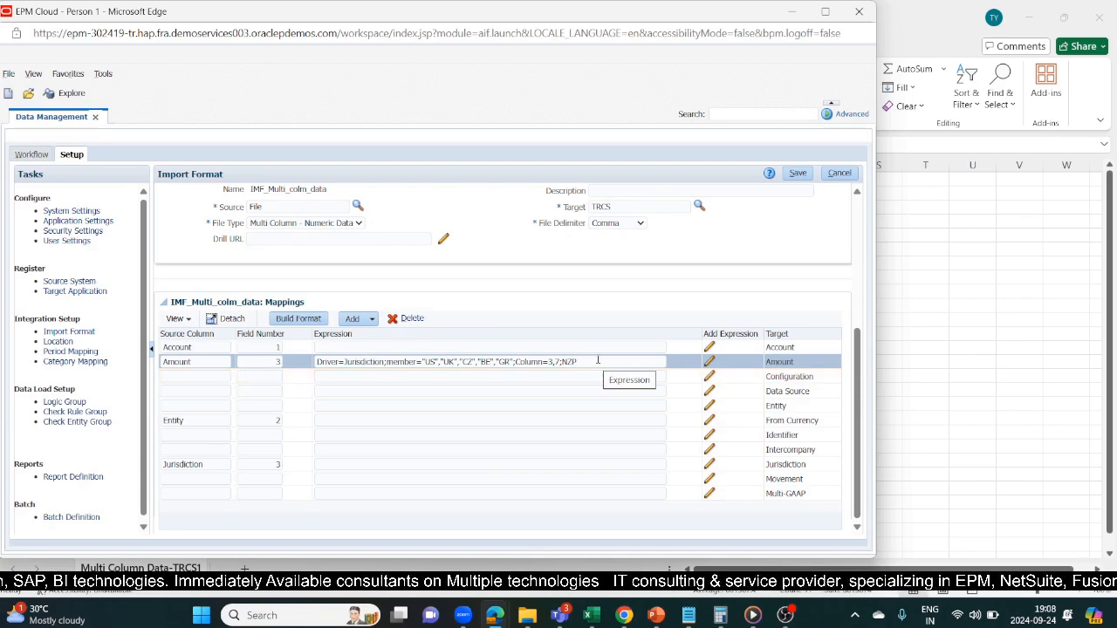
left_click(797, 174)
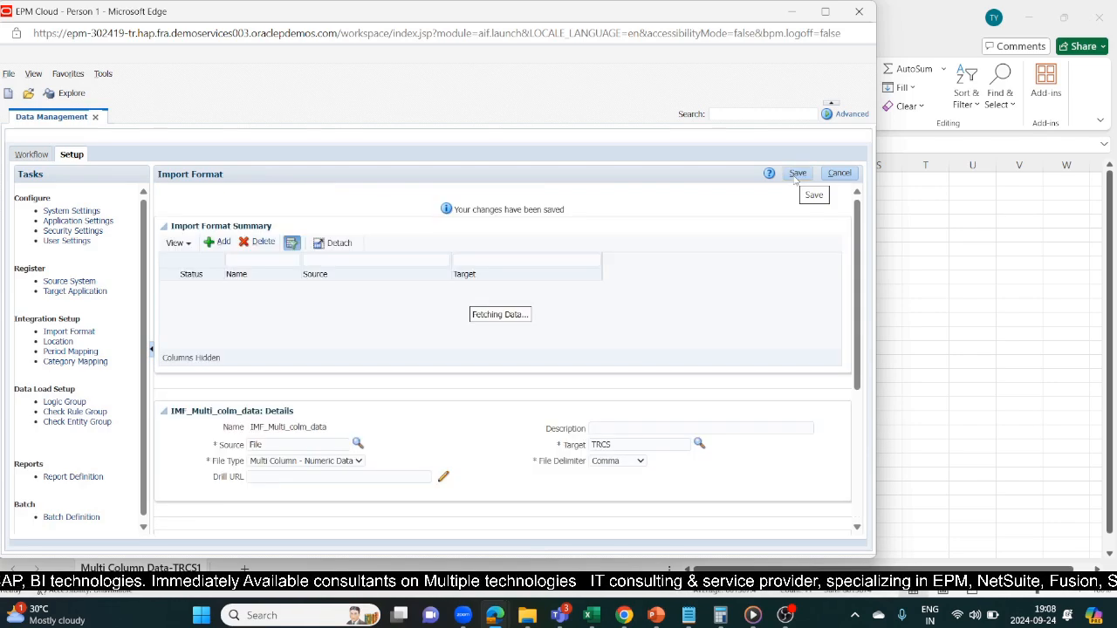
Add a new location in the integration setup and name it Loc_Multi_colm.
left_click(58, 342)
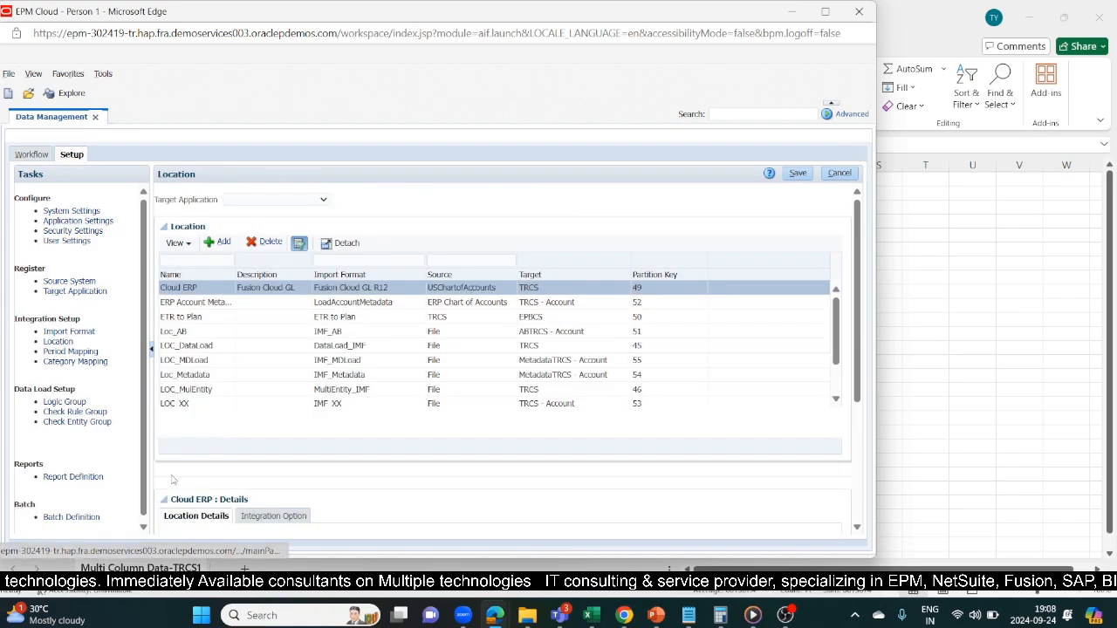
left_click(210, 244)
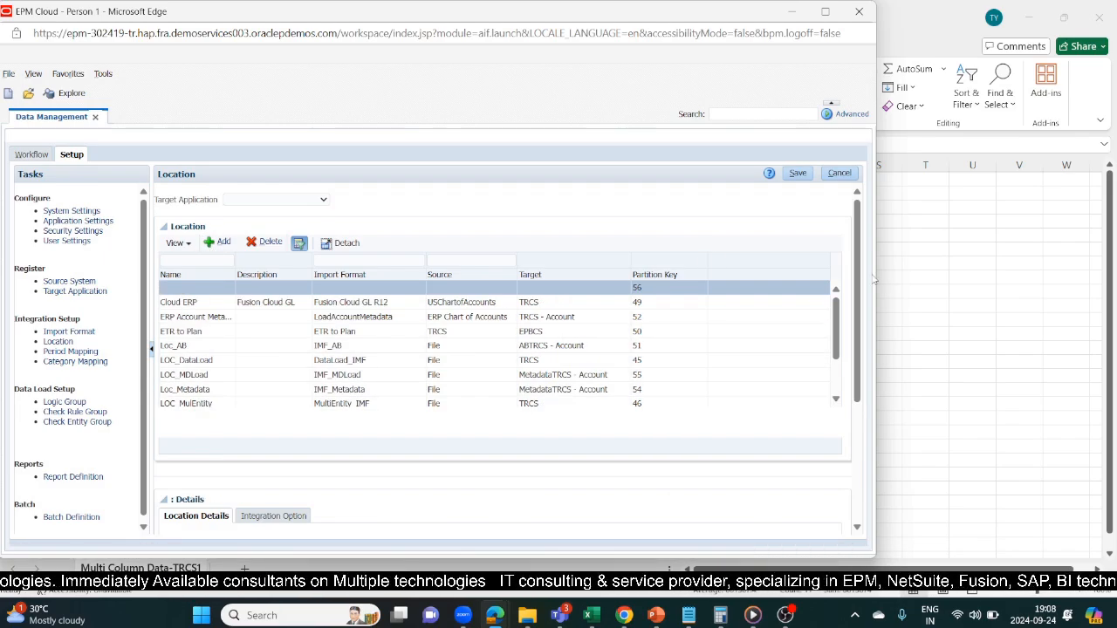
scroll(856, 294, "down", 3)
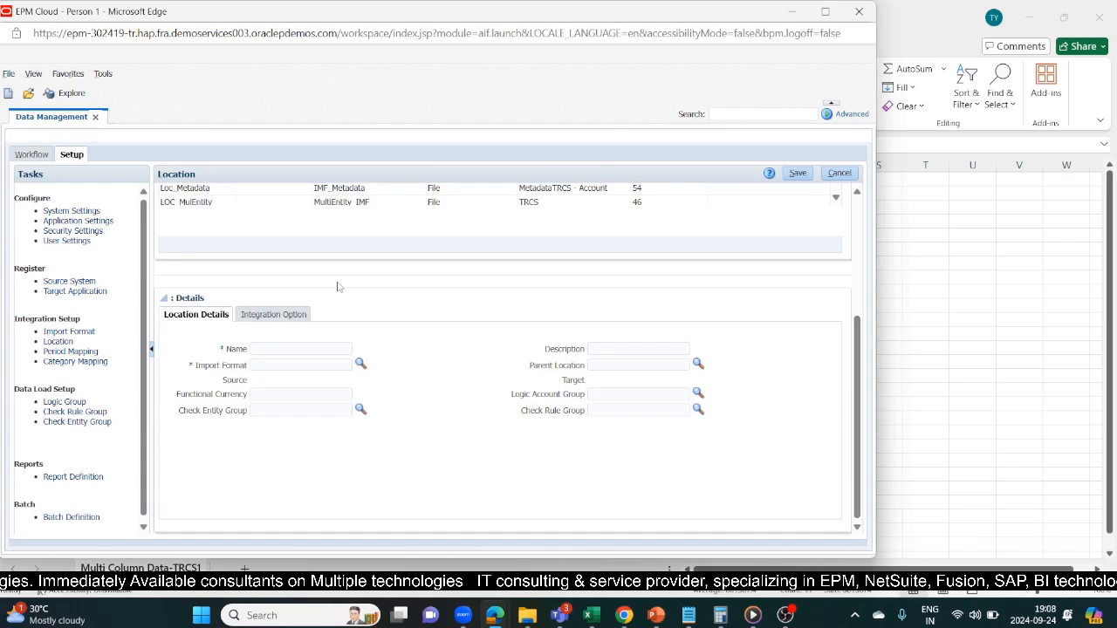
left_click(300, 349)
type("Loc_Multi_colm")
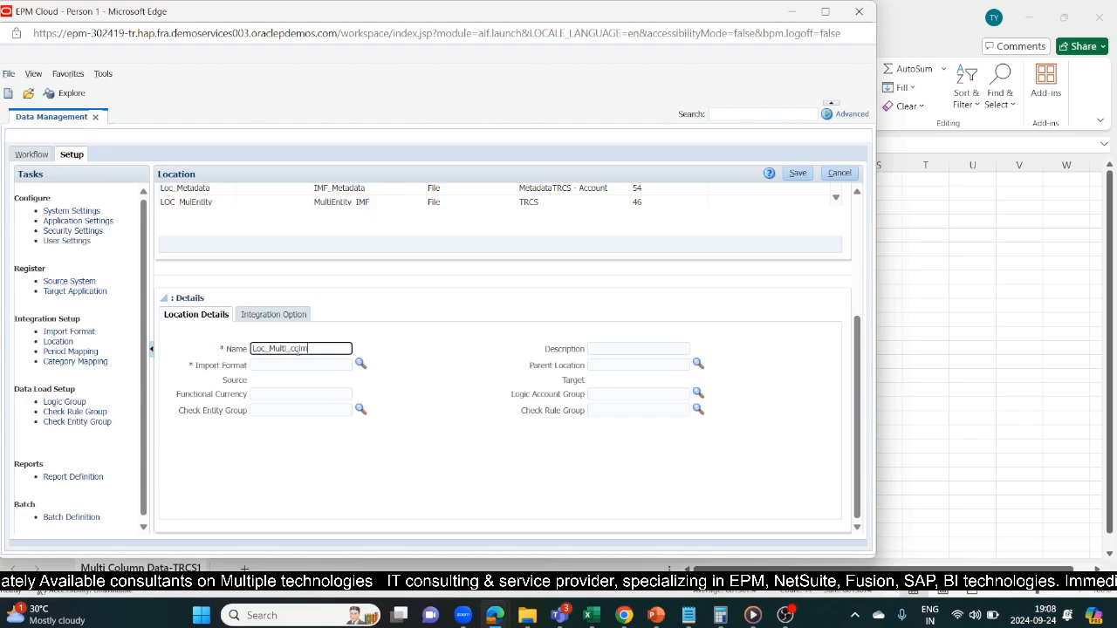
Assign the IMF_Multi_colm_data import format to the new location and save it.
left_click(361, 365)
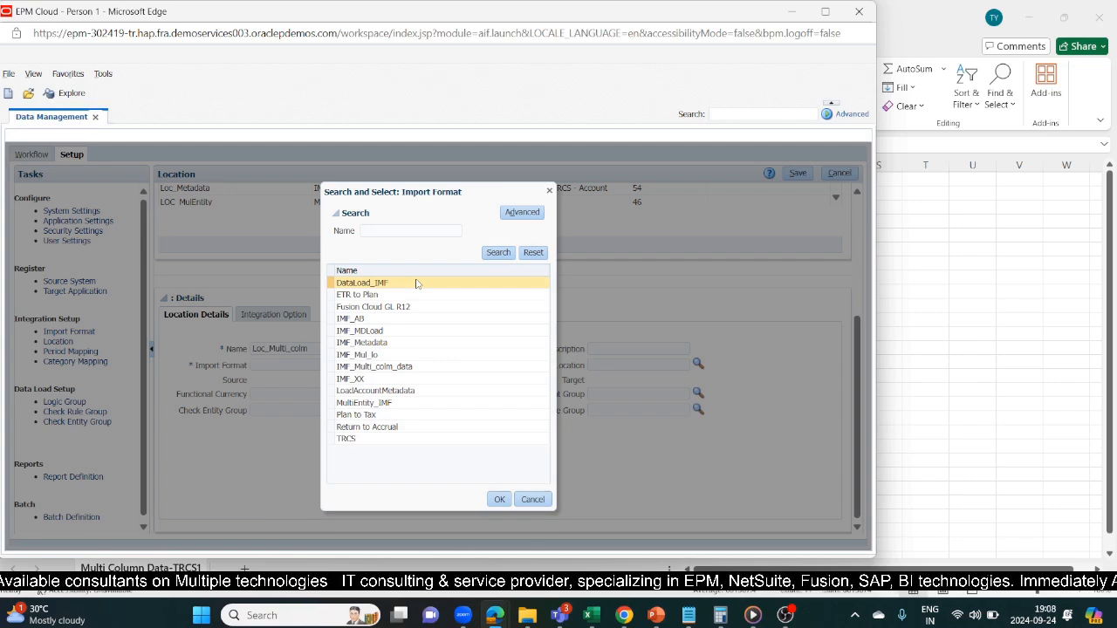
left_click(403, 368)
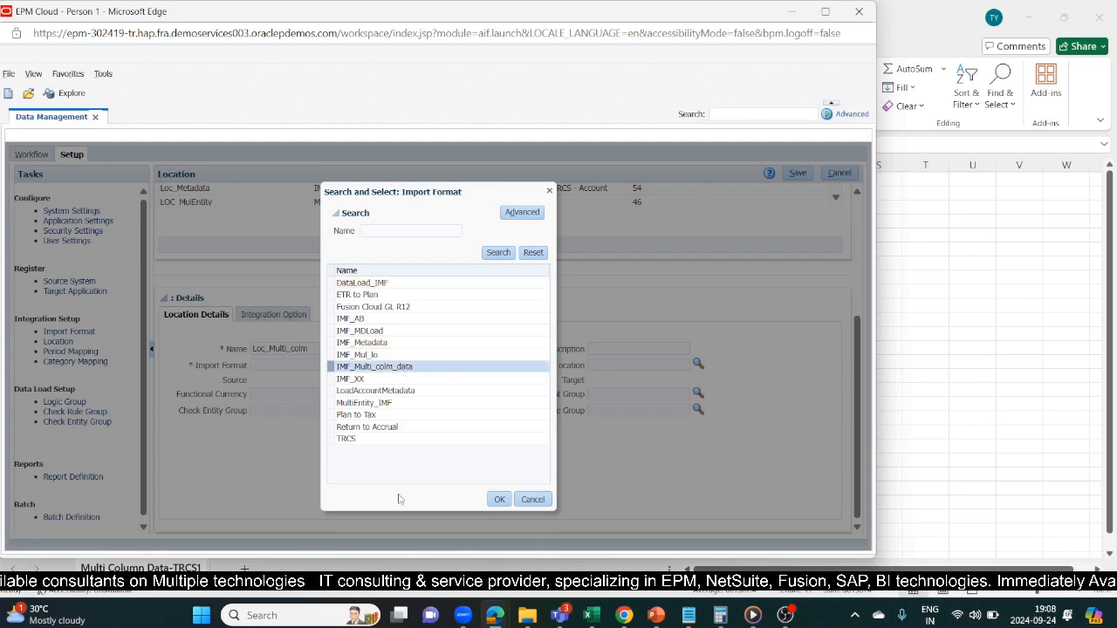
left_click(504, 504)
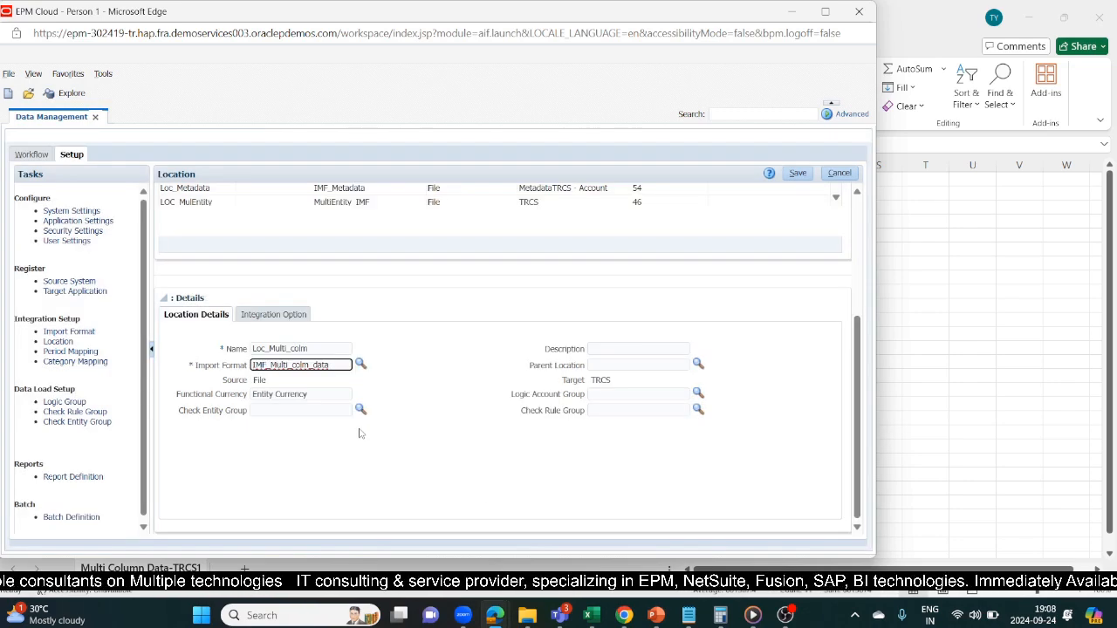
left_click(798, 173)
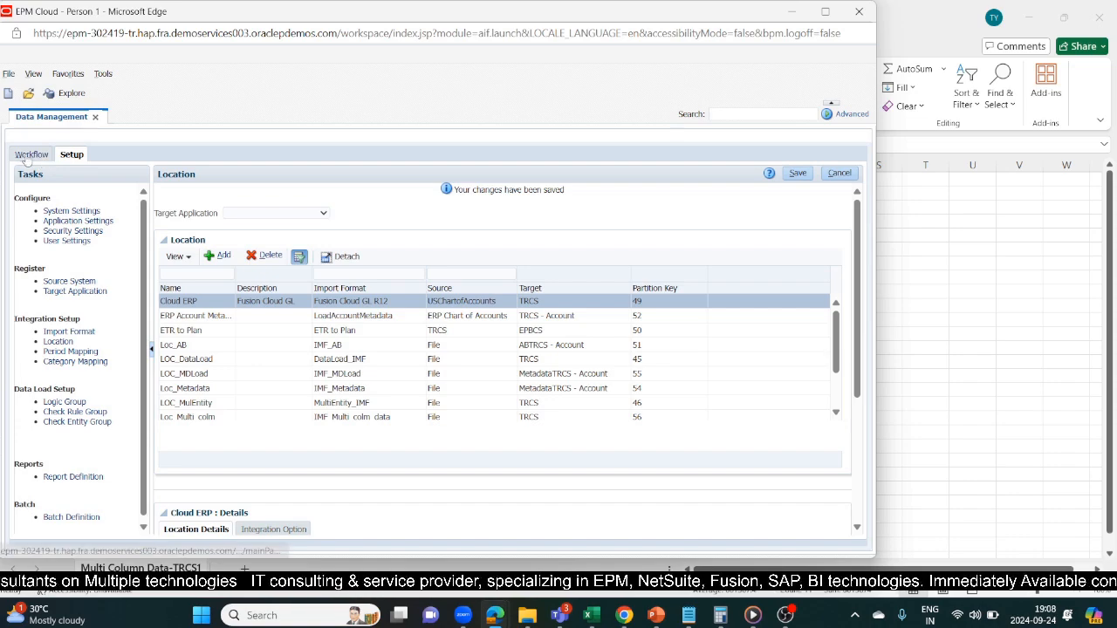
Open the data load mapping's point of view and select Loc_Multi_colm as the location.
left_click(29, 156)
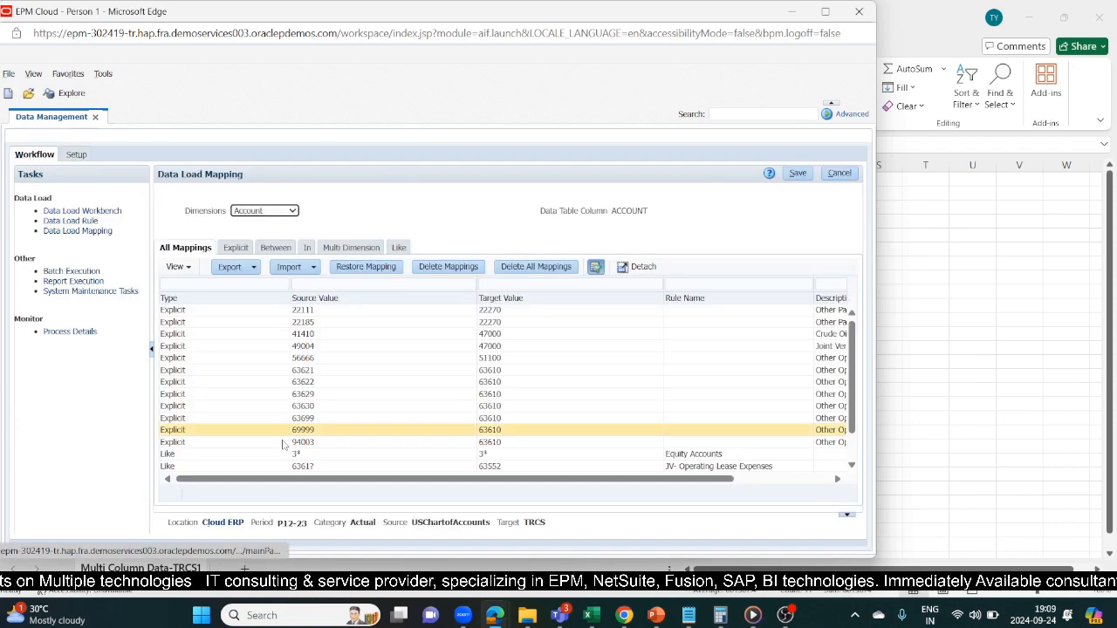
left_click(224, 522)
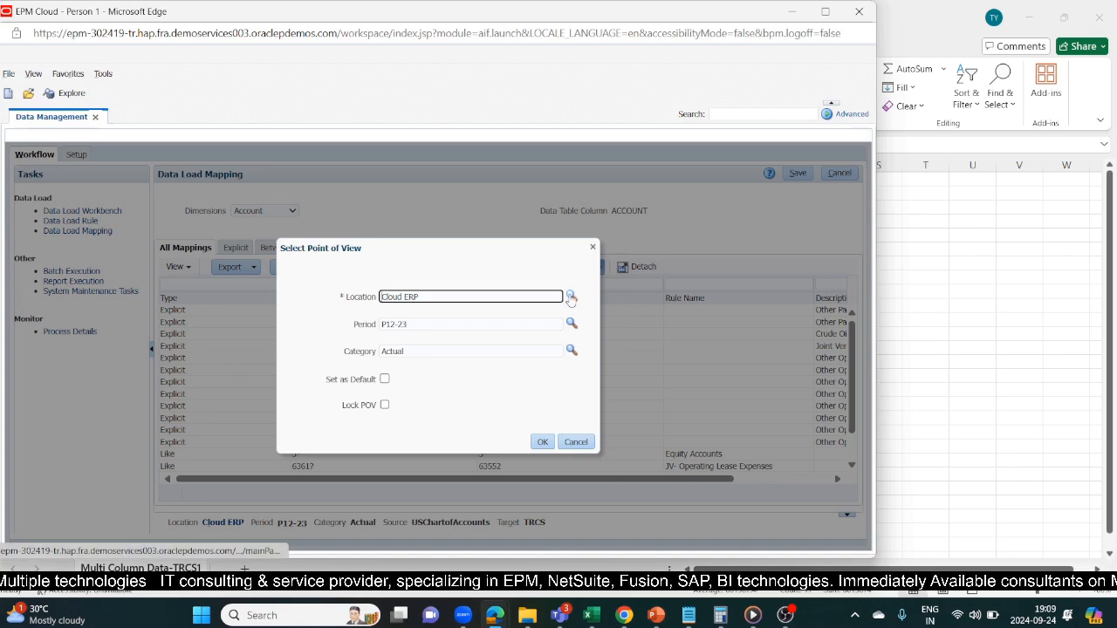
left_click(571, 298)
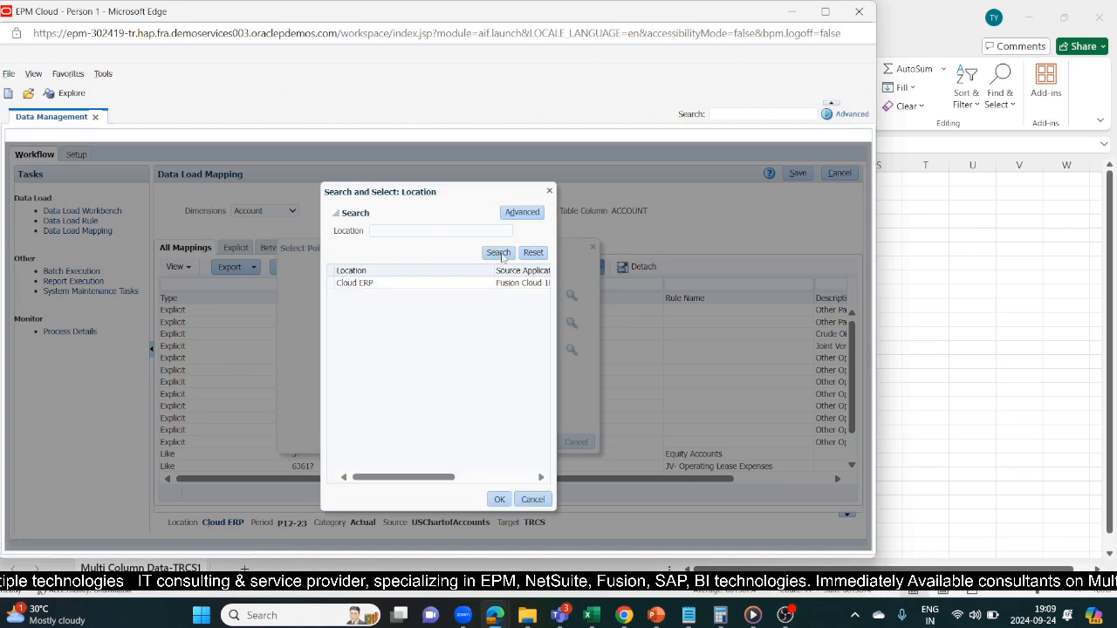
left_click(500, 253)
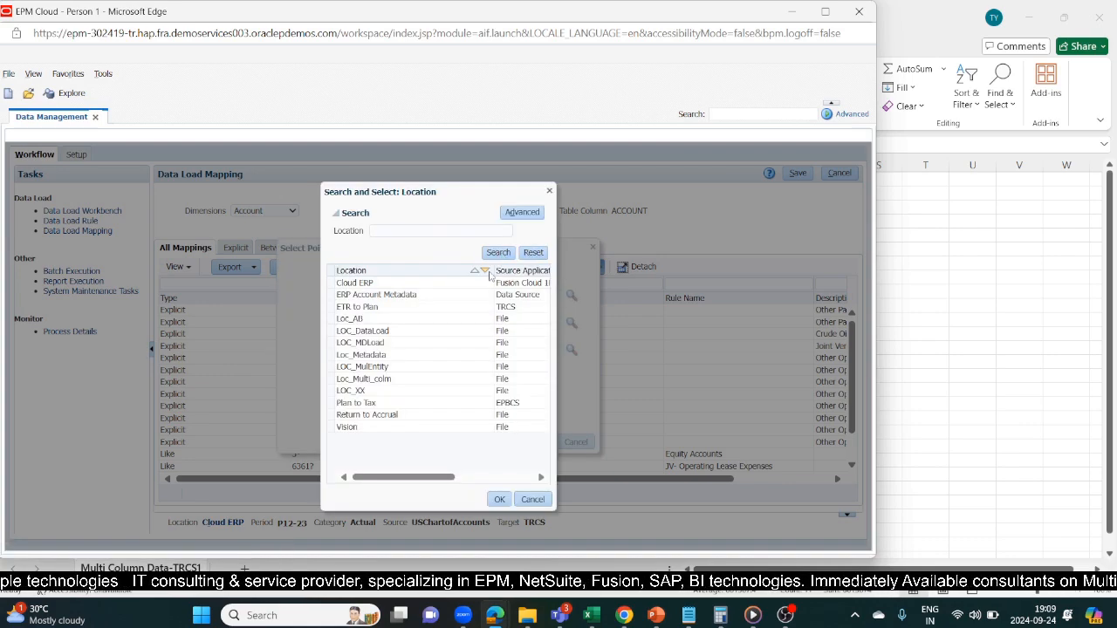
left_click(379, 380)
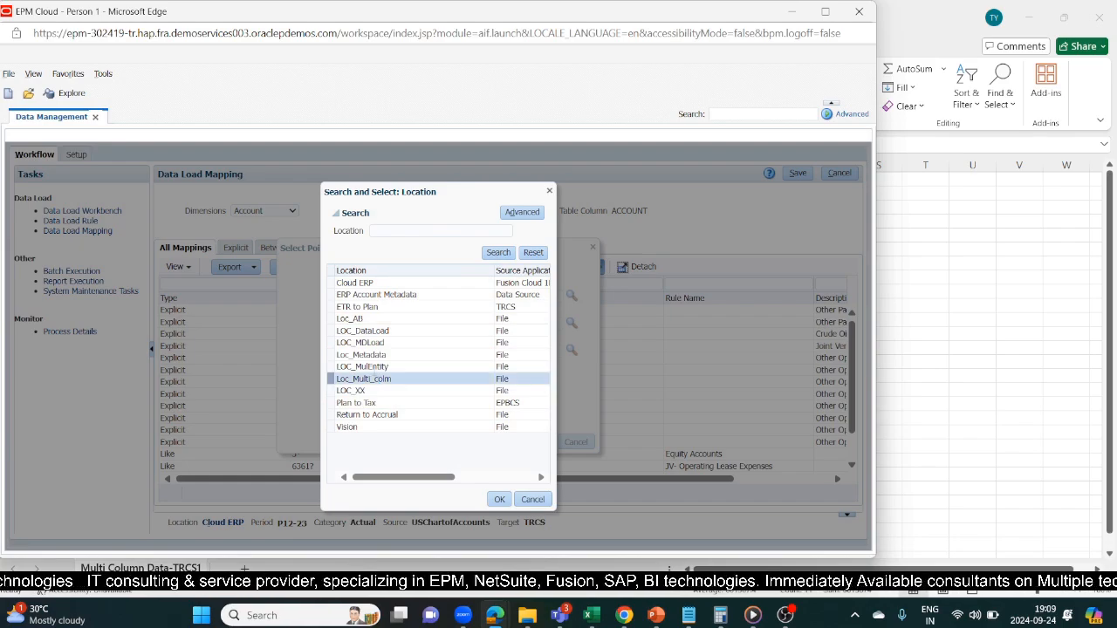
left_click(496, 499)
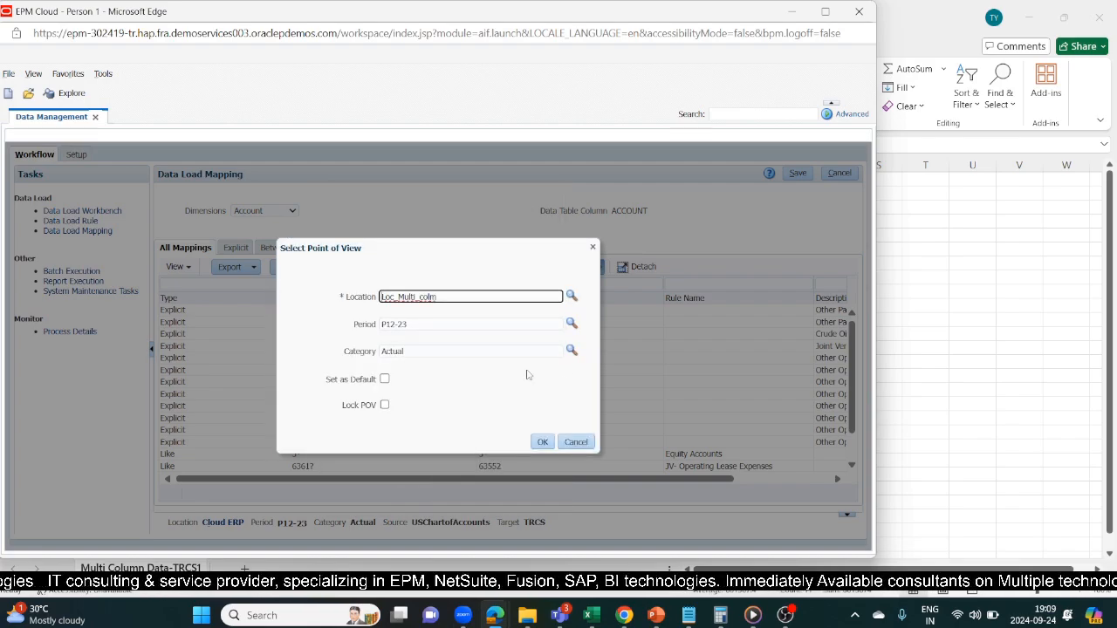
Set the point of view's period to P3-21 and apply the point of view to the data load mapping.
left_click(572, 324)
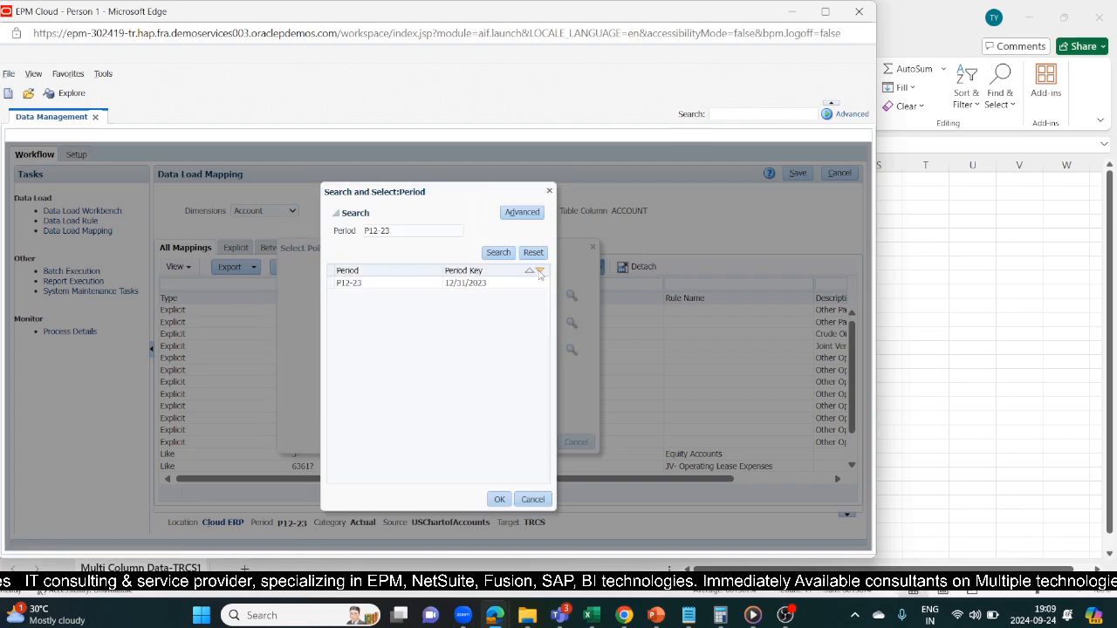
left_click(533, 252)
left_click(498, 253)
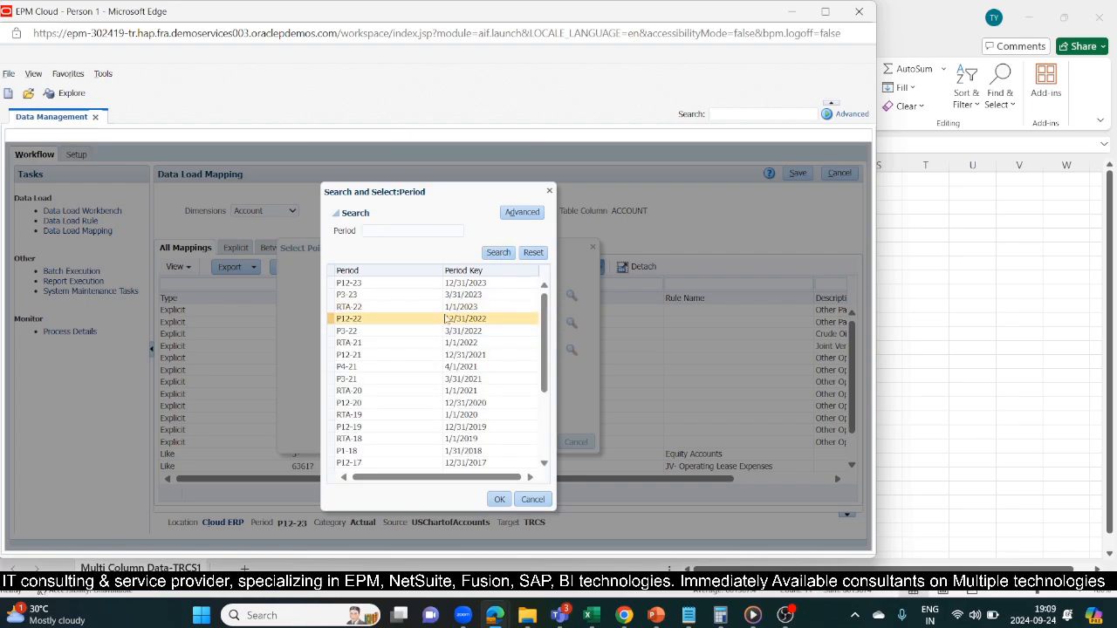
left_click(384, 379)
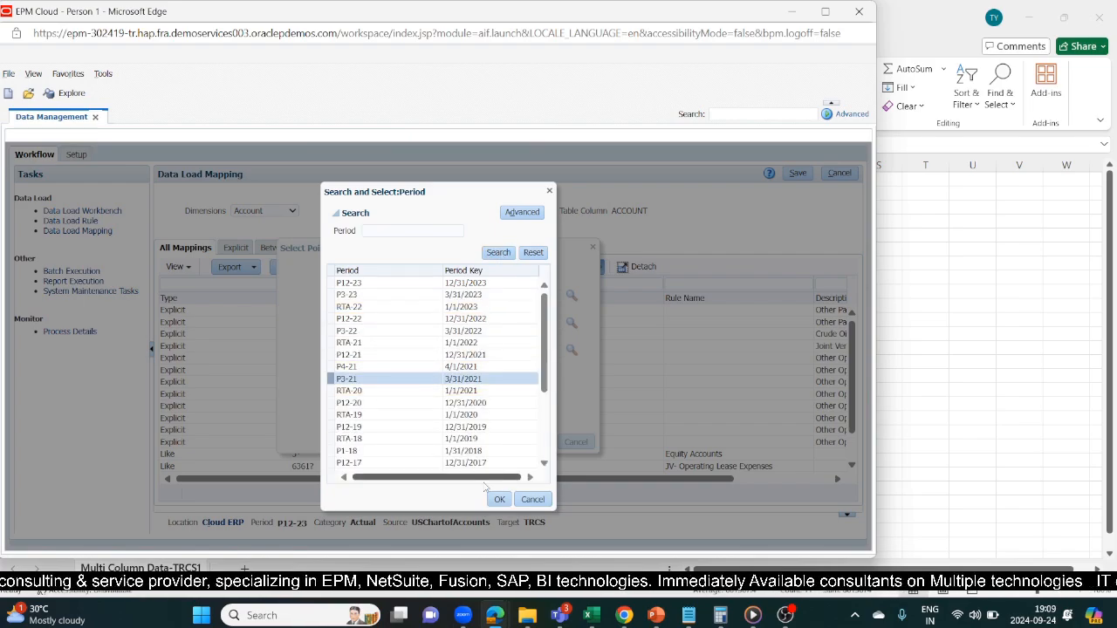
left_click(499, 499)
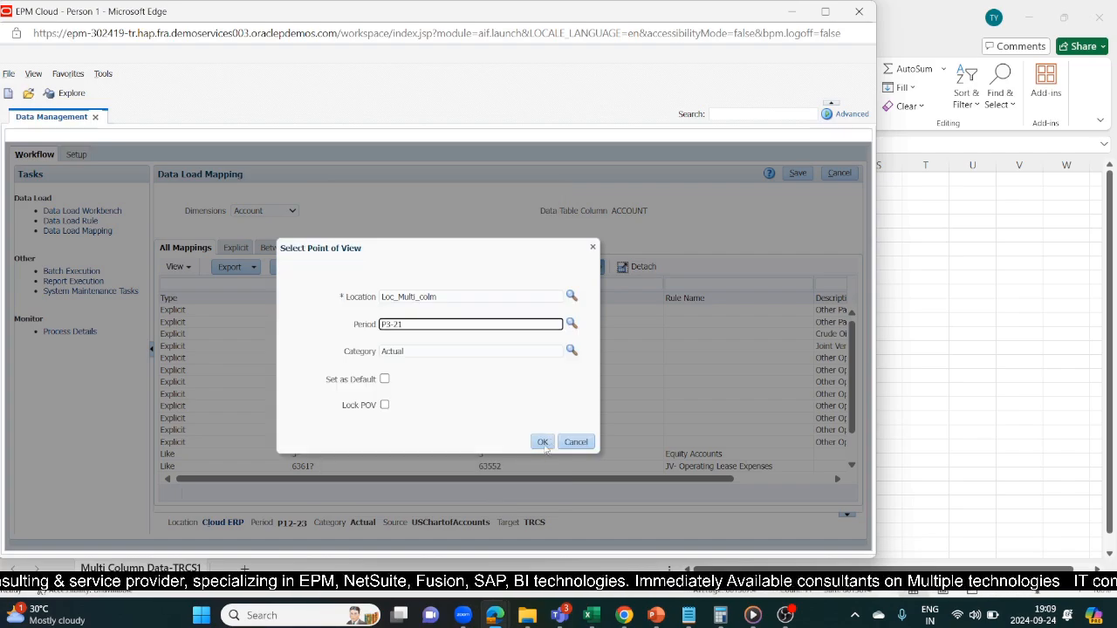
left_click(542, 442)
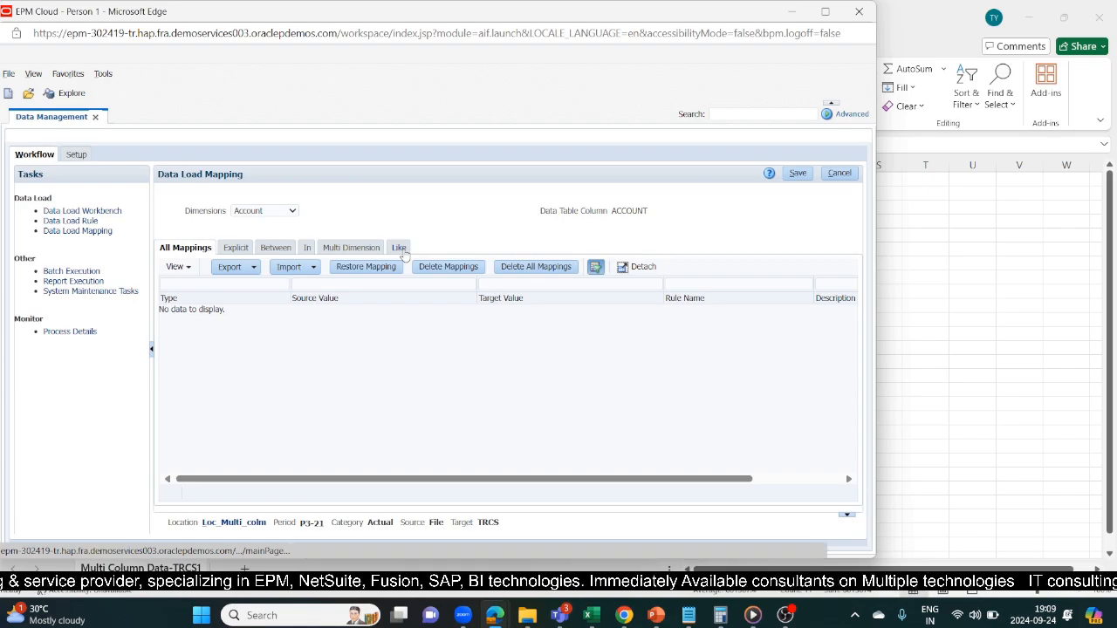
Add a Like mapping for the Account dimension from source * to target * with rule name A1, and save it.
left_click(399, 248)
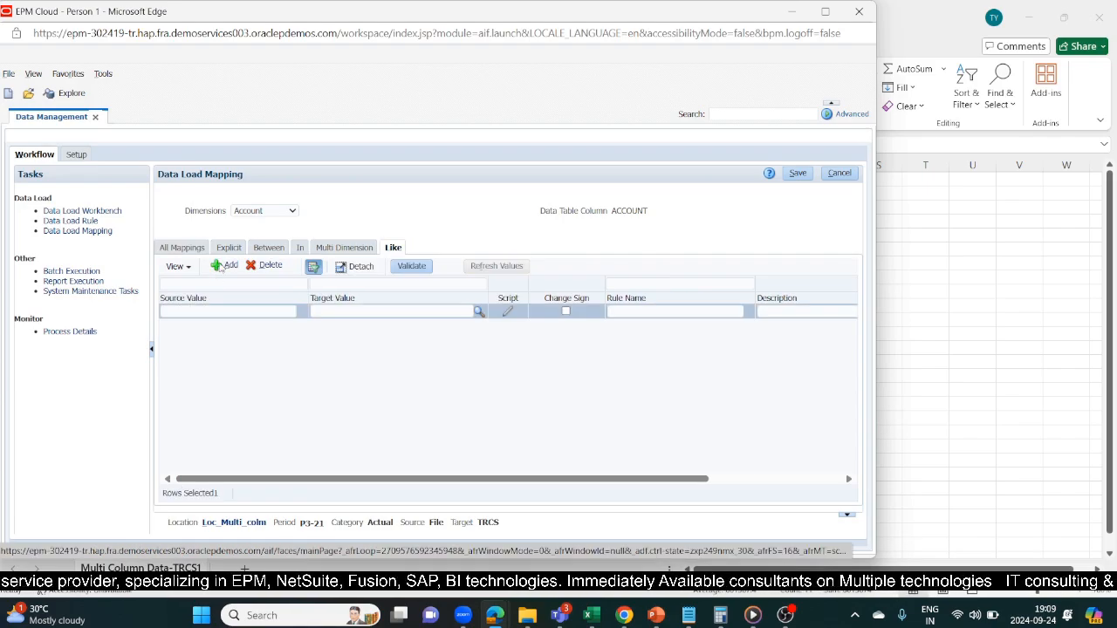
left_click(215, 312)
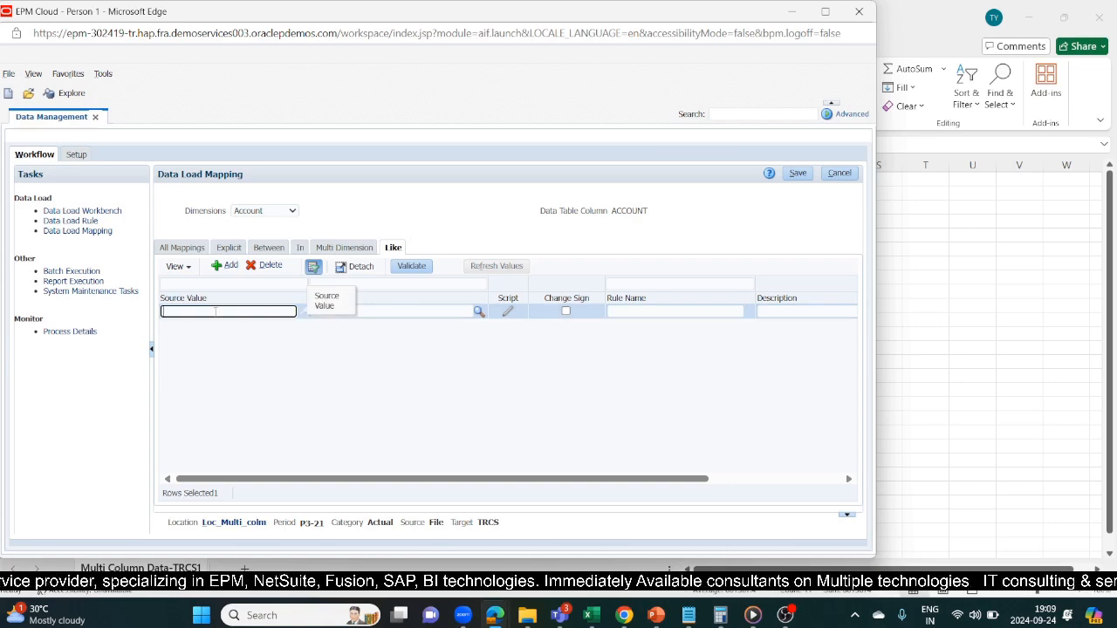
type("*")
key("Tab")
type("*")
key("Tab")
key("Tab")
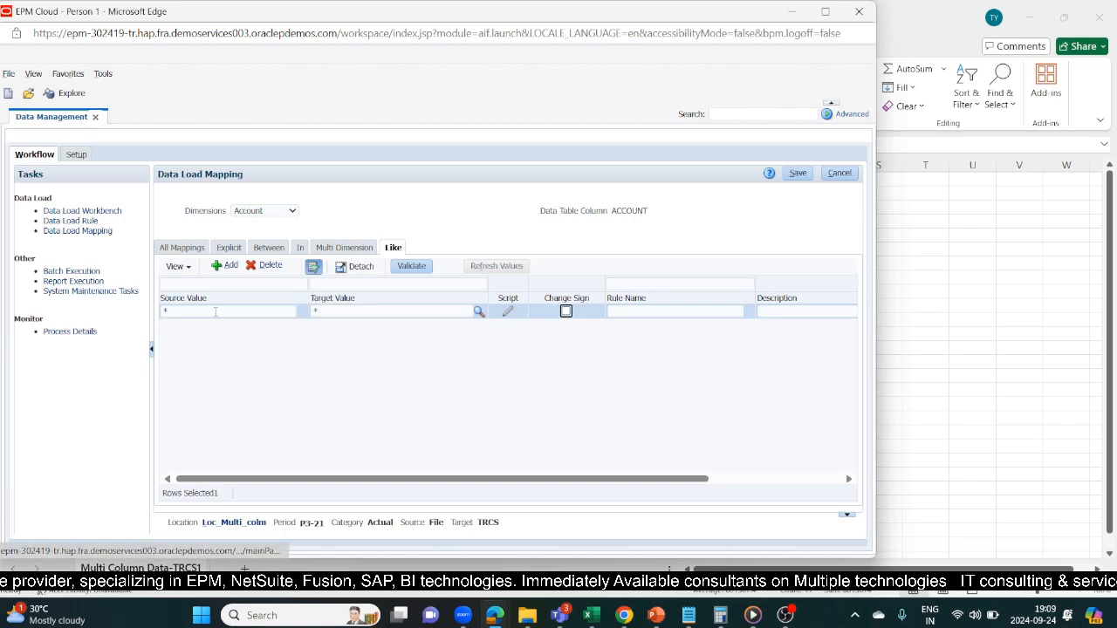
key("Tab")
type("A1")
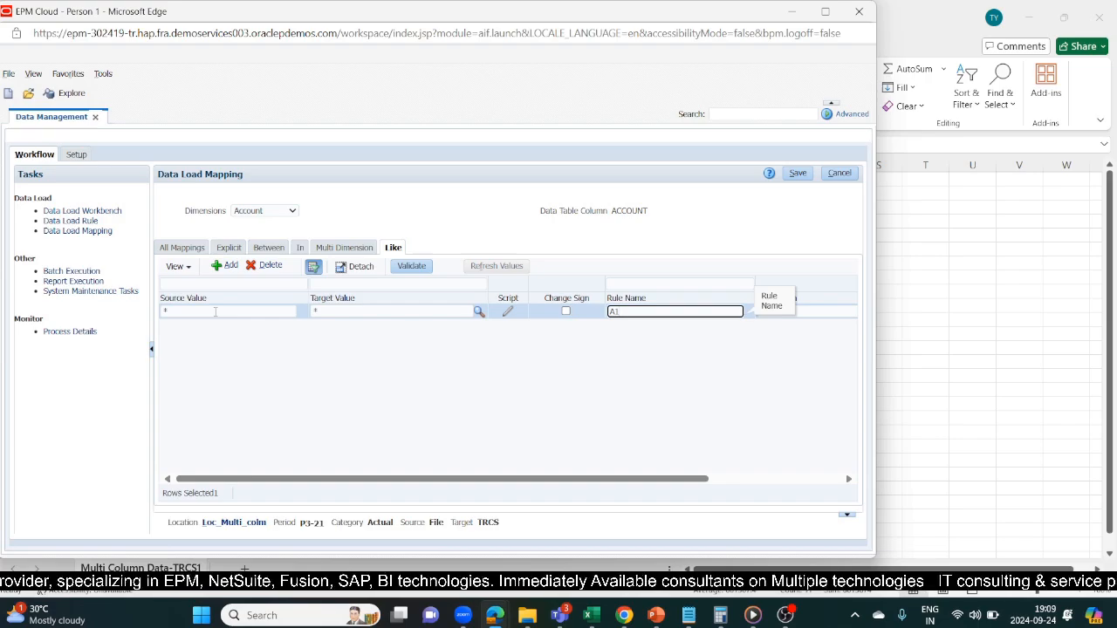
left_click(797, 173)
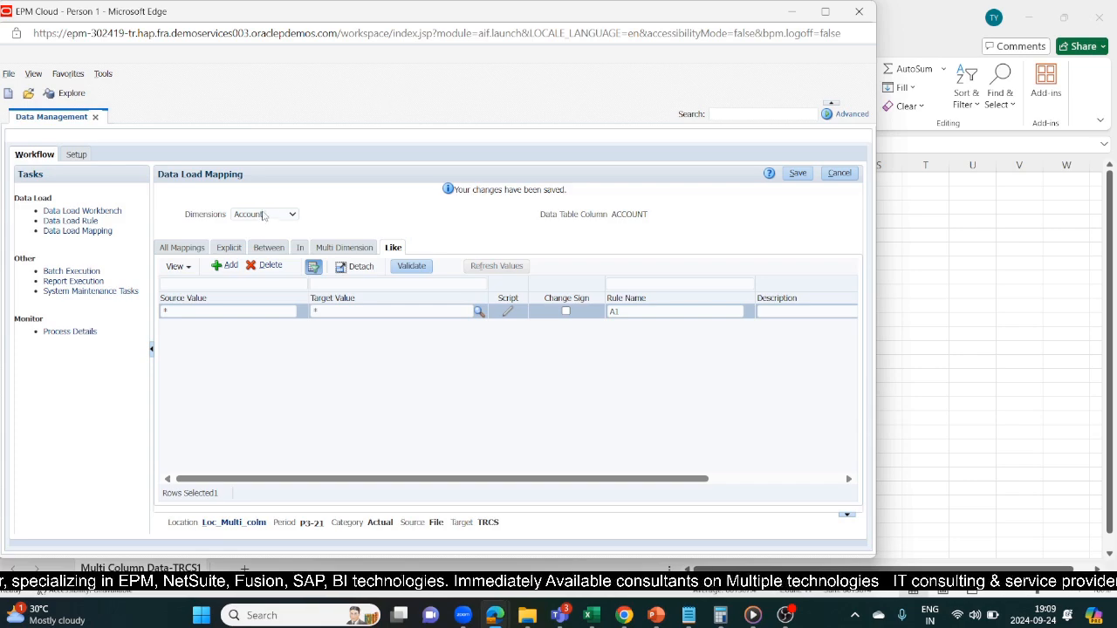
Add a Like mapping row for the Configuration dimension with source value *.
left_click(264, 215)
left_click(255, 251)
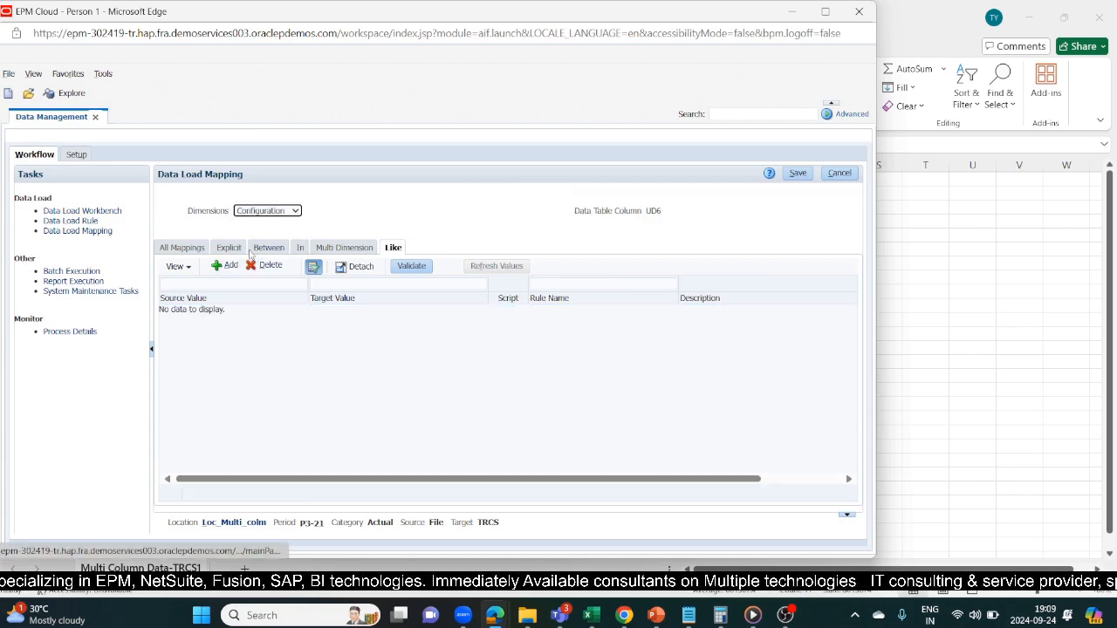
left_click(225, 265)
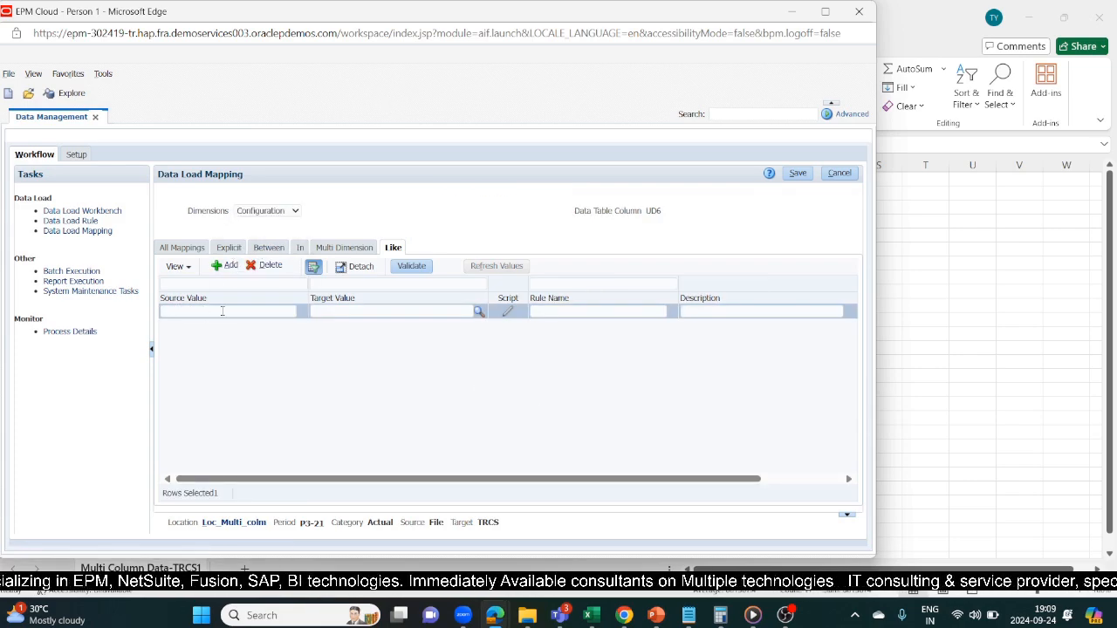
left_click(223, 310)
type("*")
key("Tab")
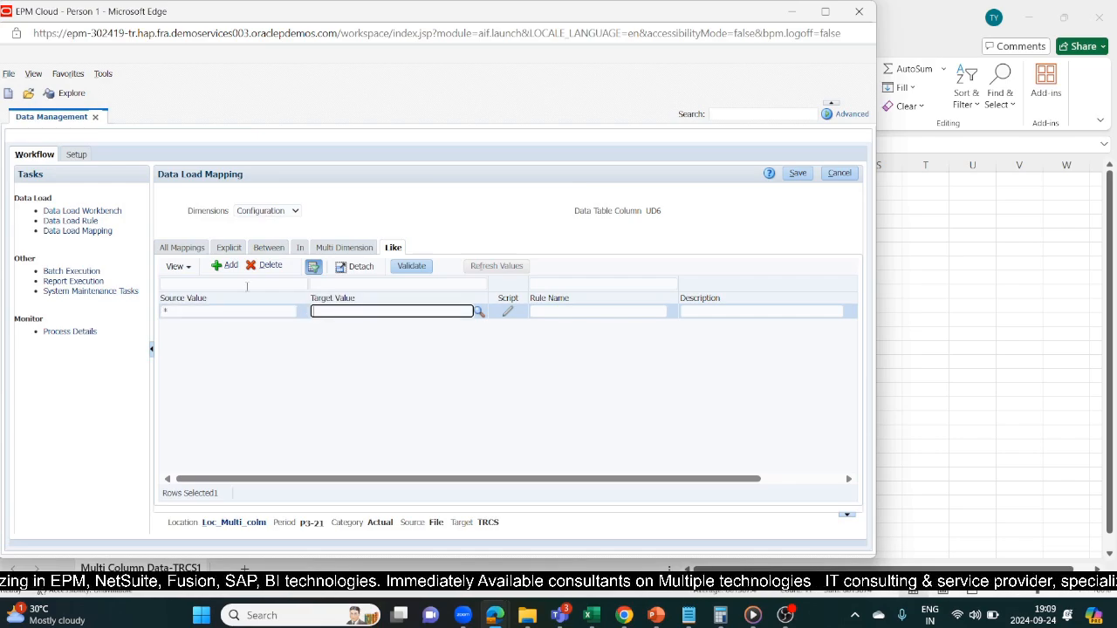
Switch to the EPM Cloud Tax Reporting window and display the Configuration dimension's members in the dimension editor.
key("alt+Tab")
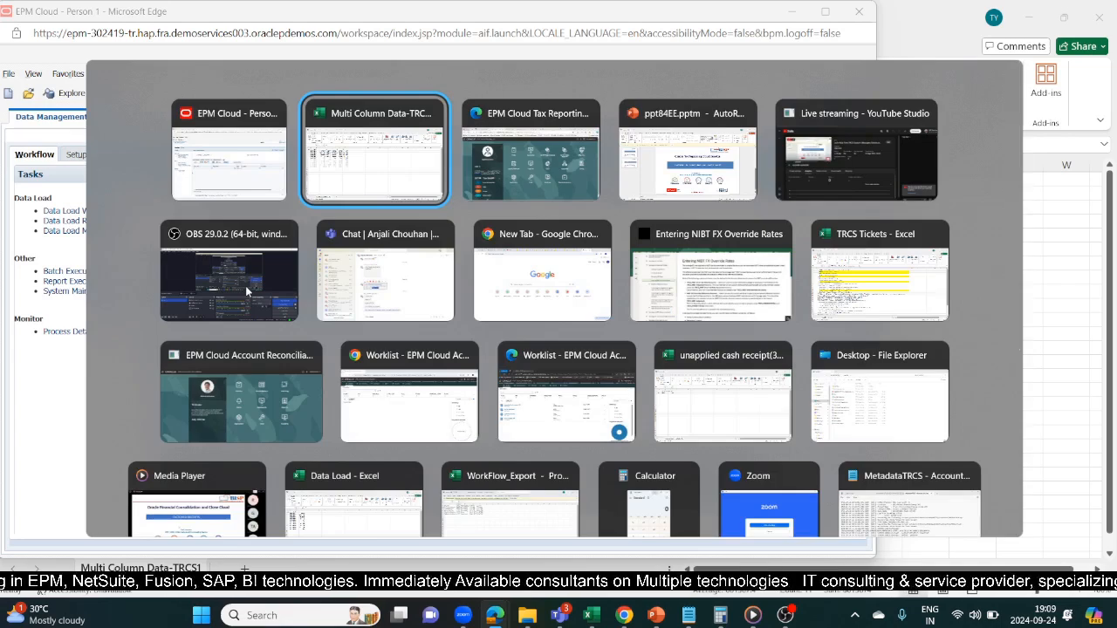
key("alt+Tab")
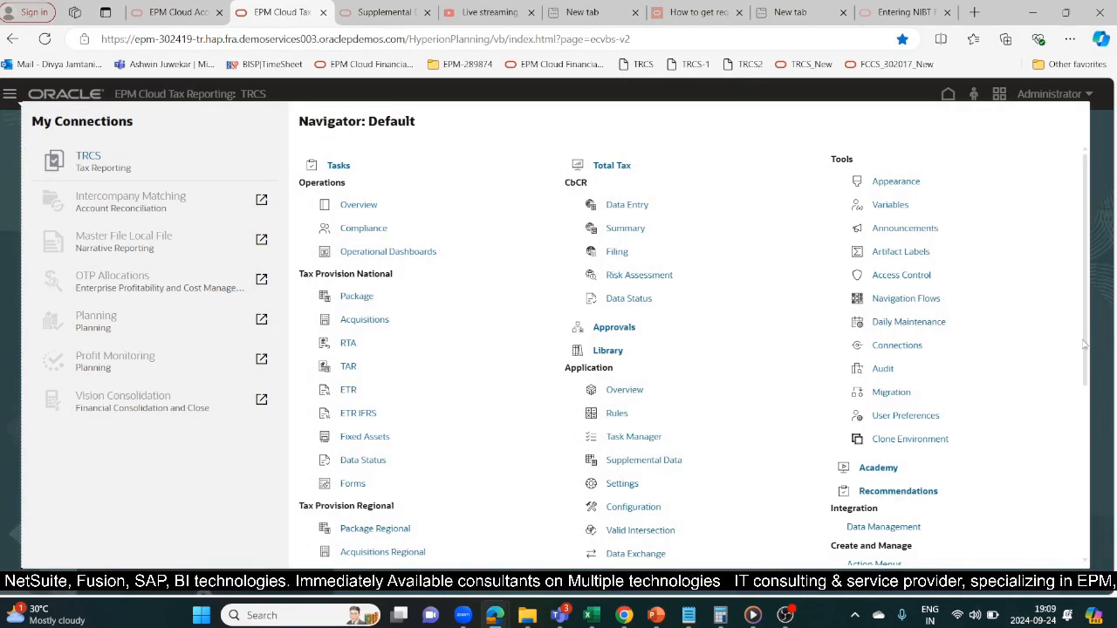
scroll(1084, 346, "down", 2)
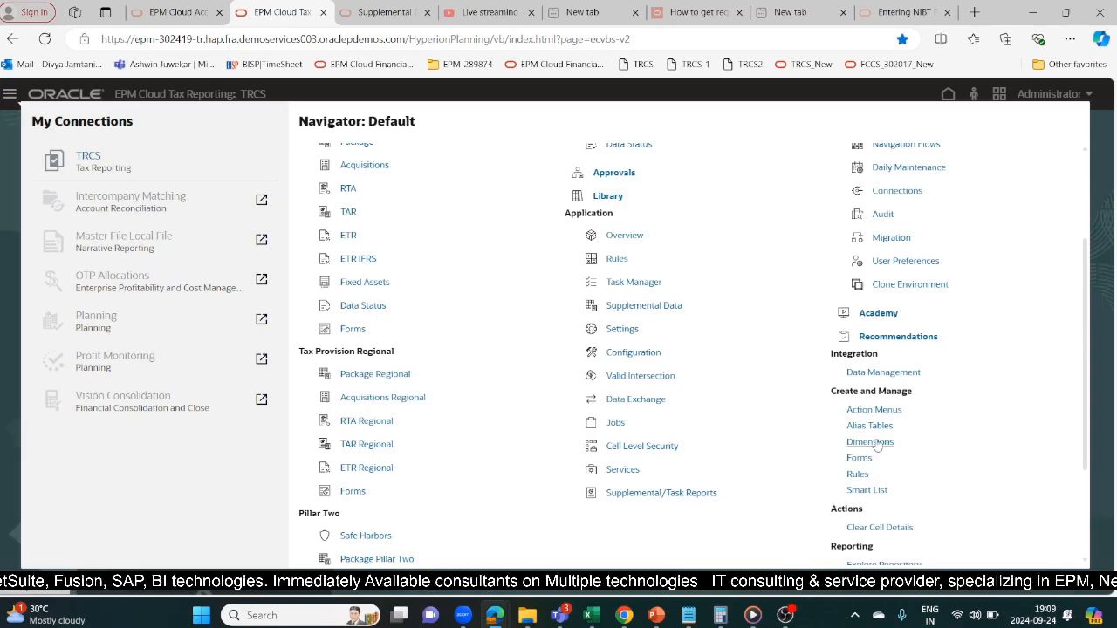
left_click(873, 443)
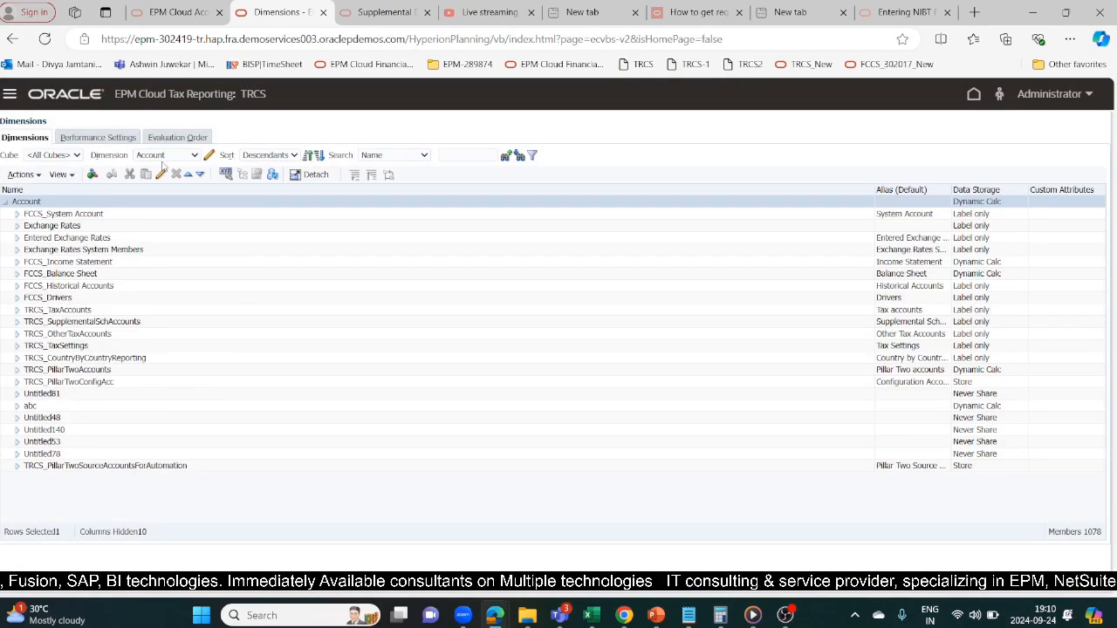
left_click(173, 155)
left_click(170, 188)
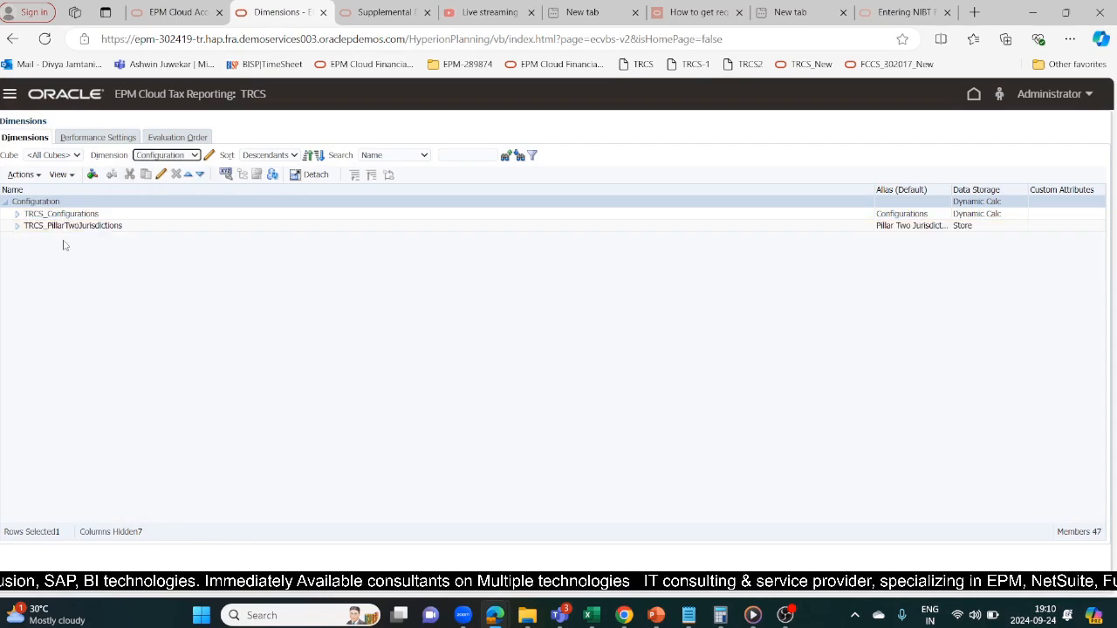
Expand TRCS_Configurations and copy the member name TRCS_No Configuration.
left_click(16, 214)
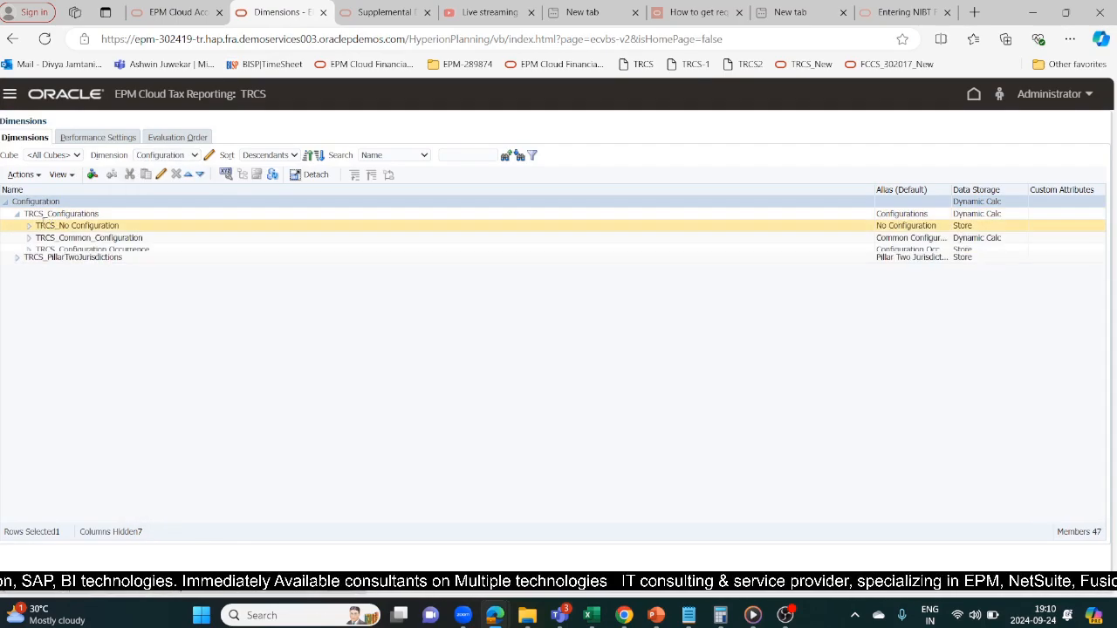
left_click(105, 225)
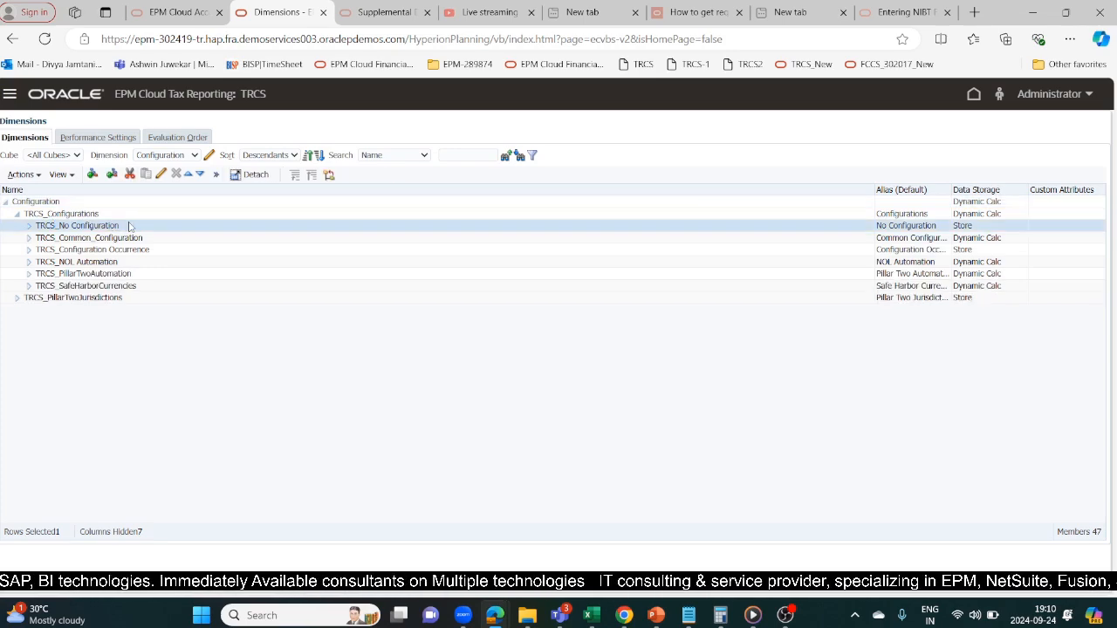
left_click_drag(129, 227, 34, 227)
key("ctrl+c")
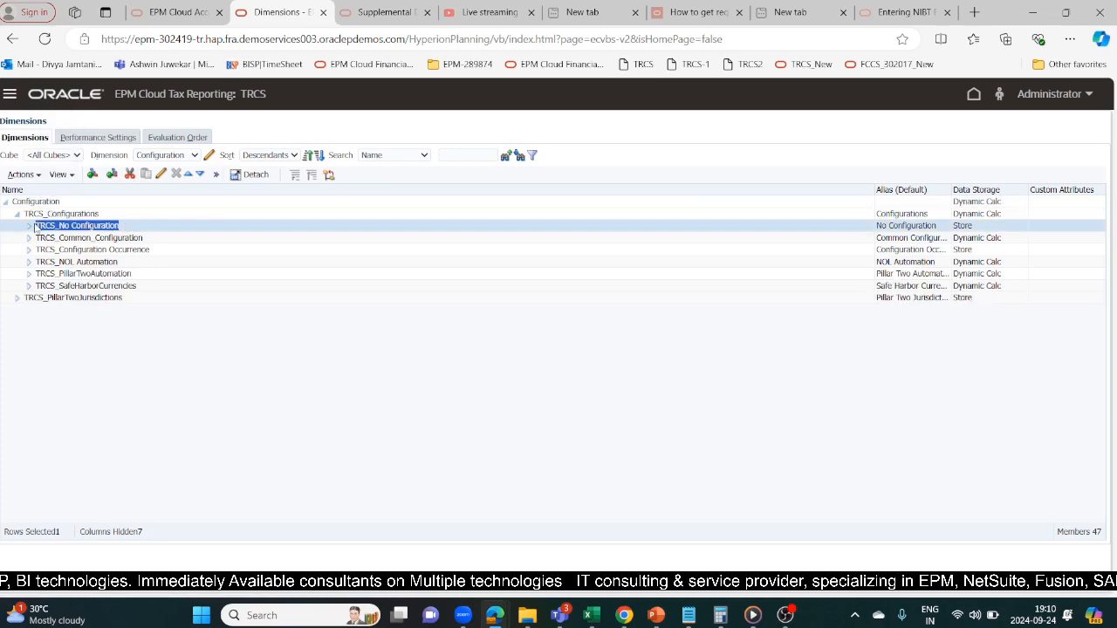
Back in Data Management, set the Configuration mapping's target value to TRCS_No Configuration and its rule name to C12, and save.
key("alt+Tab")
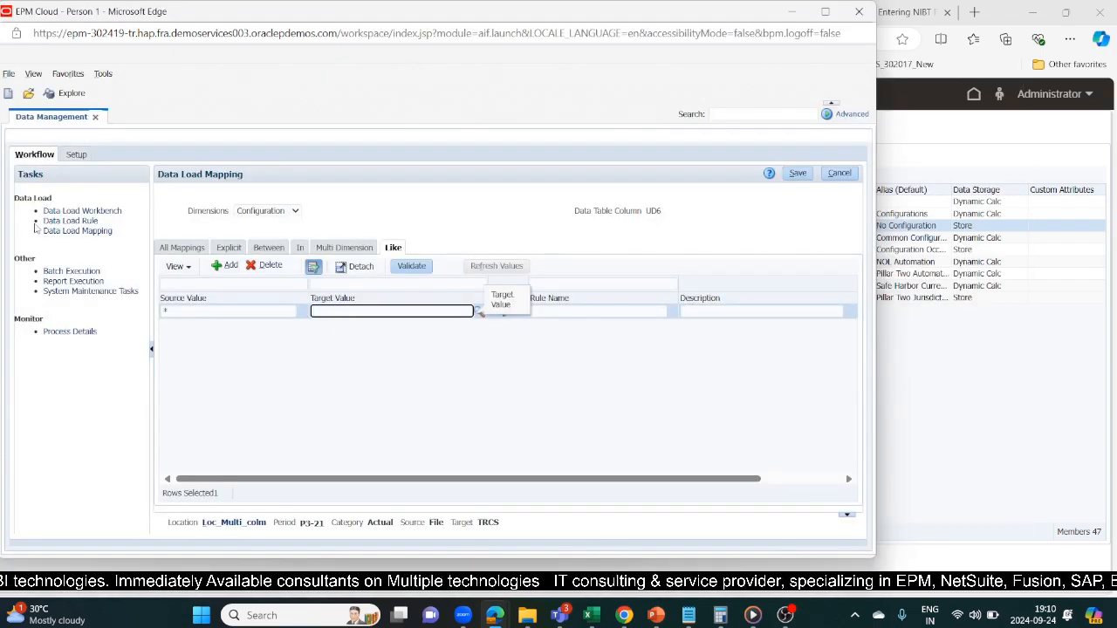
key("ctrl+v")
left_click(550, 311)
type("Ru")
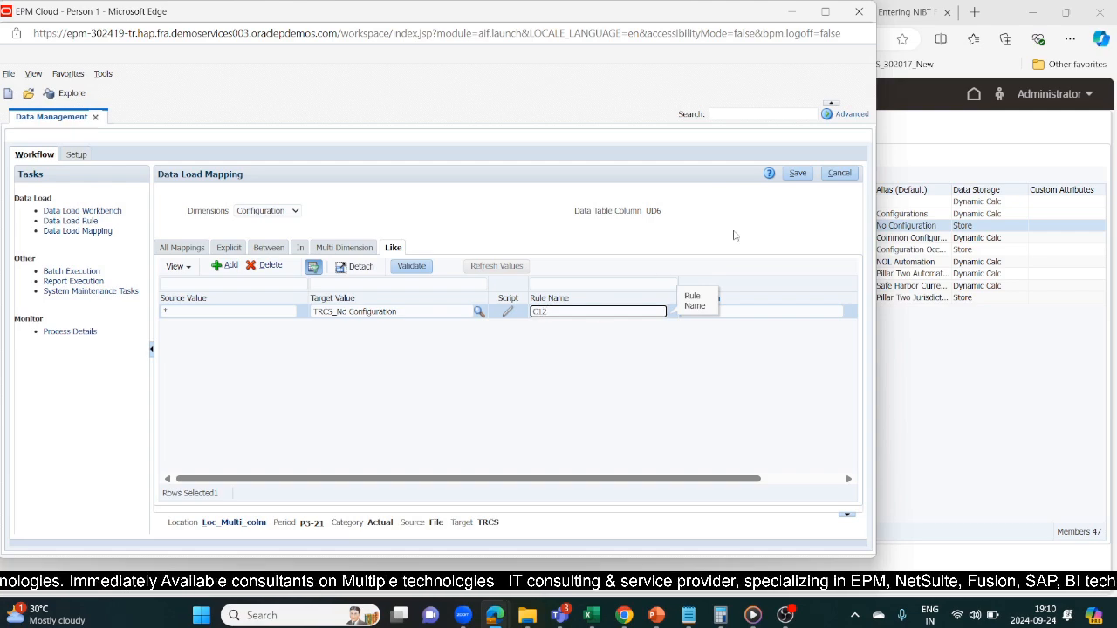
left_click(791, 175)
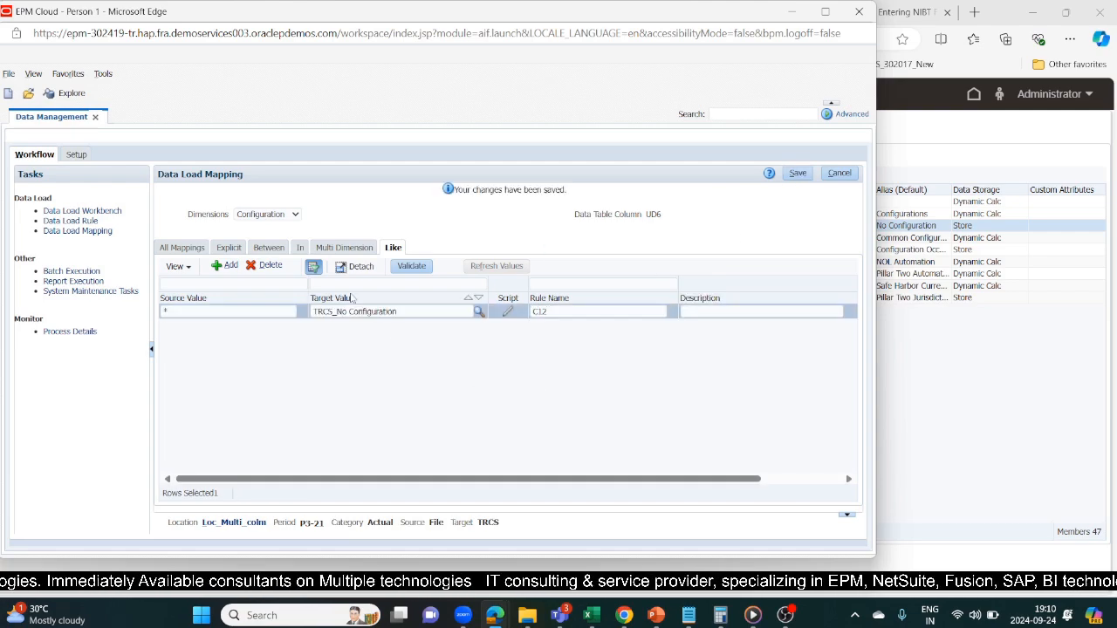
Add a Like mapping for the Entity dimension with source value *, target value * and rule name E1, and save.
left_click(266, 216)
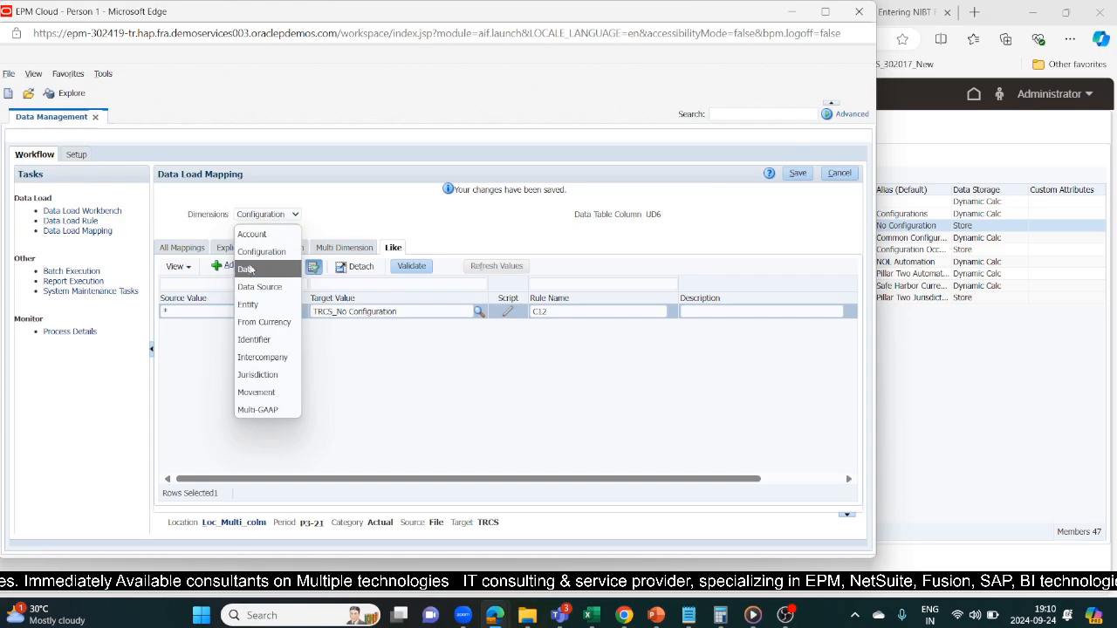
left_click(252, 286)
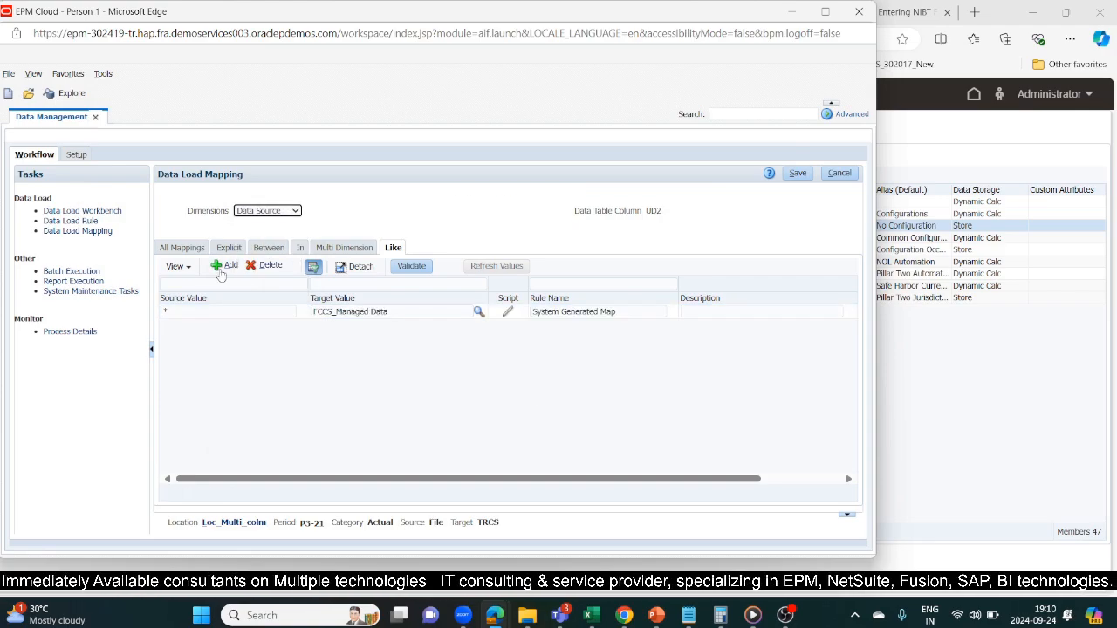
left_click(296, 215)
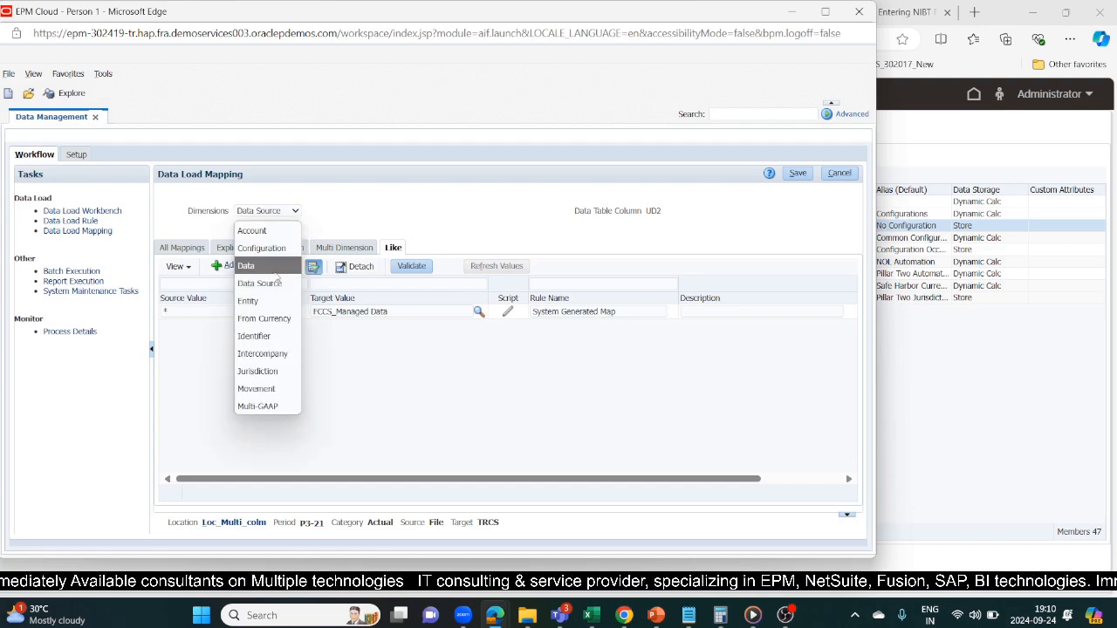
left_click(252, 297)
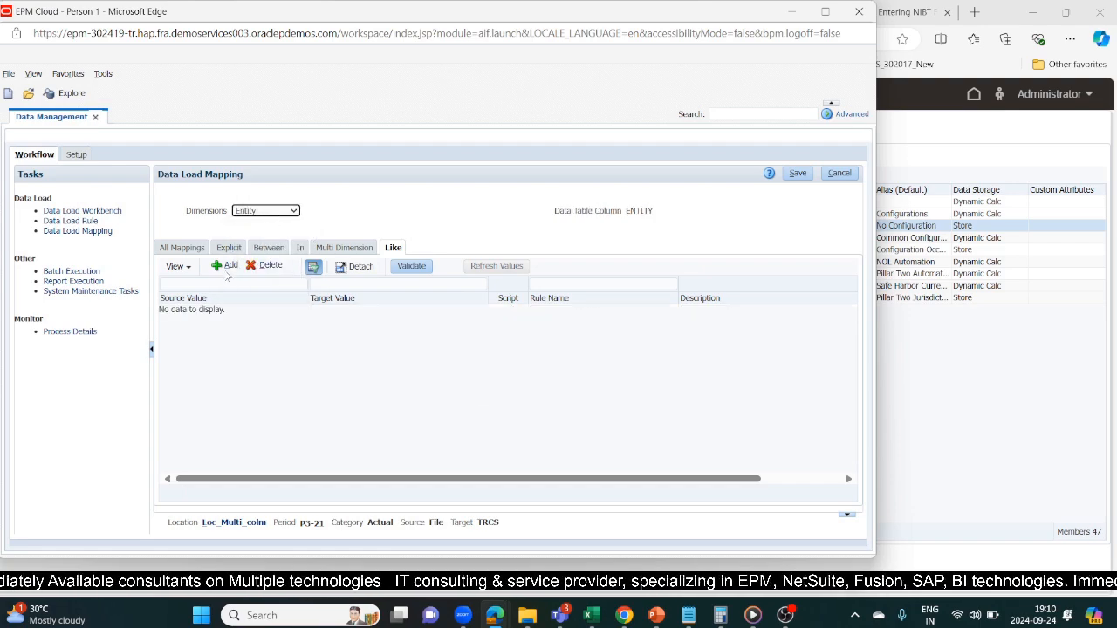
left_click(225, 267)
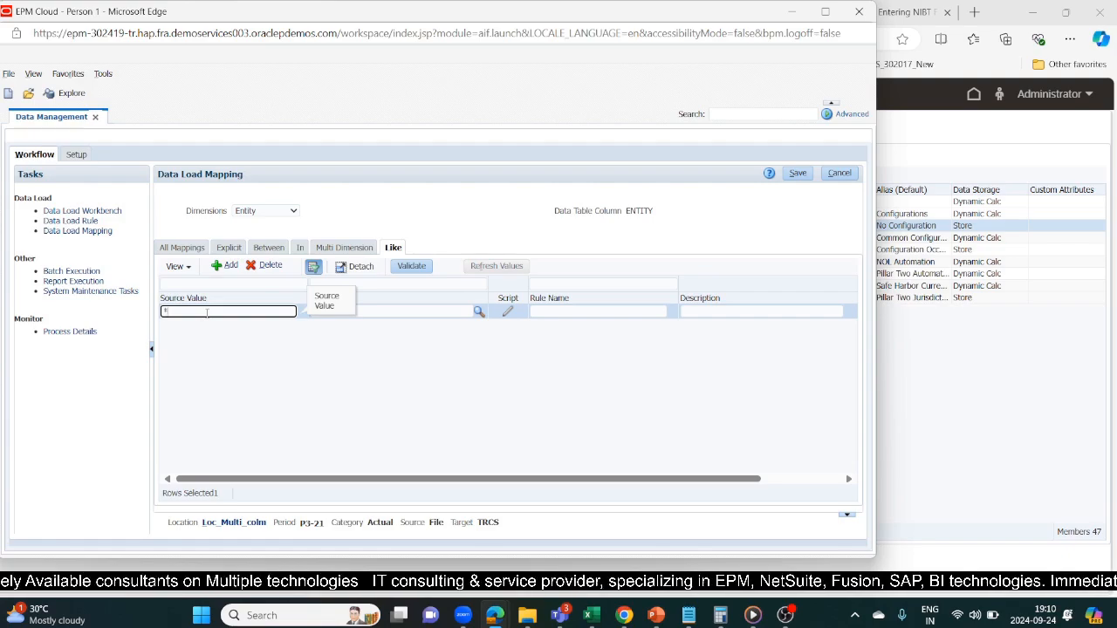
type("*")
key("Tab")
type("*")
key("Tab")
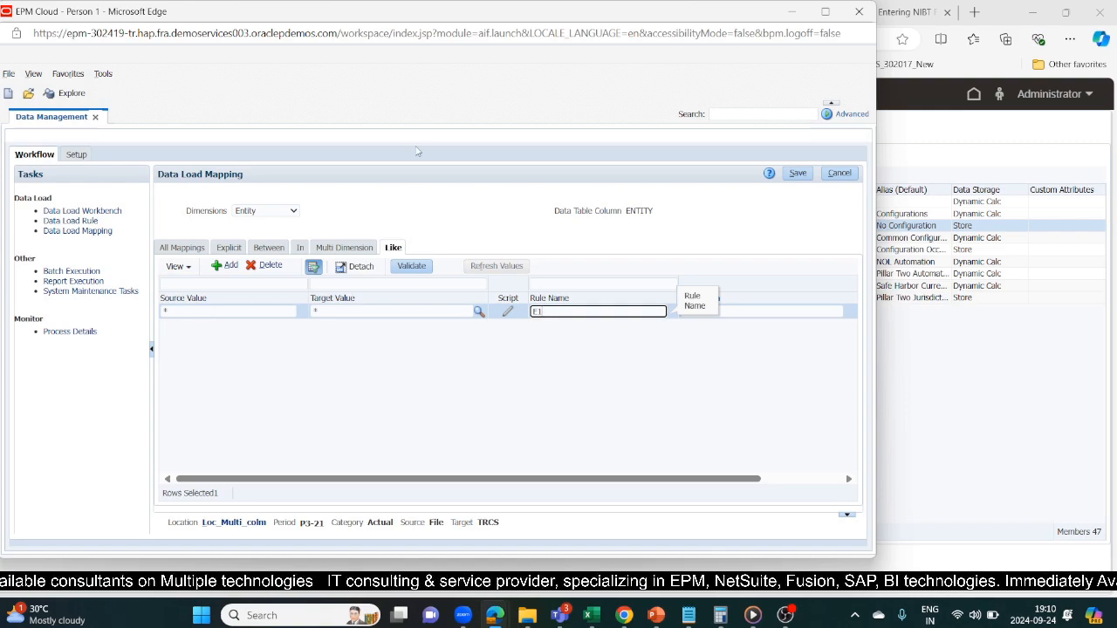
left_click(798, 174)
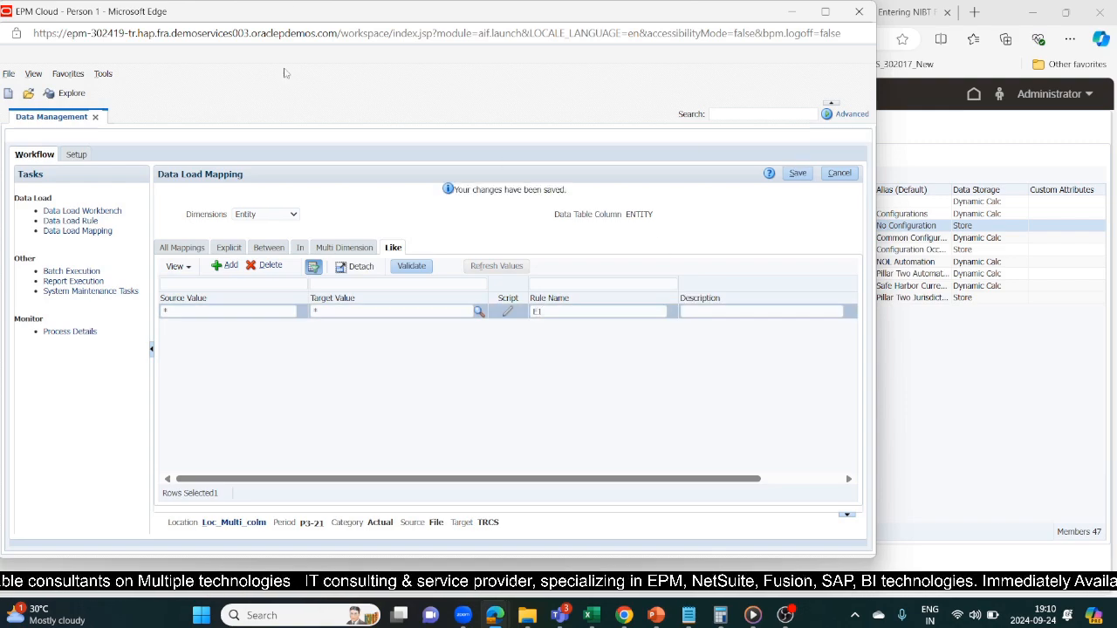
Add a Like mapping row for the From Currency dimension with source value *.
left_click(256, 217)
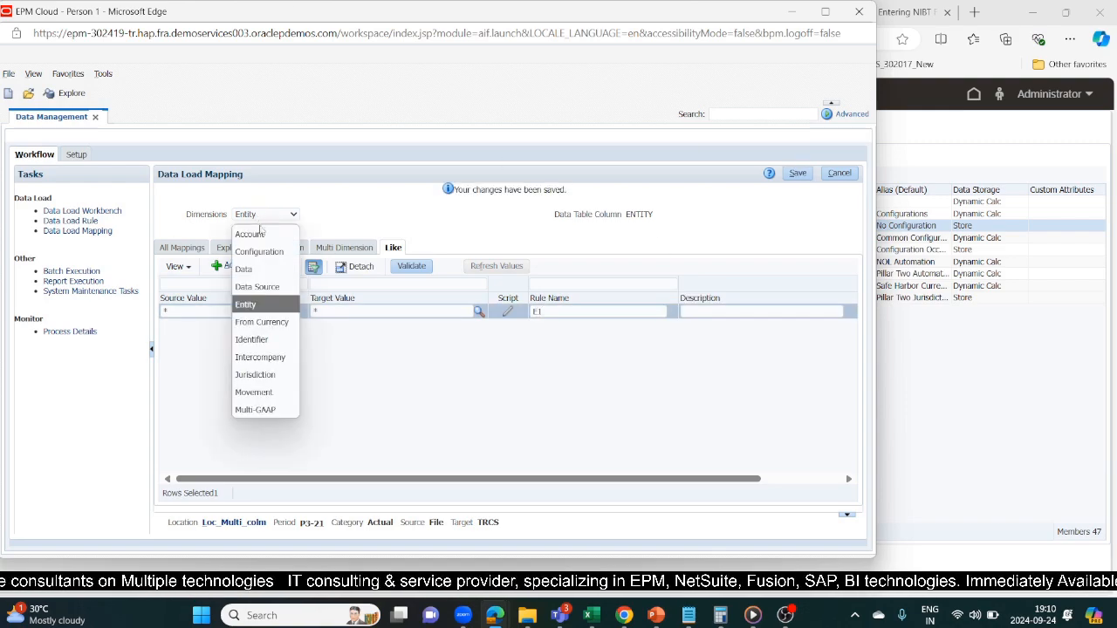
left_click(251, 318)
left_click(226, 265)
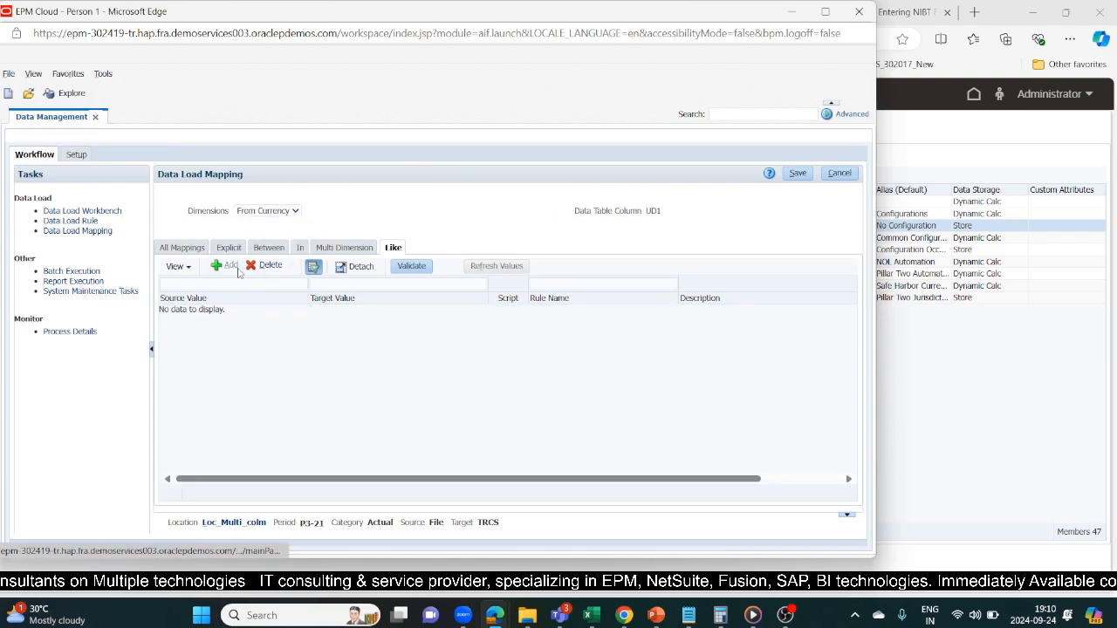
left_click(221, 311)
type("*")
key("Tab")
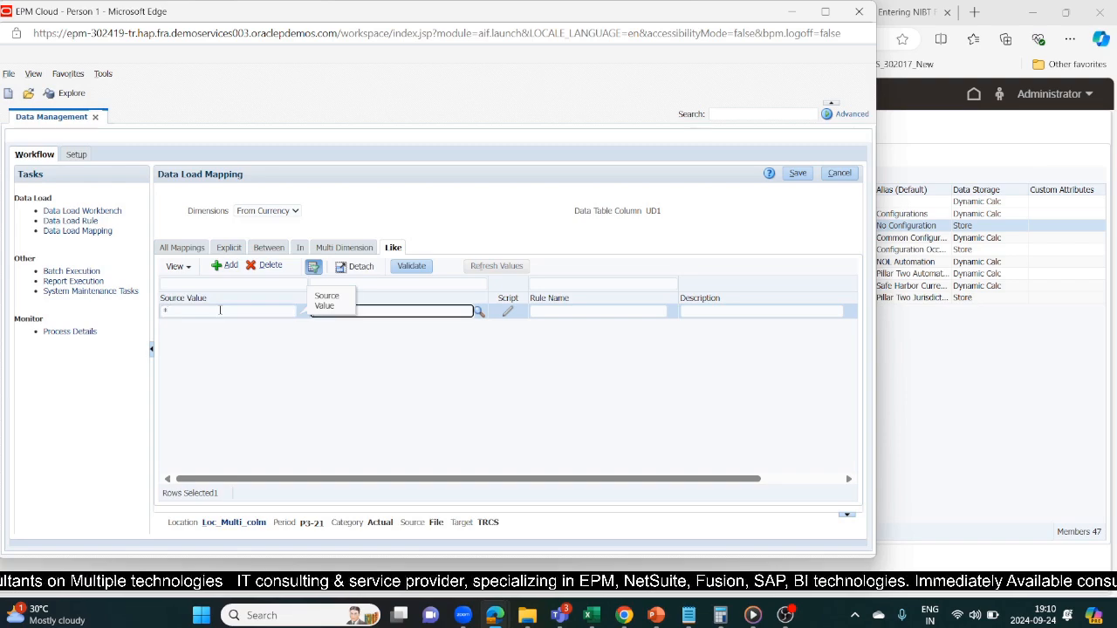
Switch to the EPM Cloud Tax Reporting window and, in the Currency dimension, copy the member name USD_Reporting under Reporting Currencies.
key("alt+Tab")
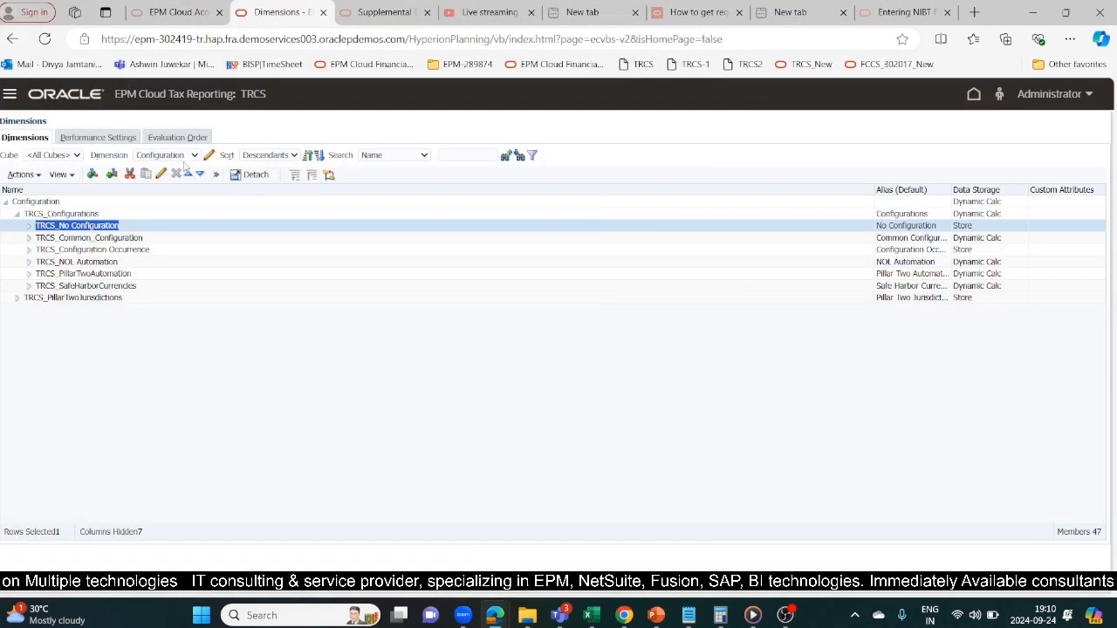
left_click(193, 155)
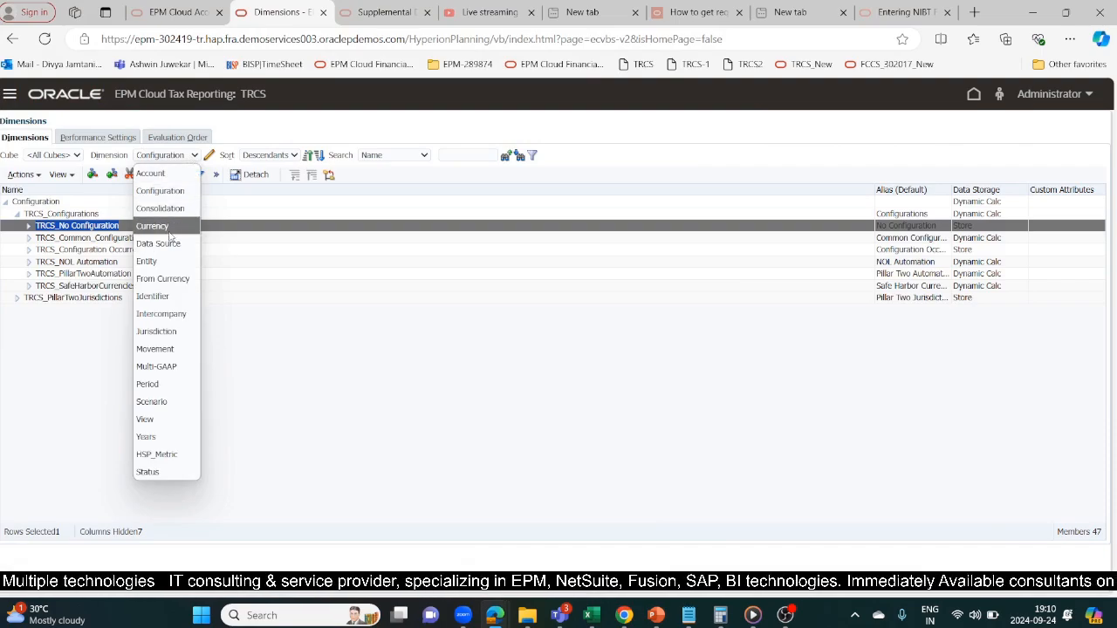
left_click(164, 227)
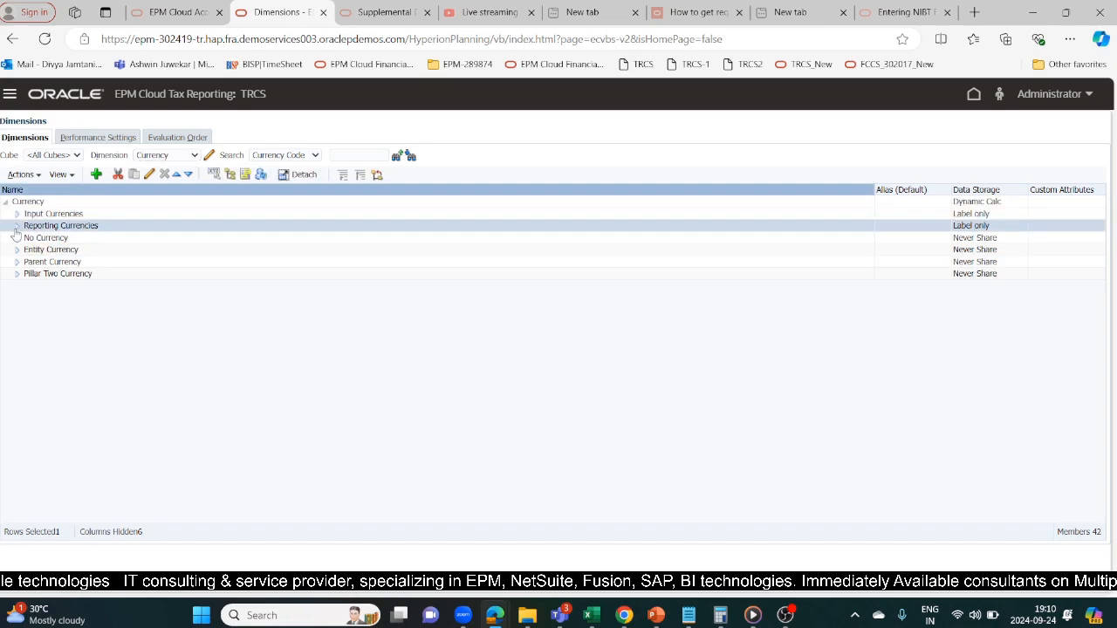
left_click(16, 226)
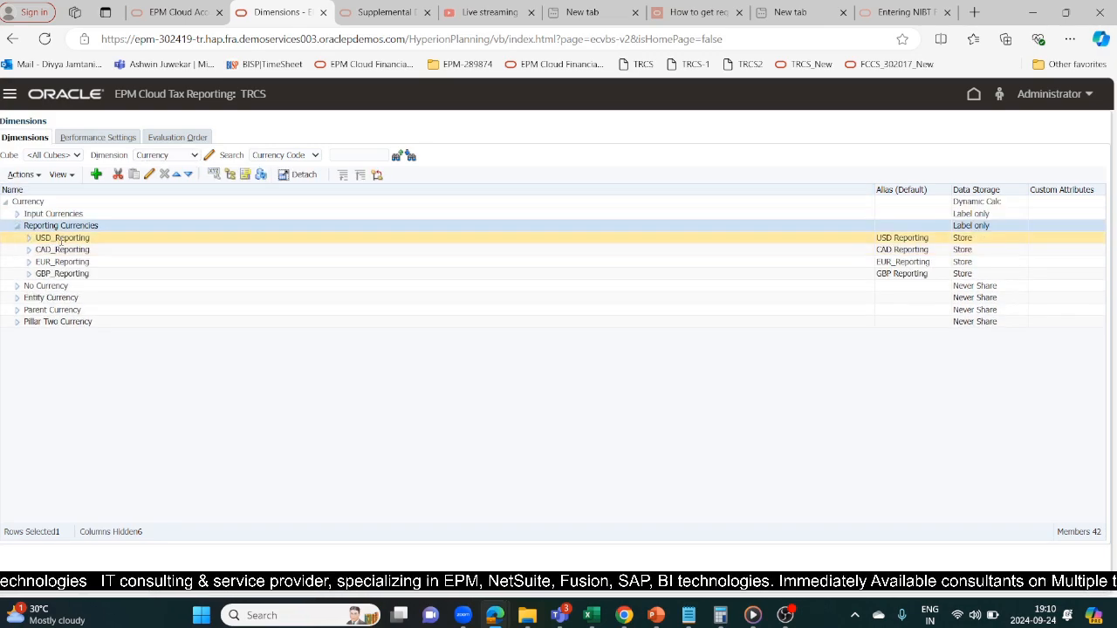
left_click(61, 238)
left_click_drag(96, 240, 52, 237)
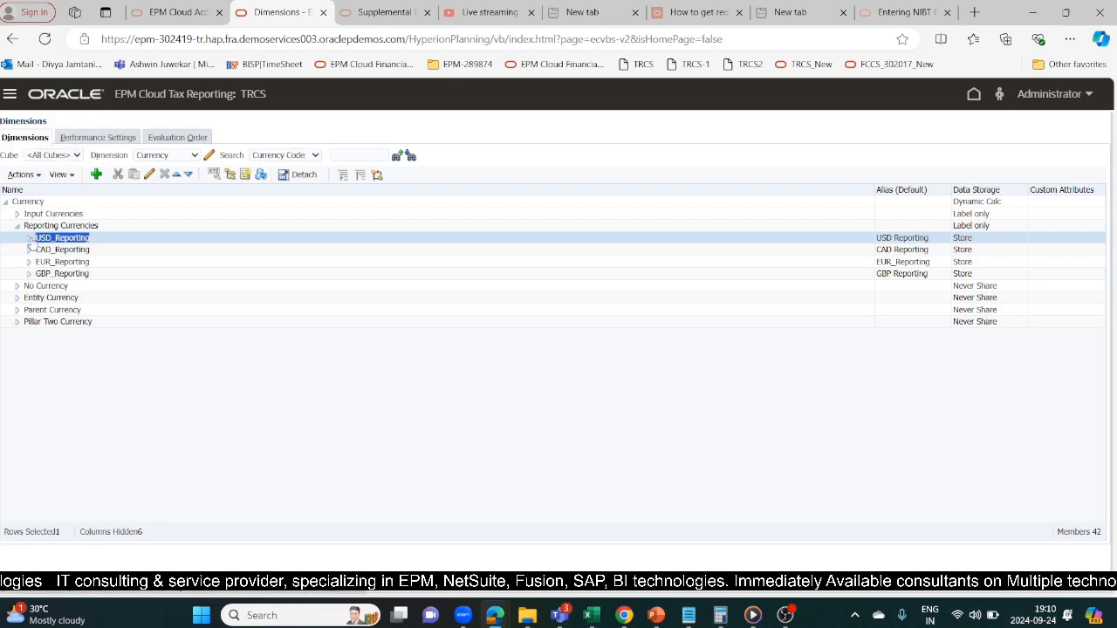
Back in Data Management, set the From Currency mapping's target value to USD_Reporting and its rule name to C212, and save.
key("alt+Tab")
type("USD_Reporting")
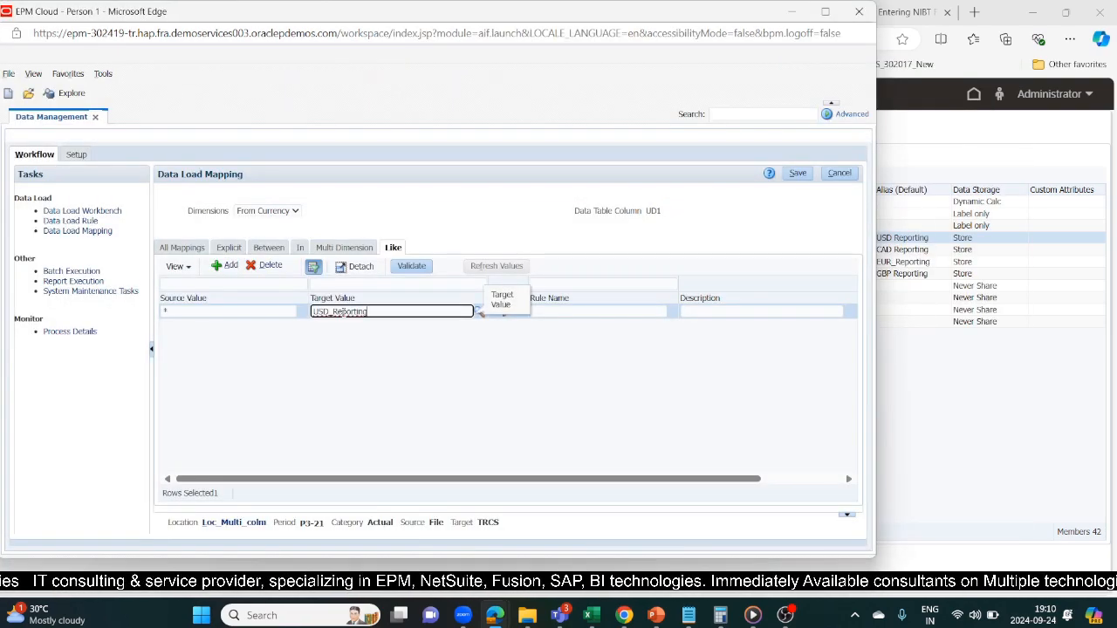
left_click(586, 310)
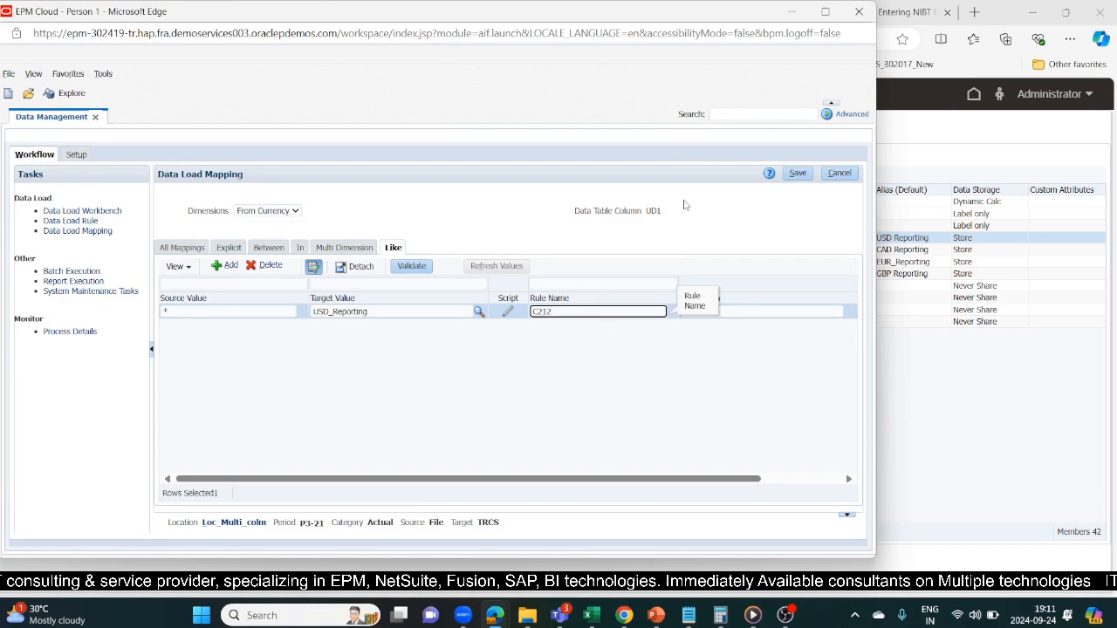
left_click(806, 172)
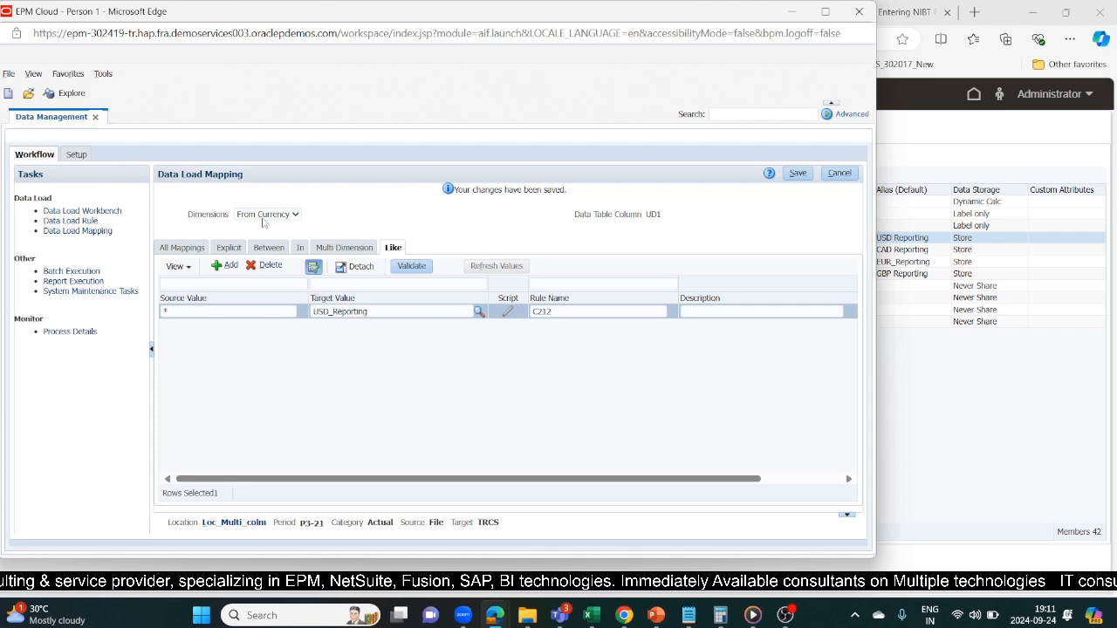
Add a Like mapping row for the Identifier dimension with source value *.
left_click(265, 216)
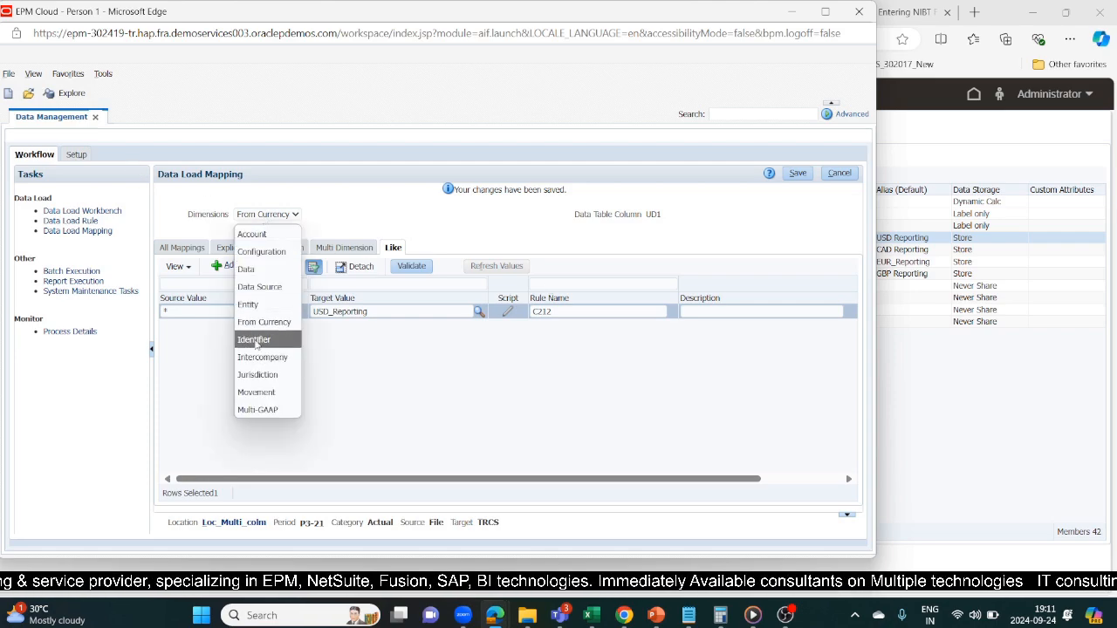
left_click(254, 340)
left_click(219, 265)
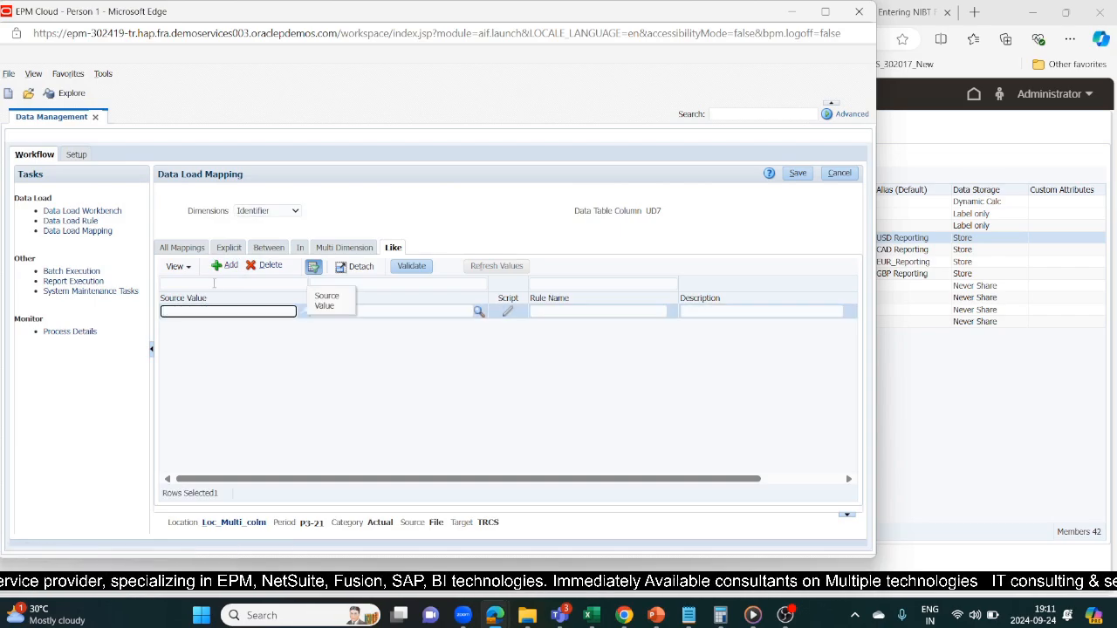
type("*")
key("Tab")
Switch to the EPM Cloud Tax Reporting window and, in the Identifier dimension, copy the member name TRCS_No Identifier under TRCS_Identifier.
key("alt+Tab")
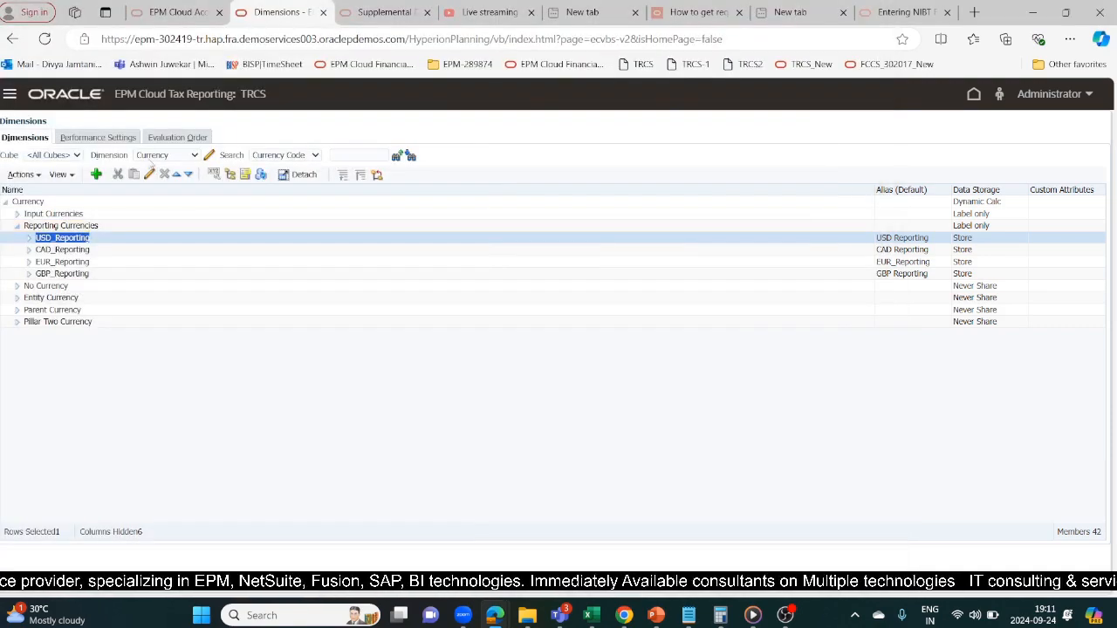
left_click(164, 156)
left_click(154, 297)
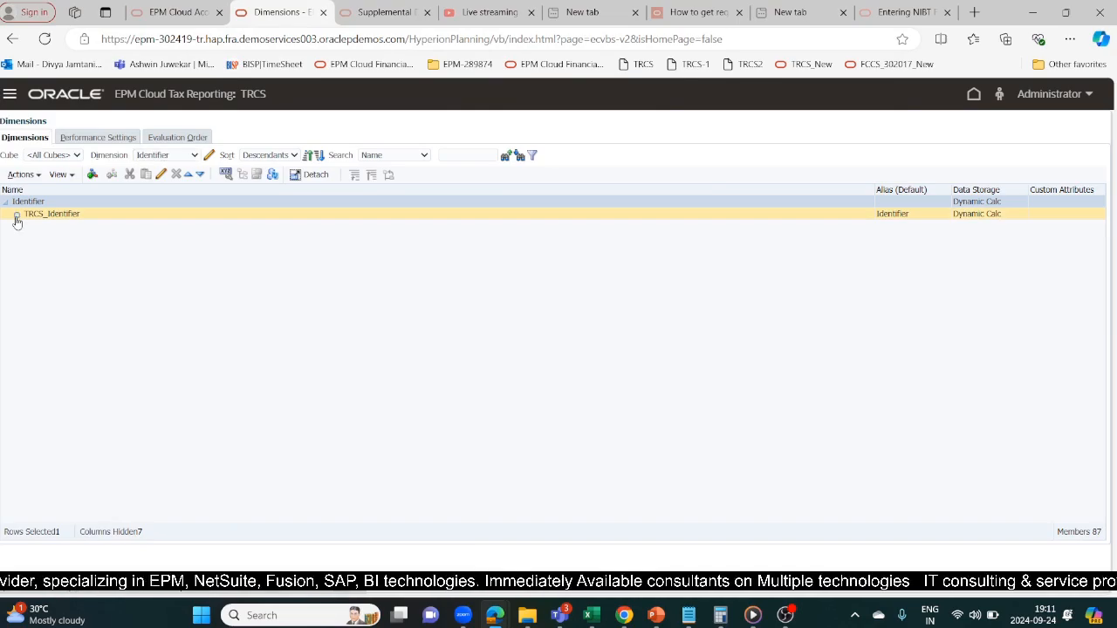
left_click(17, 215)
left_click(110, 225)
left_click_drag(106, 227, 35, 226)
key("ctrl+c")
Back in Data Management, set the Identifier mapping's target value to TRCS_No Identifier and its rule name to I879, and save.
key("alt+Tab")
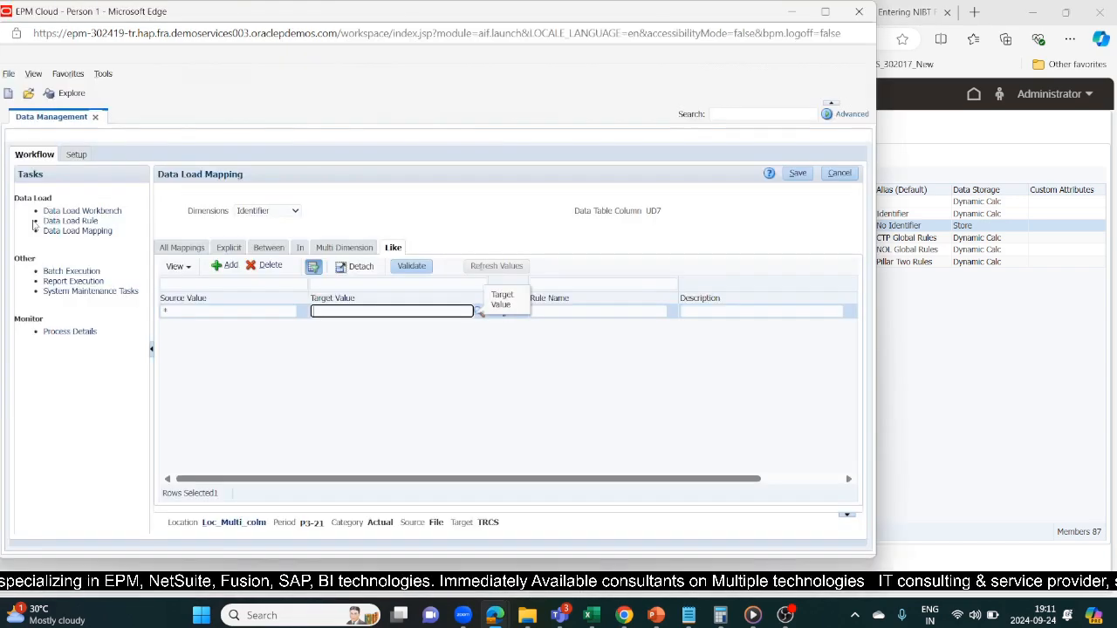
key("ctrl+v")
left_click(567, 313)
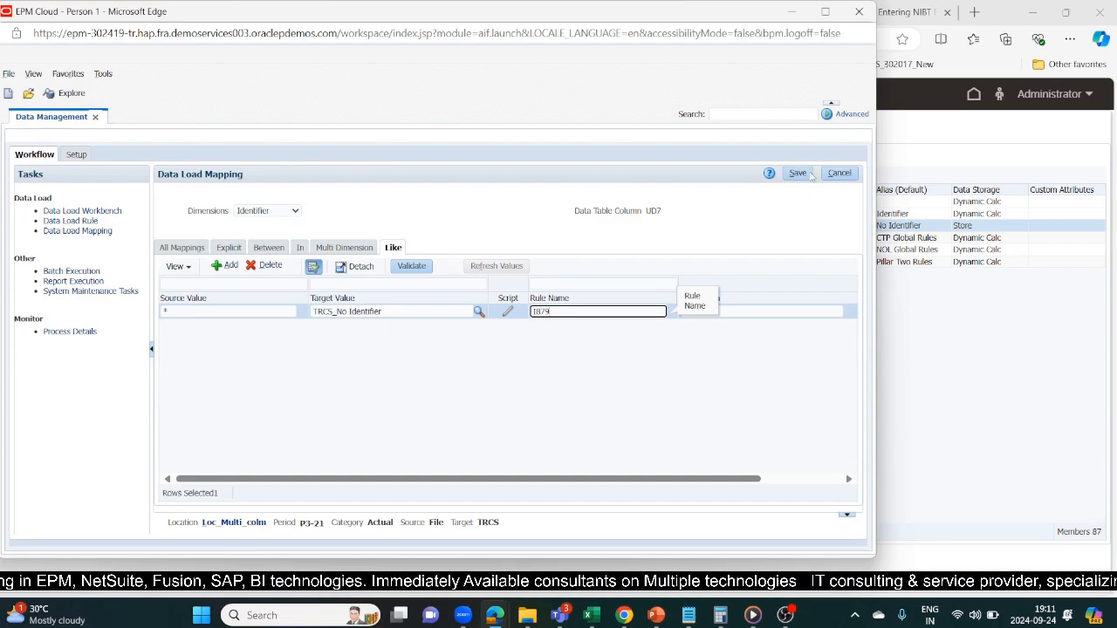
left_click(800, 174)
Add a Like mapping row for the Intercompany dimension with source value *.
left_click(282, 214)
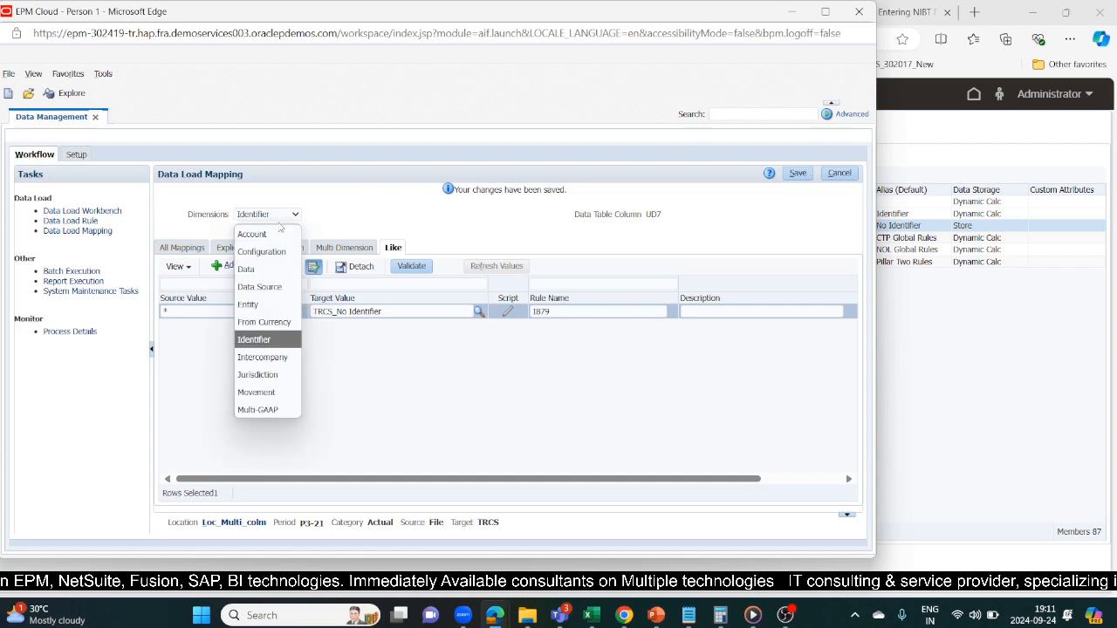
left_click(261, 374)
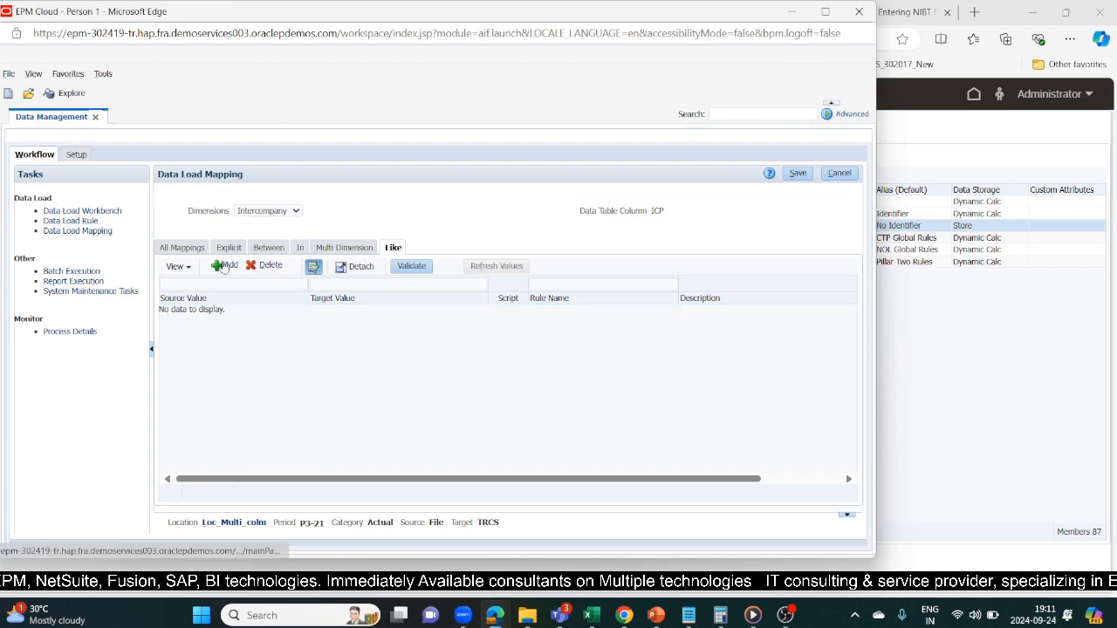
left_click(224, 266)
left_click(252, 312)
type("*")
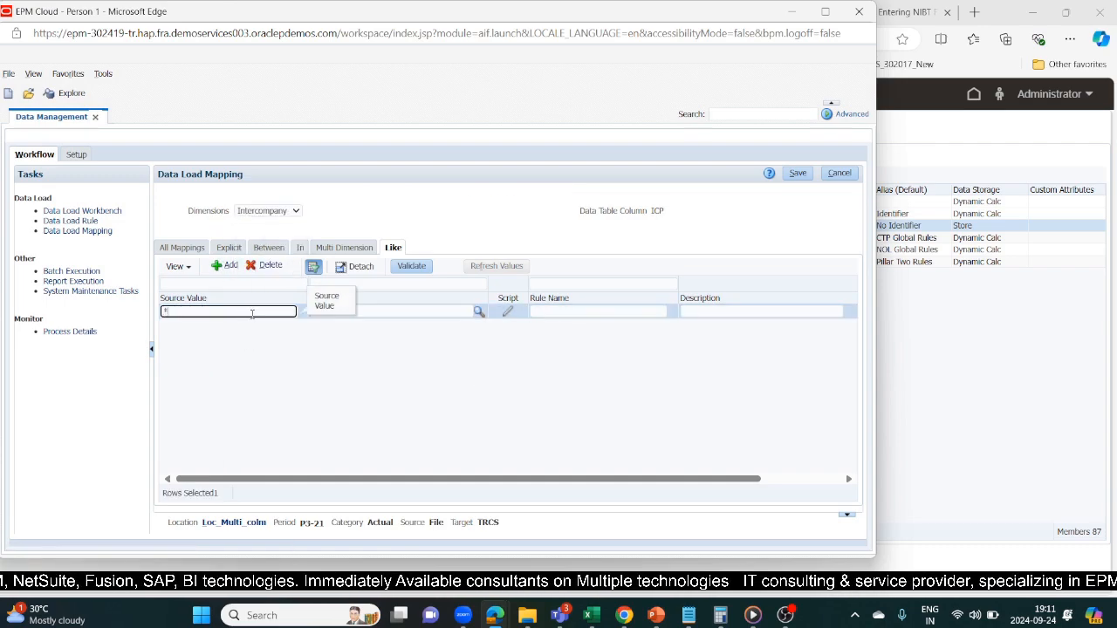
key("Tab")
Switch to the EPM Cloud Tax Reporting window and, in the Intercompany dimension, copy the member name FCCS_No Intercompany under FCCS_Intercompany Top.
key("alt+Tab")
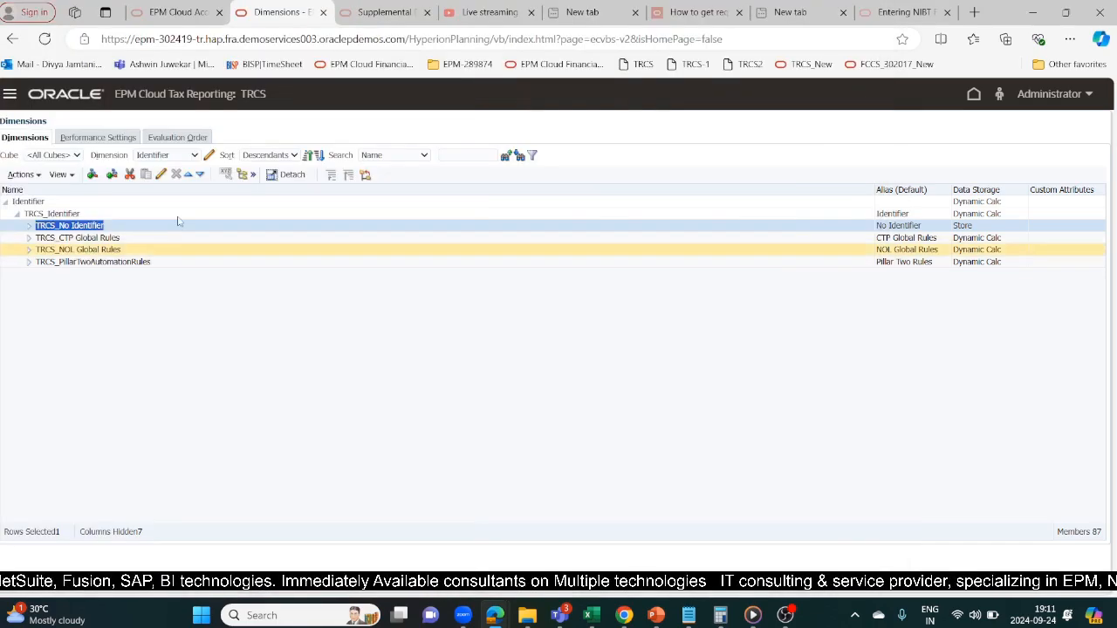
left_click(161, 156)
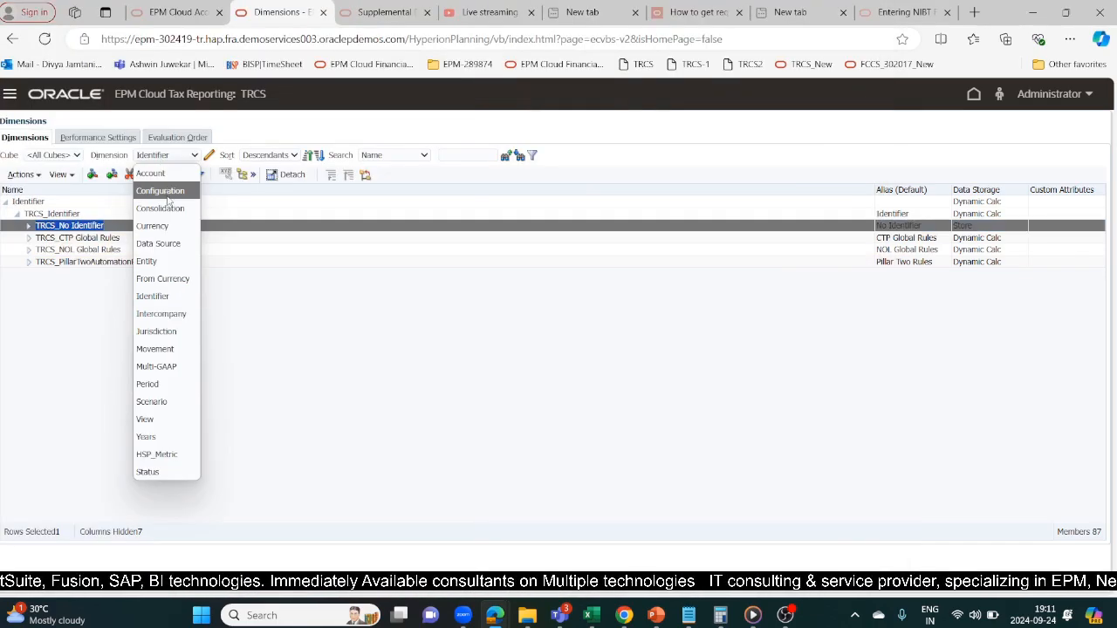
left_click(161, 313)
left_click(16, 216)
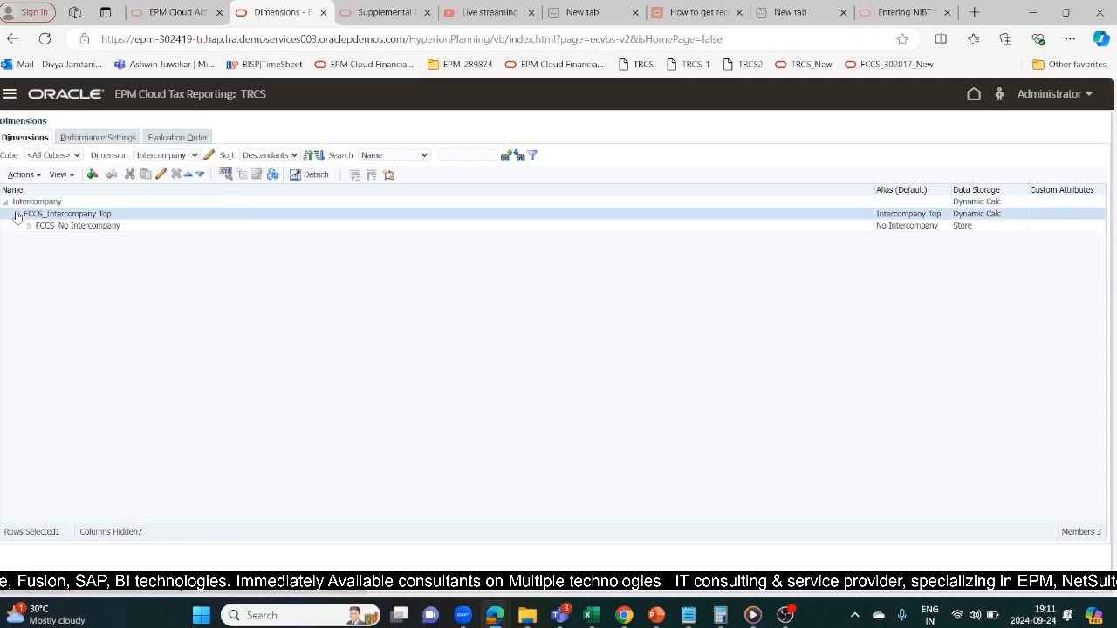
left_click(123, 226)
left_click_drag(121, 227, 36, 226)
key("ctrl+c")
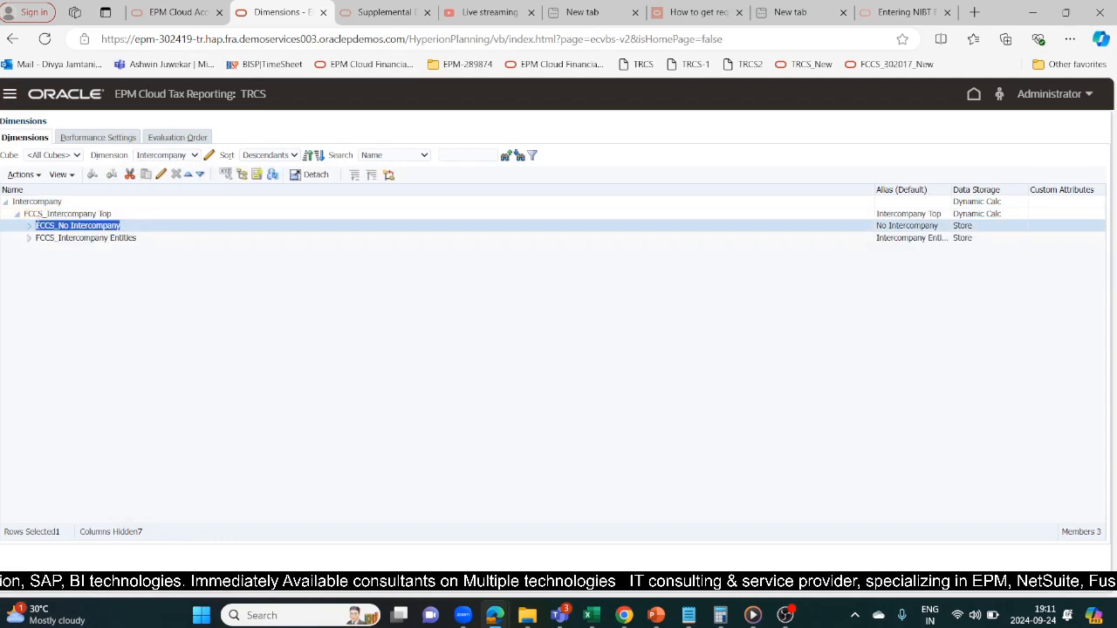
Back in Data Management, set the Intercompany mapping's target value to FCCS_No Intercompany and its rule name to I759, and save.
key("alt+Tab")
key("ctrl+v")
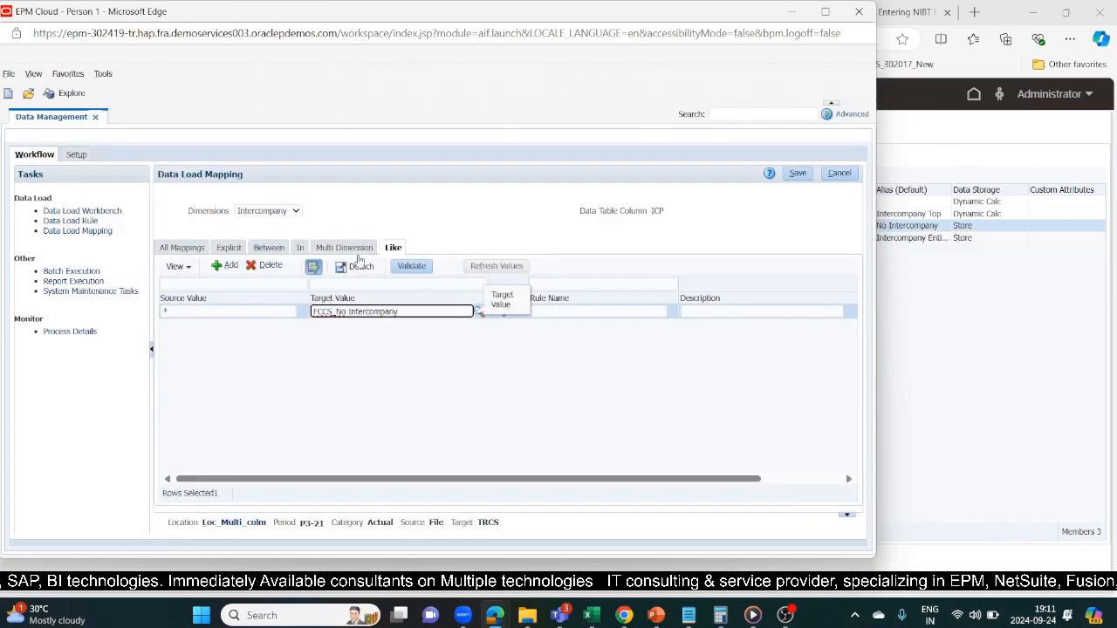
left_click(606, 311)
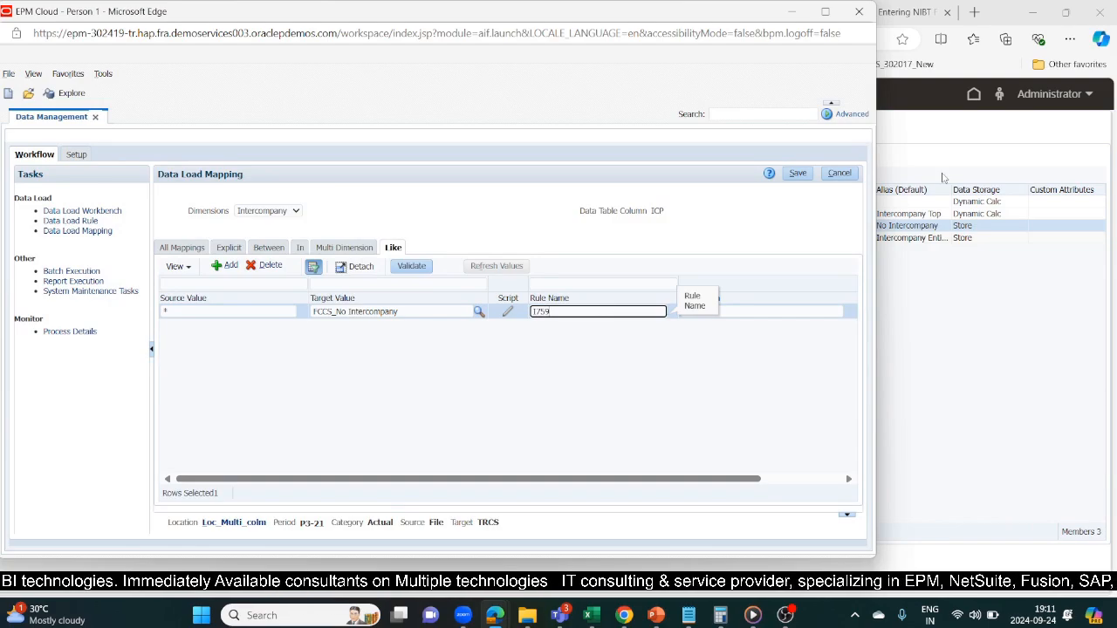
left_click(796, 175)
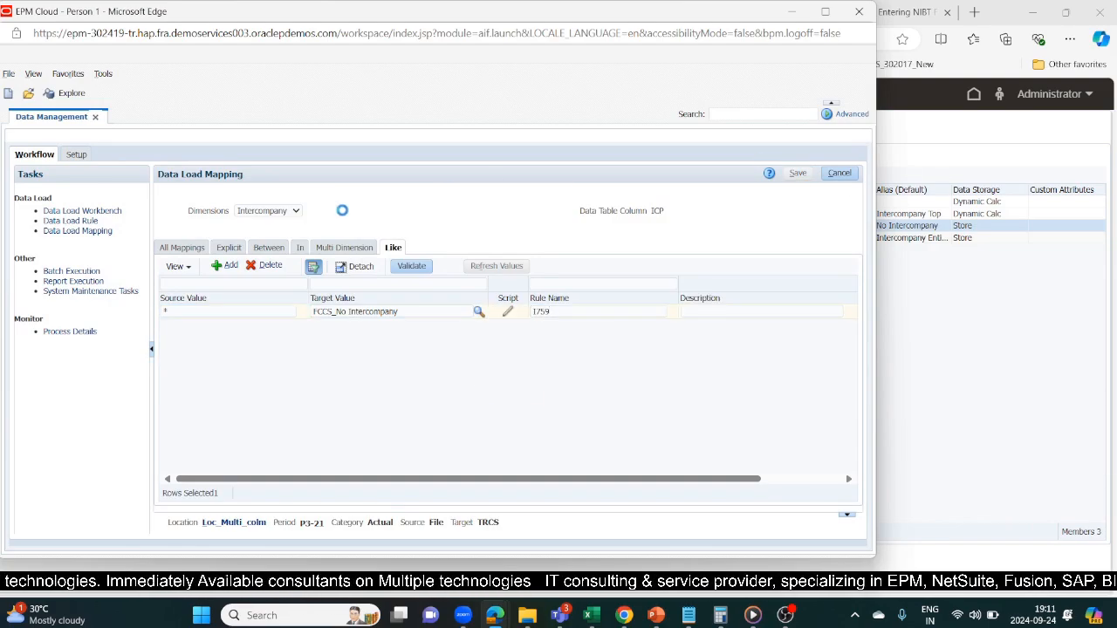
Review the Like mappings of the Jurisdiction, Movement and Multi-GAAP dimensions, and save the data load mapping.
left_click(296, 216)
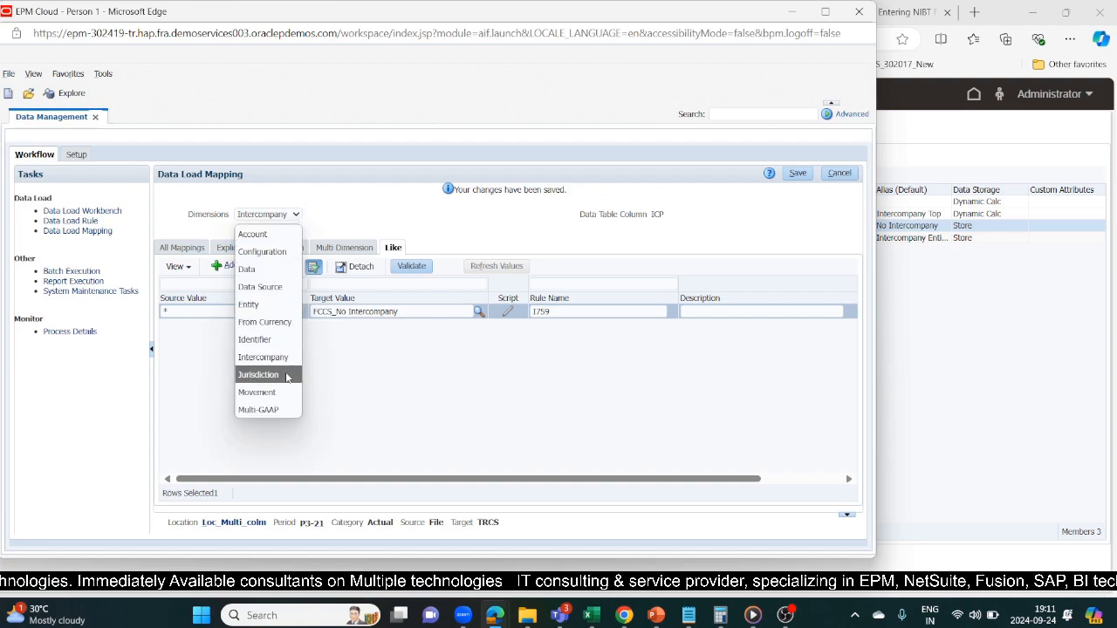
left_click(286, 377)
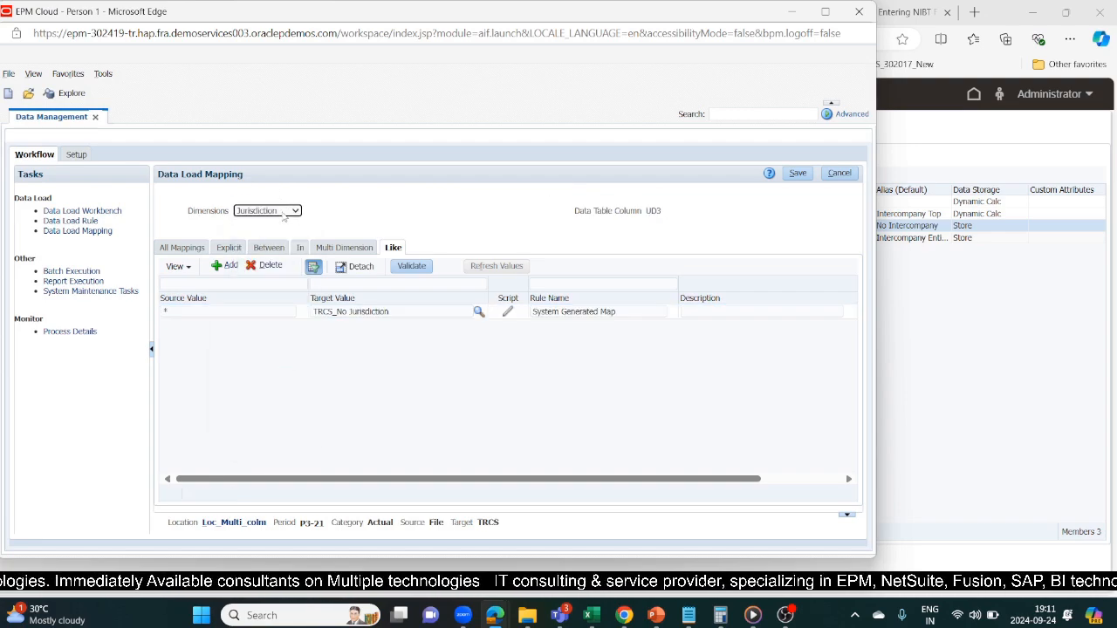
left_click(285, 213)
left_click(262, 387)
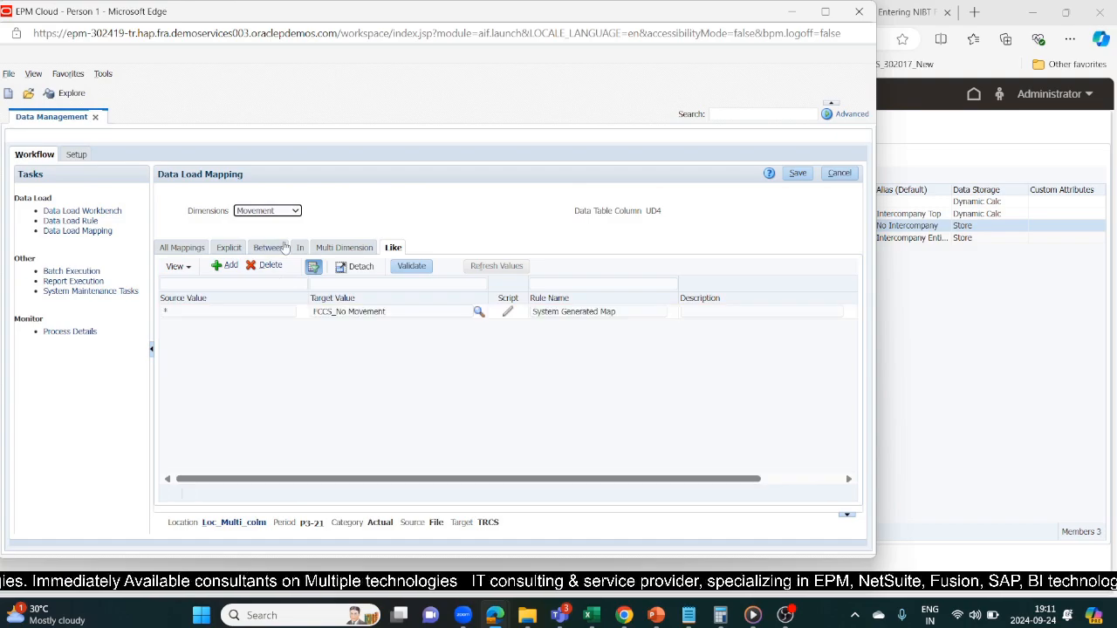
left_click(291, 212)
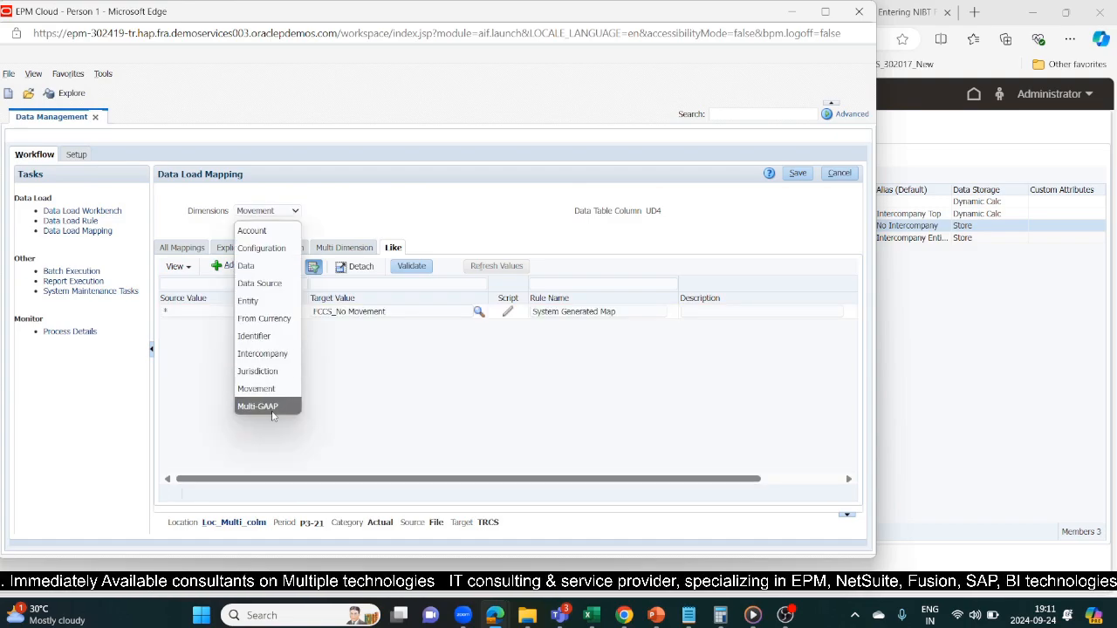
left_click(281, 406)
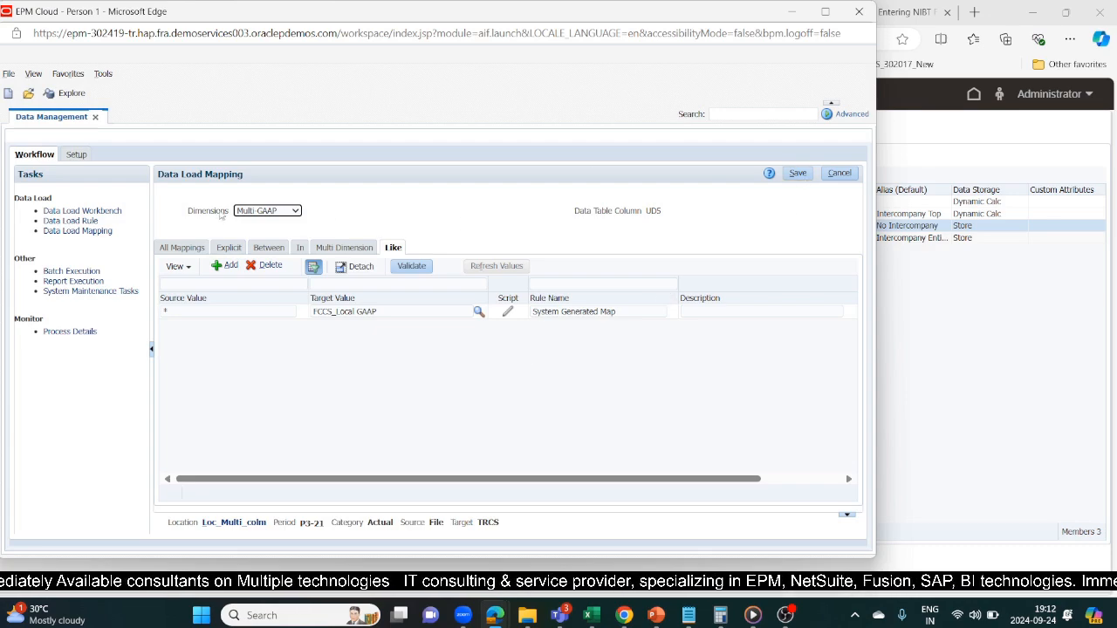
left_click(794, 175)
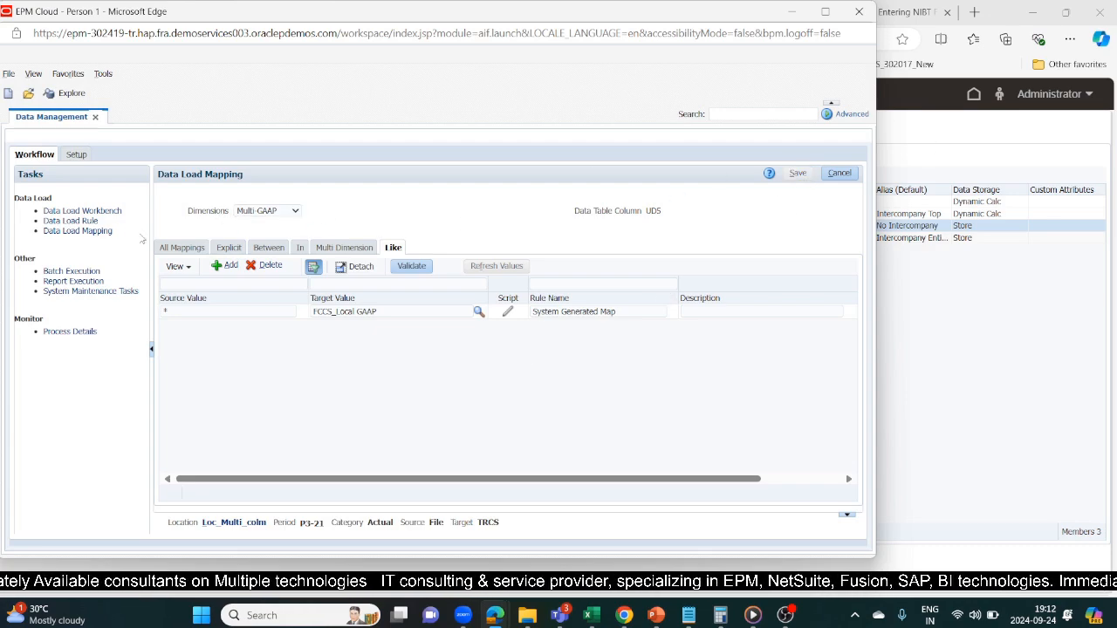
Create a data load rule named DLR_Multi_Colm with import format IMF_Multi_colm_data, and save it.
left_click(63, 222)
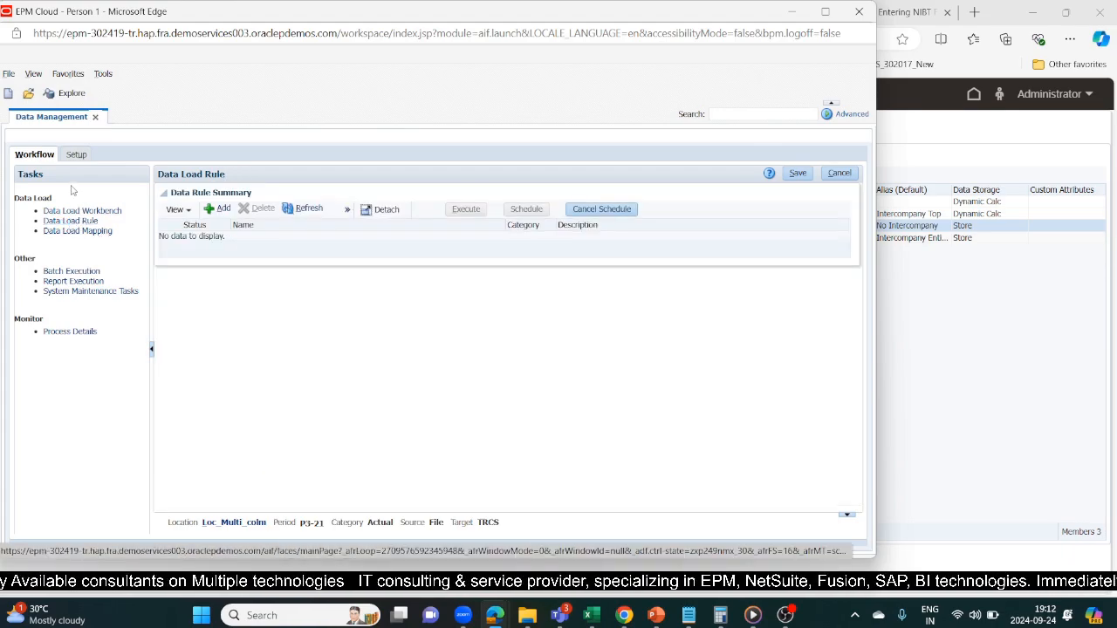
left_click(218, 209)
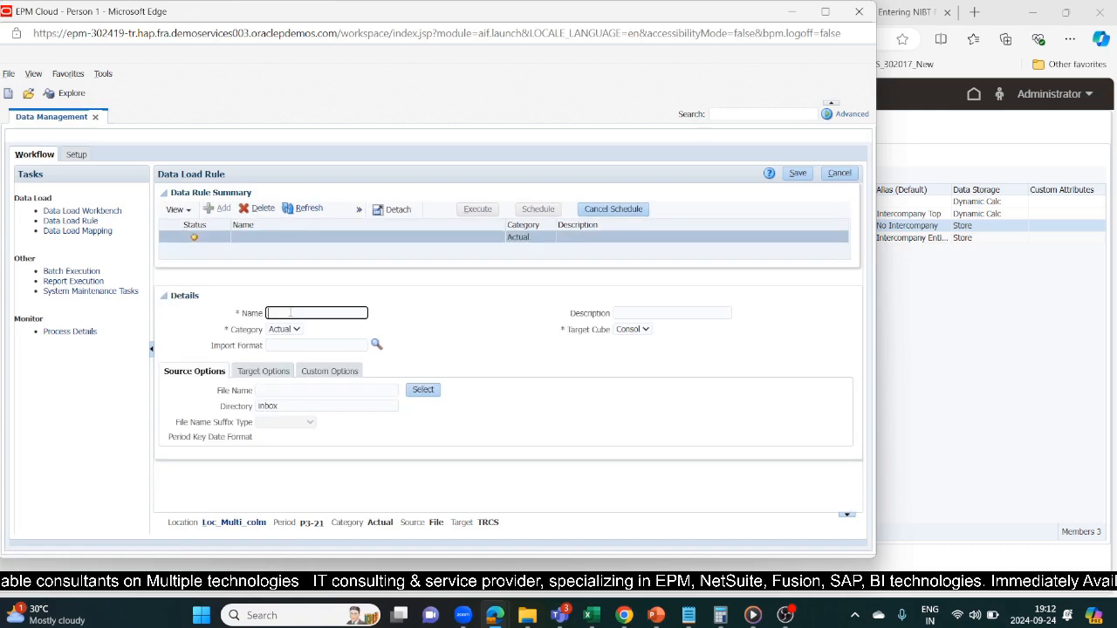
left_click(291, 312)
type("DLT")
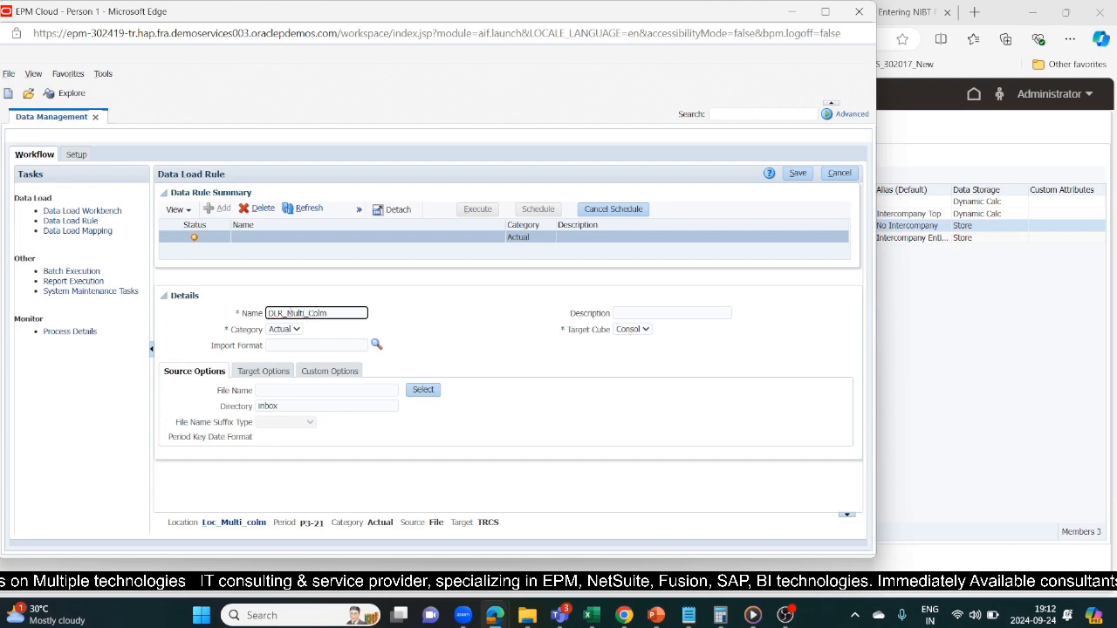
left_click(376, 342)
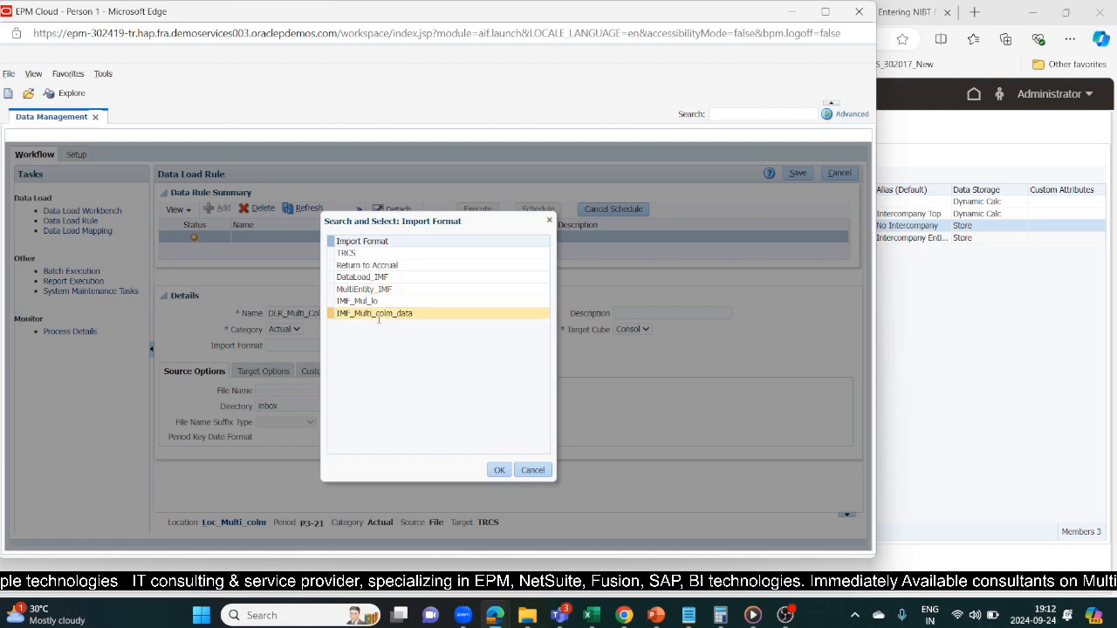
left_click(387, 313)
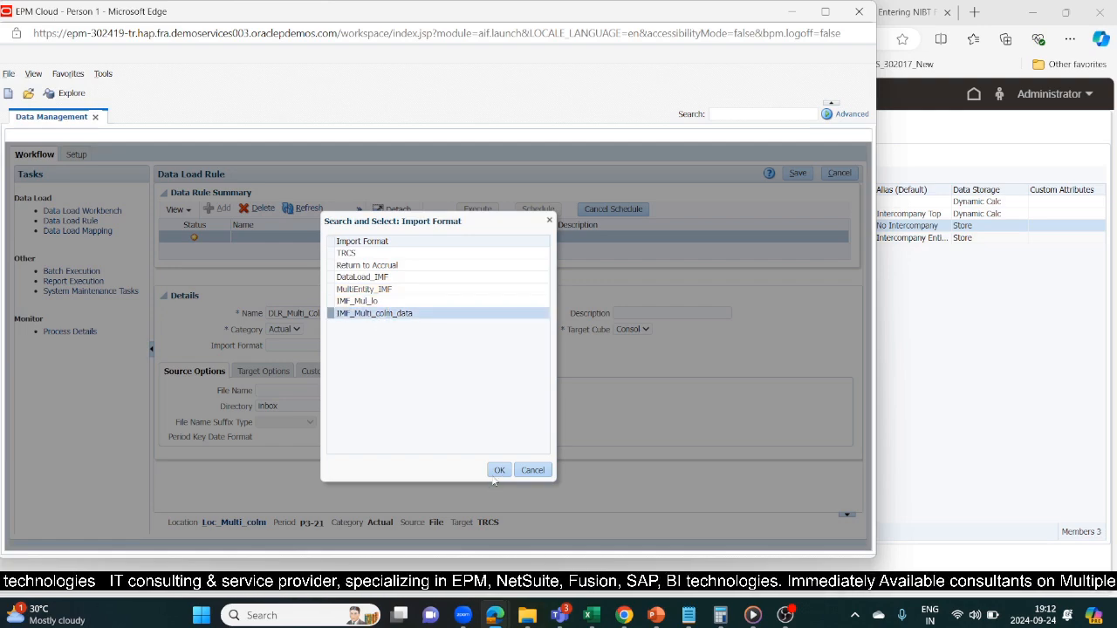
left_click(496, 475)
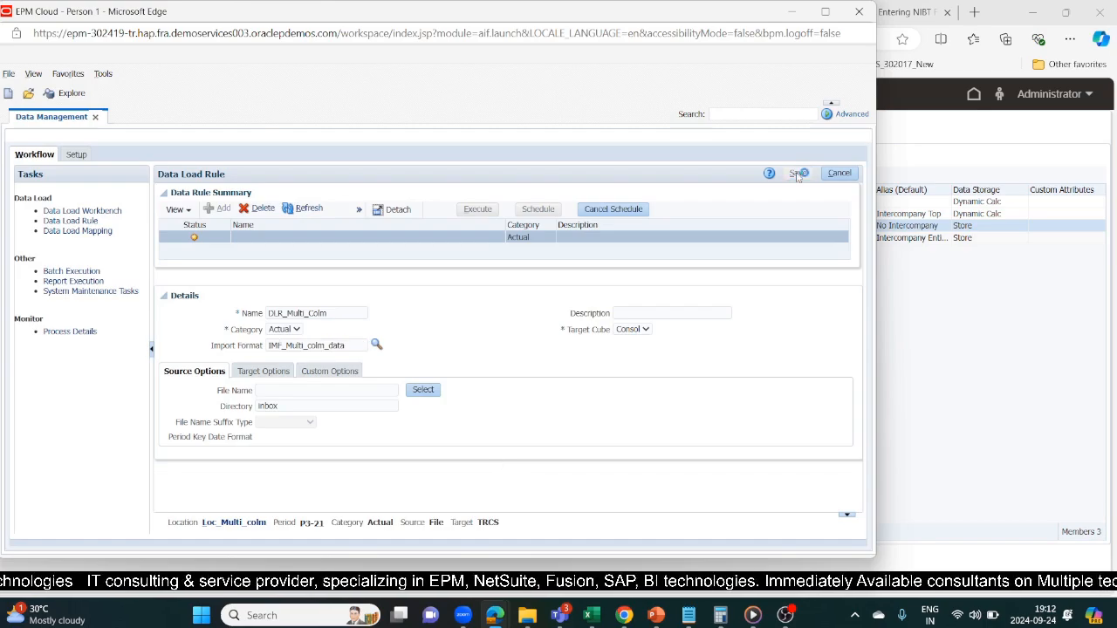
left_click(798, 173)
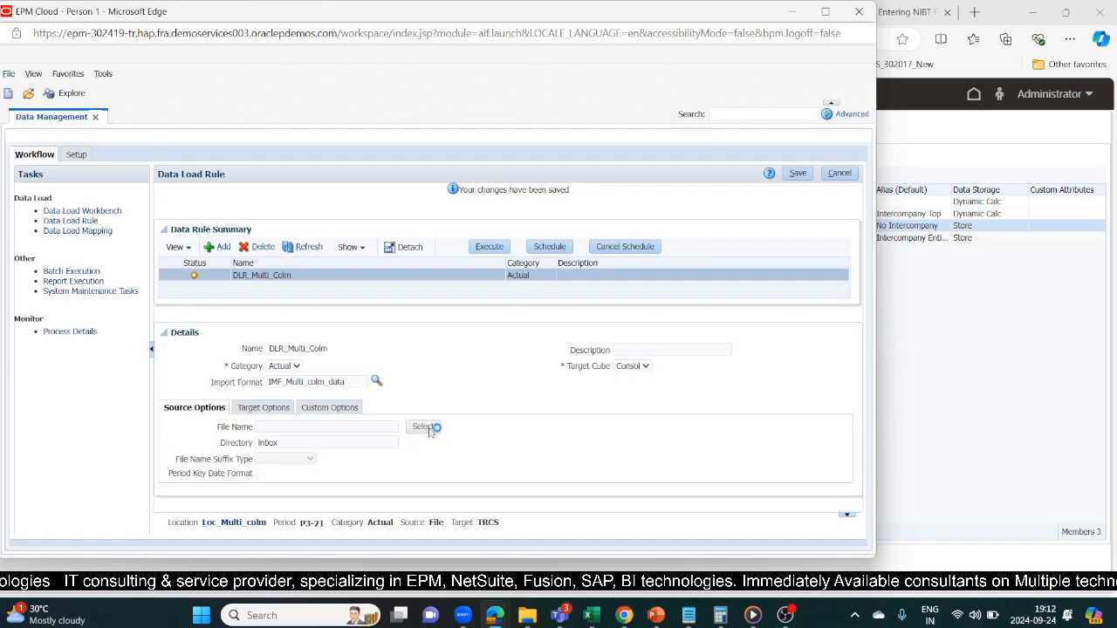
Set Multi Column Data-TRCS1.csv as the source file of the DLR_Multi_Colm rule and save.
left_click(424, 428)
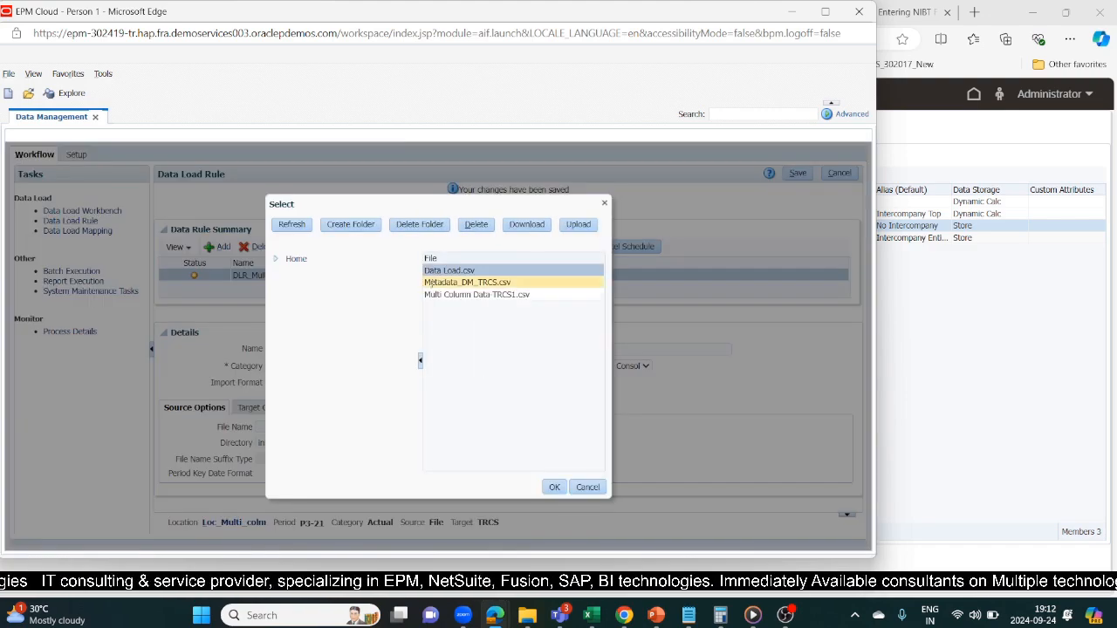
left_click(469, 296)
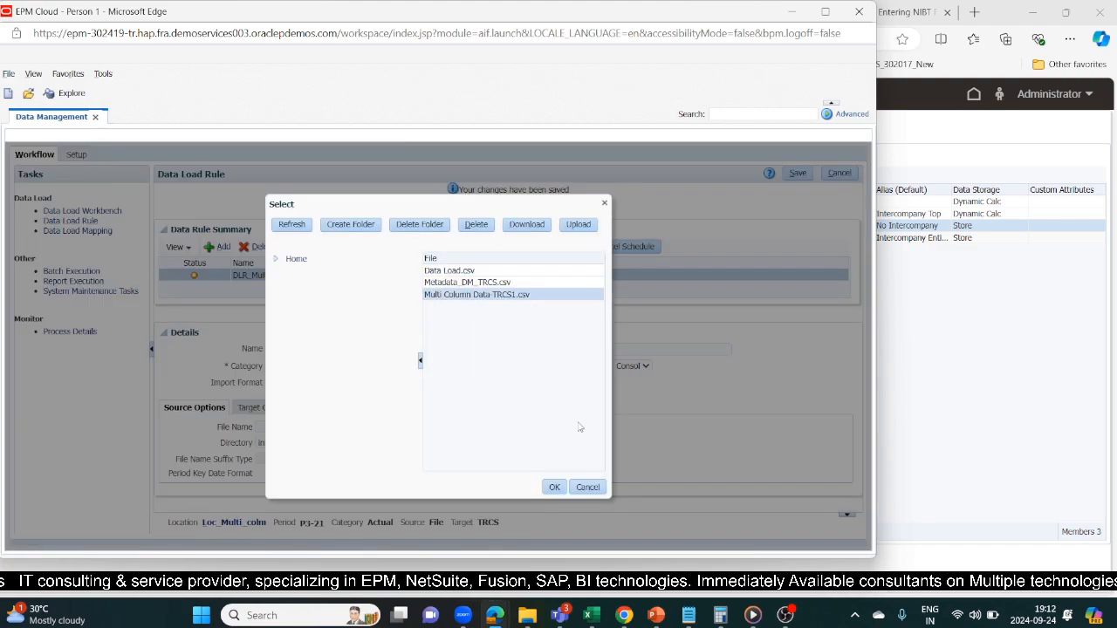
left_click(554, 487)
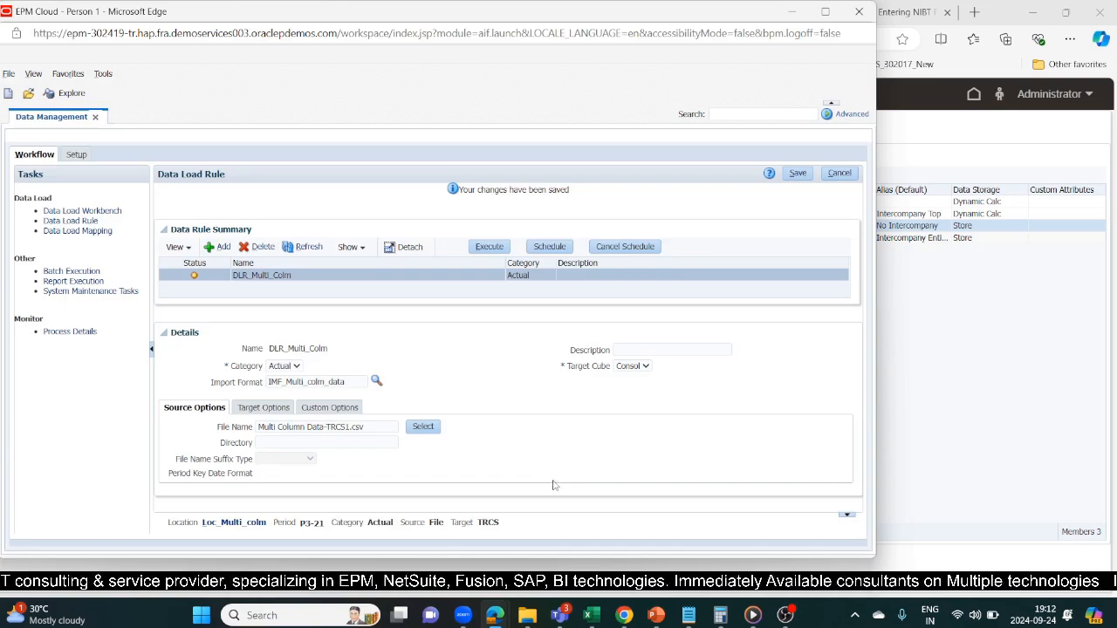
left_click(798, 173)
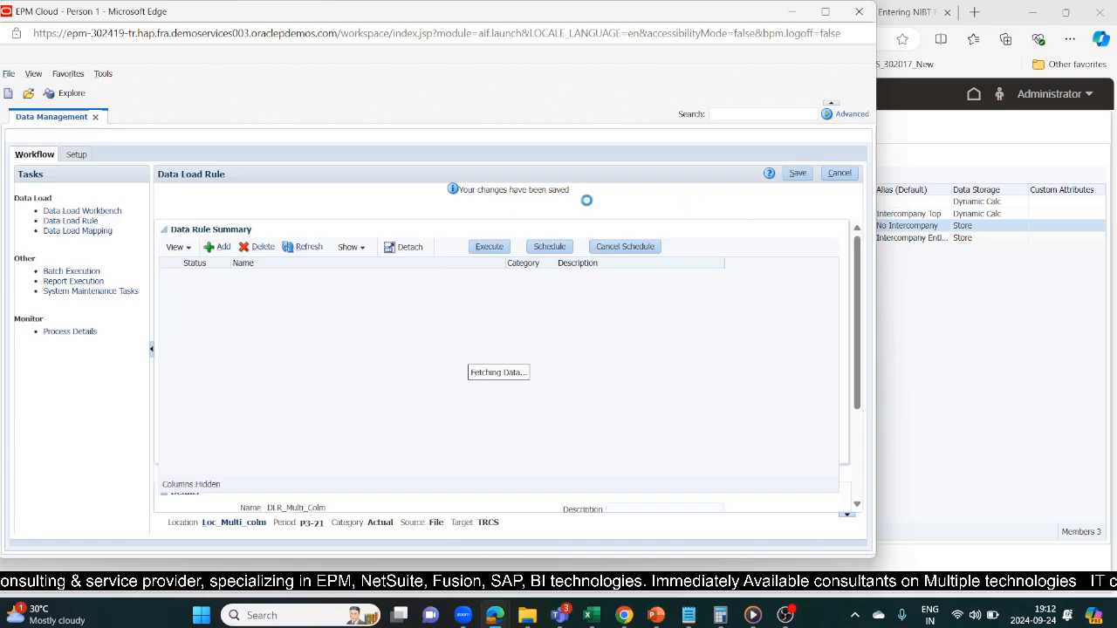
Execute the DLR_Multi_Colm rule with Import from Source enabled and acknowledge the submitted process.
left_click(490, 248)
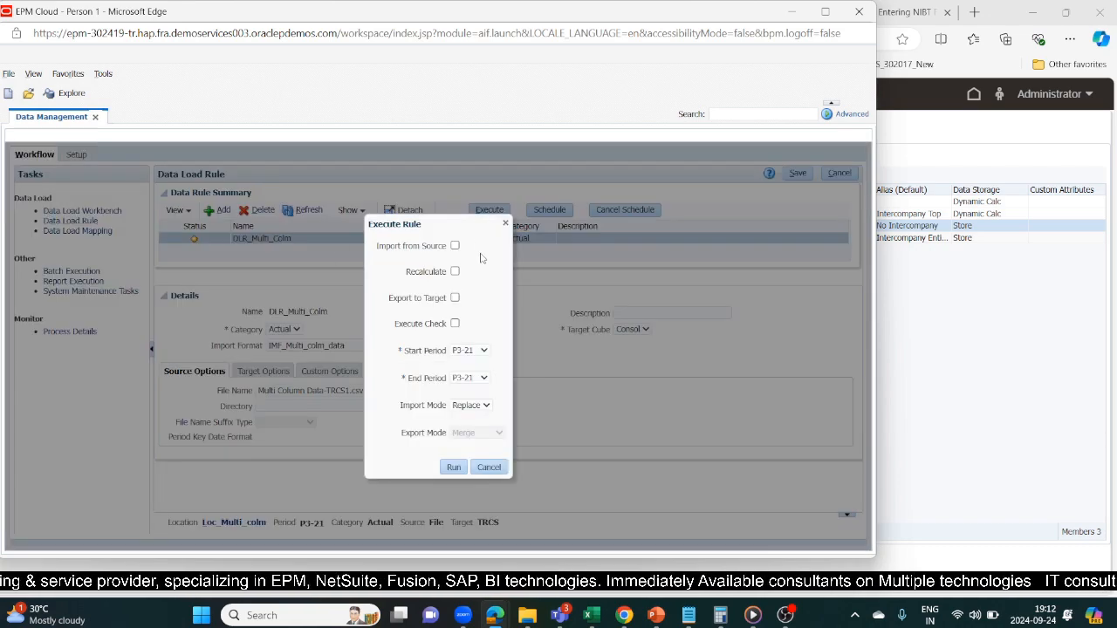
left_click(455, 246)
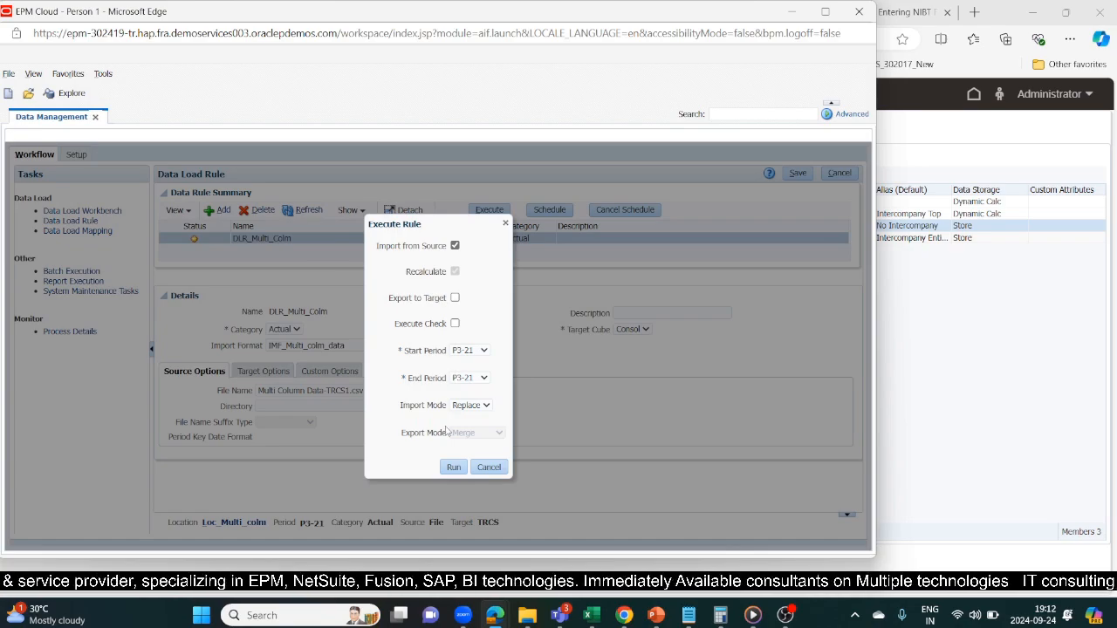
left_click(463, 468)
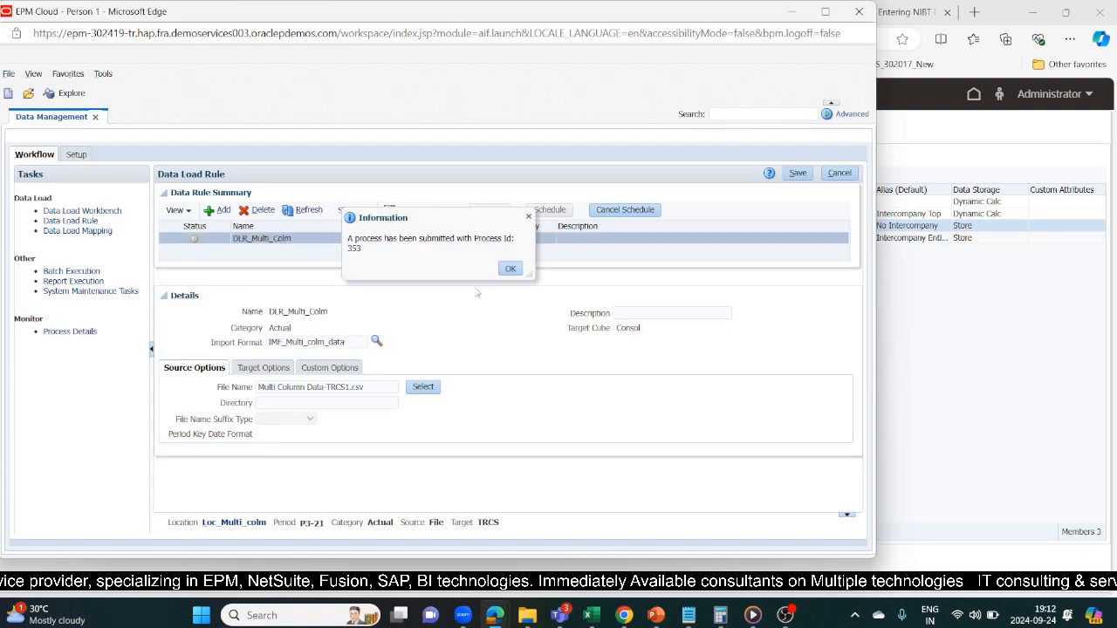
left_click(511, 269)
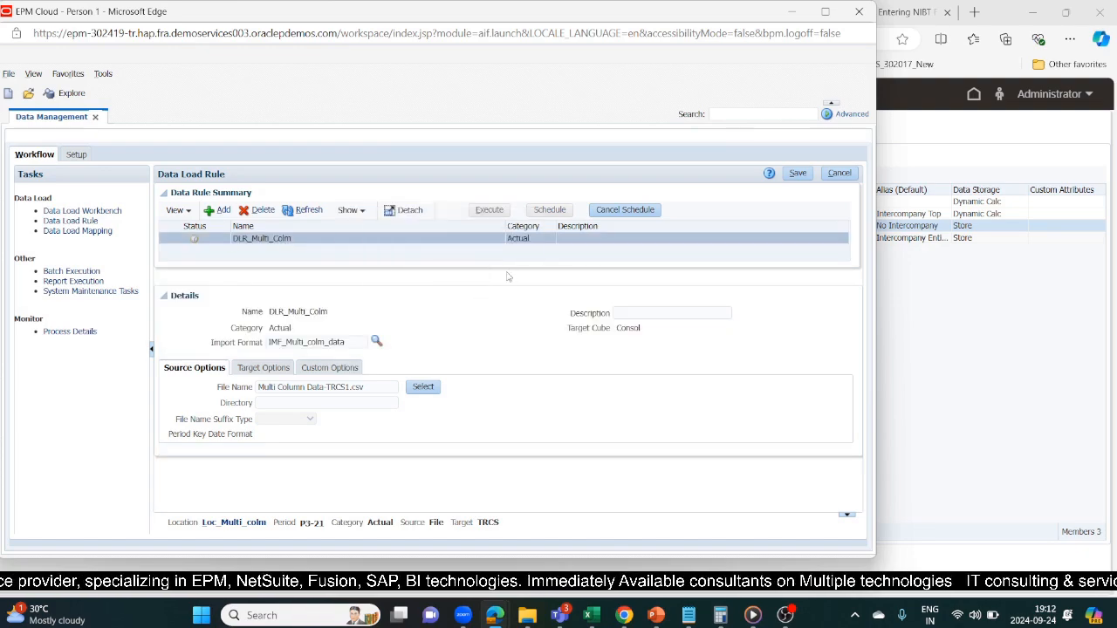
Examine the imported records in the Data Load Workbench and the load's status and steps in Process Details.
left_click(57, 208)
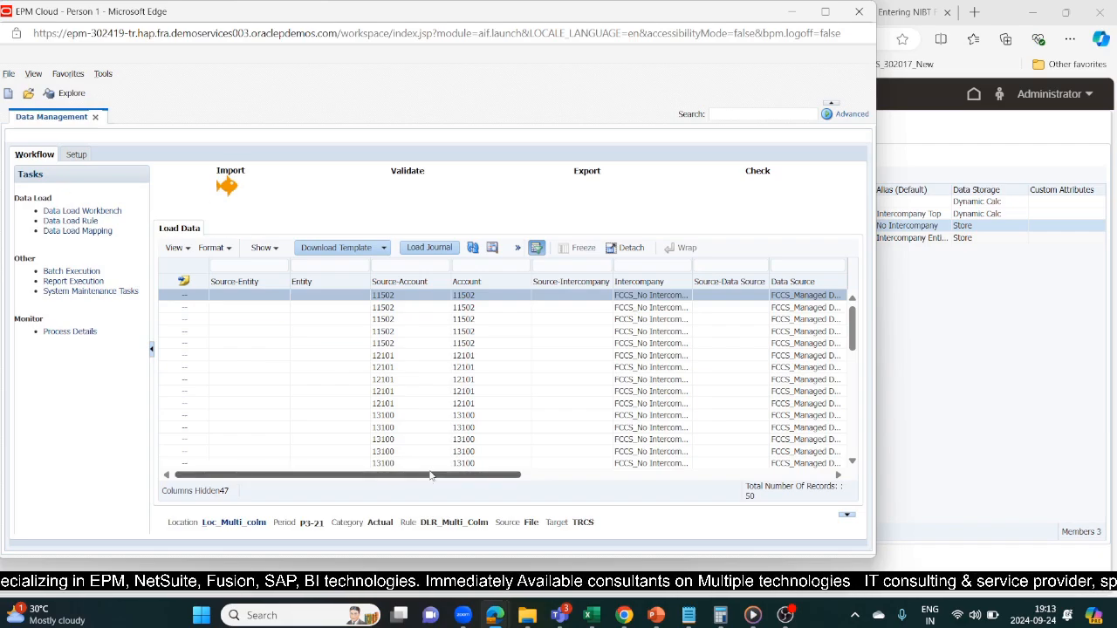
left_click_drag(408, 476, 441, 454)
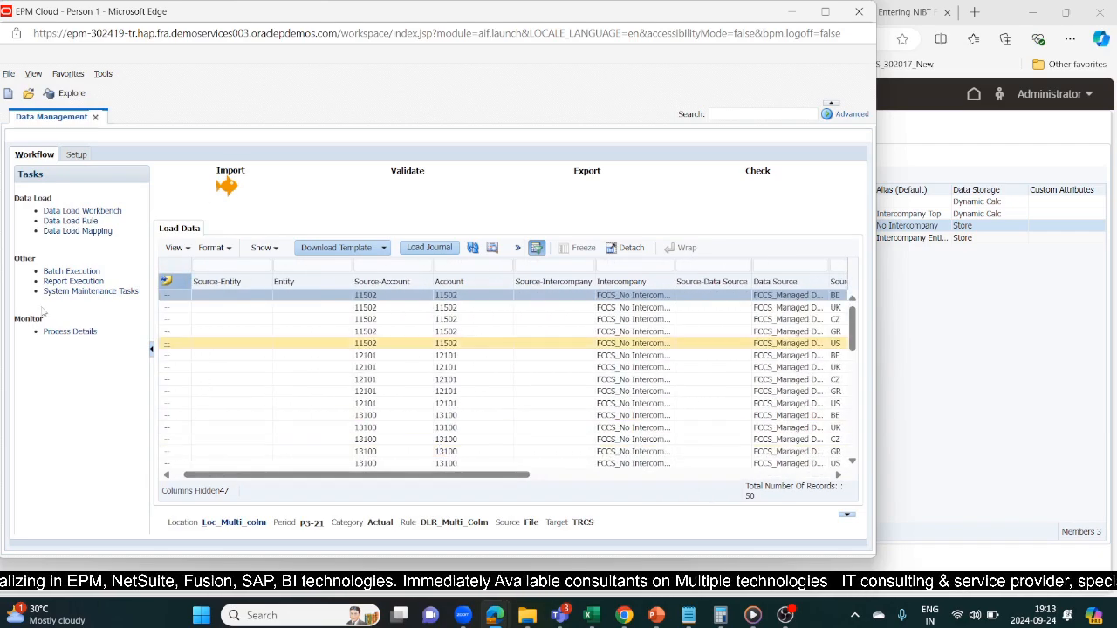
left_click(55, 332)
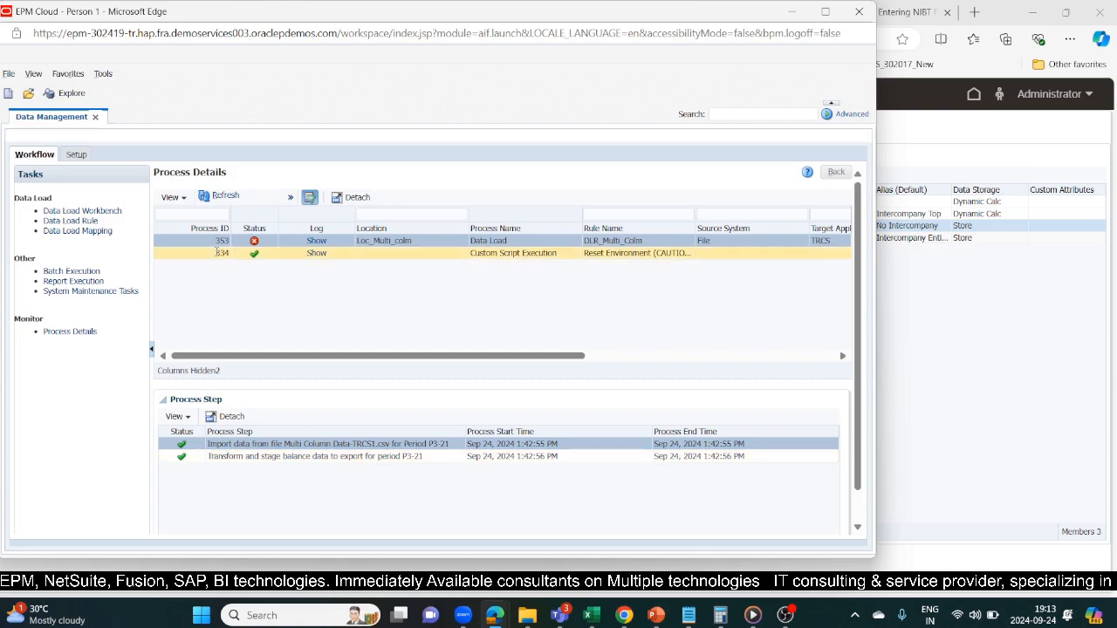
left_click(85, 211)
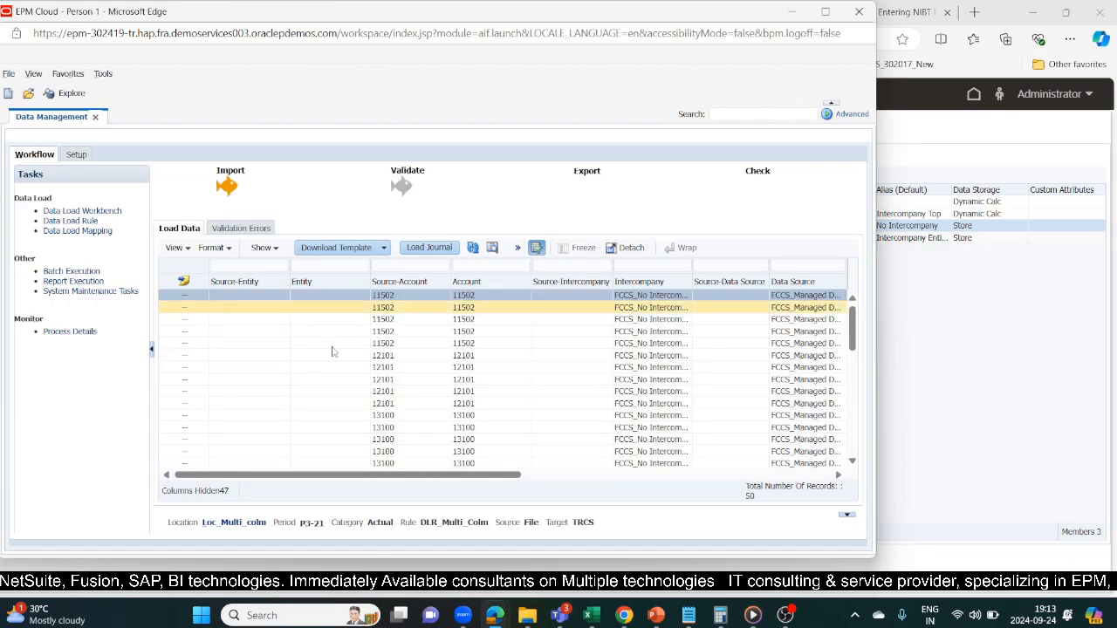
mouse_move(271, 479)
left_mouse_down()
mouse_move(589, 467)
mouse_move(284, 473)
left_mouse_up()
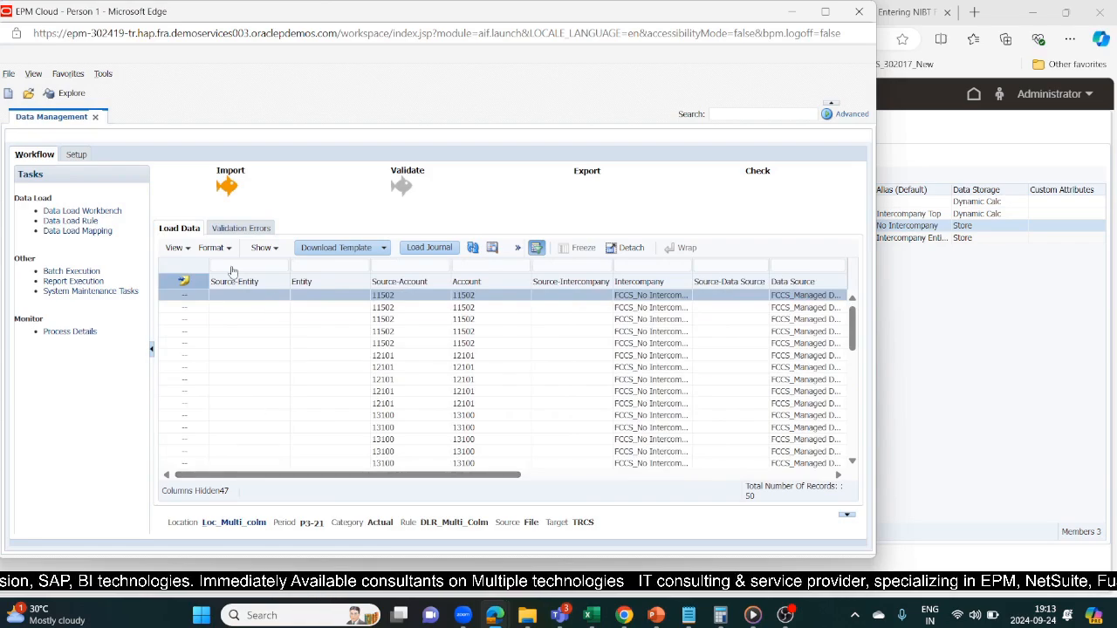
Return to the import format setup and display the column mappings of IMF_Multi_colm_data.
left_click(83, 161)
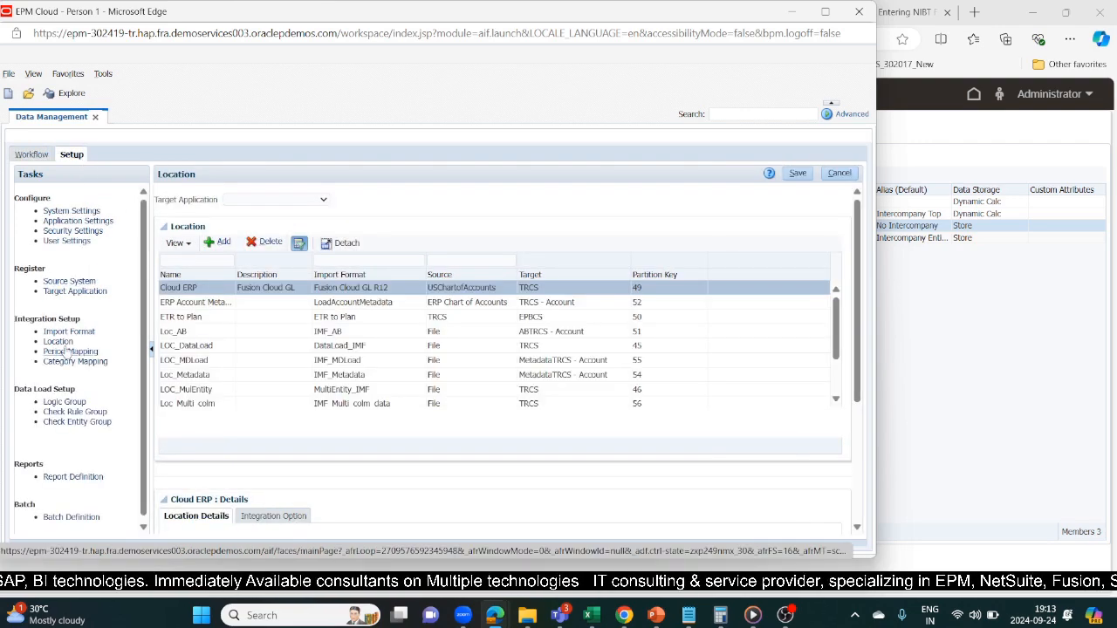
left_click(69, 332)
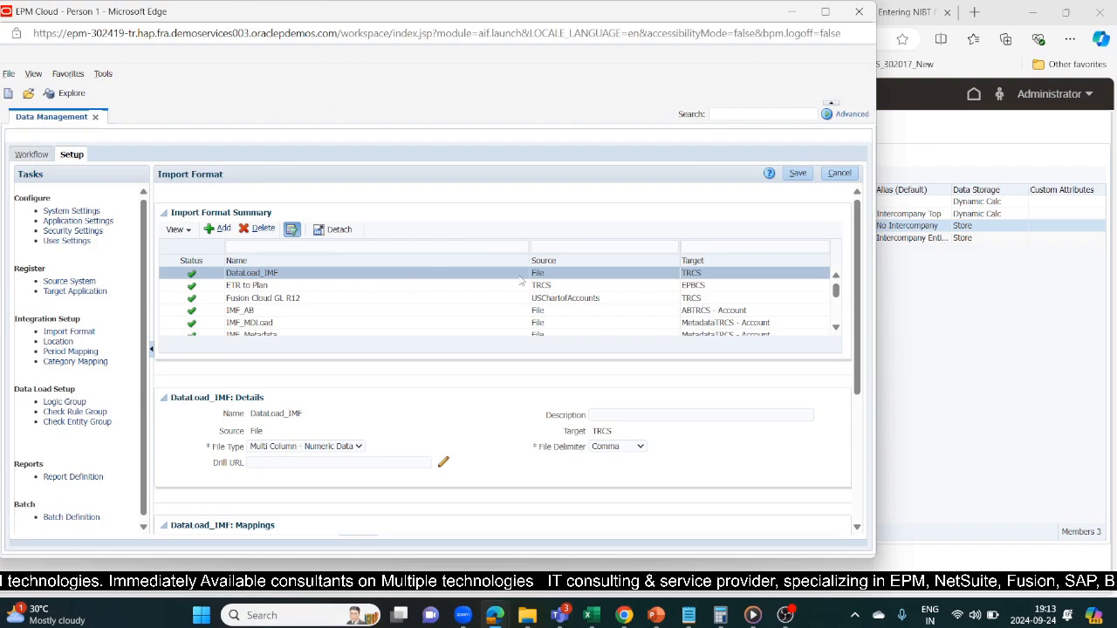
left_click(836, 329)
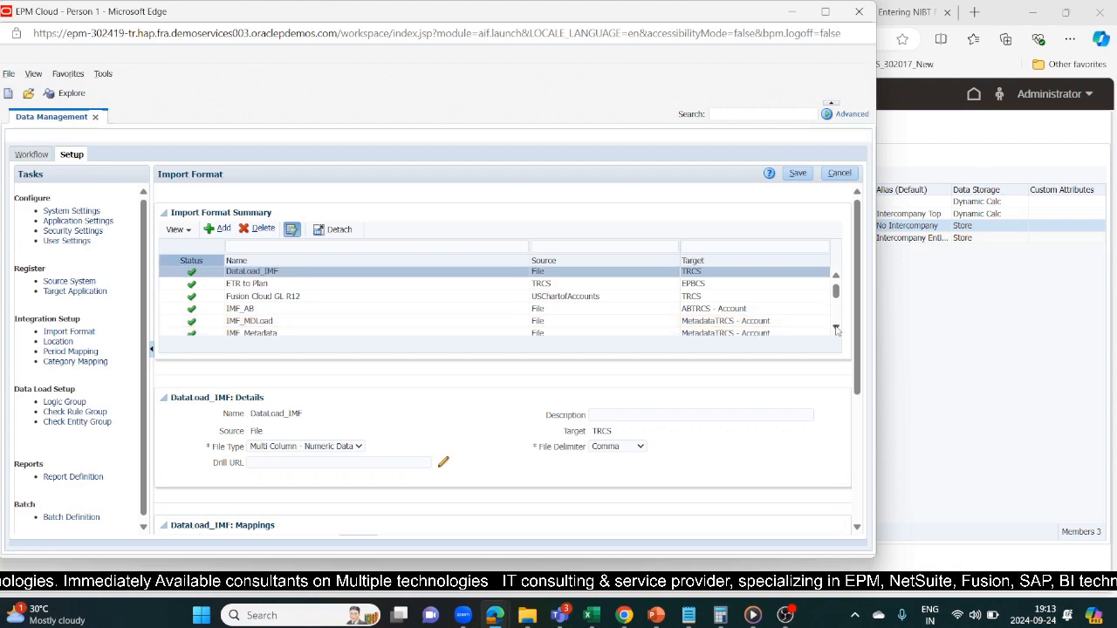
scroll(836, 328, "down", 3)
left_click(336, 289)
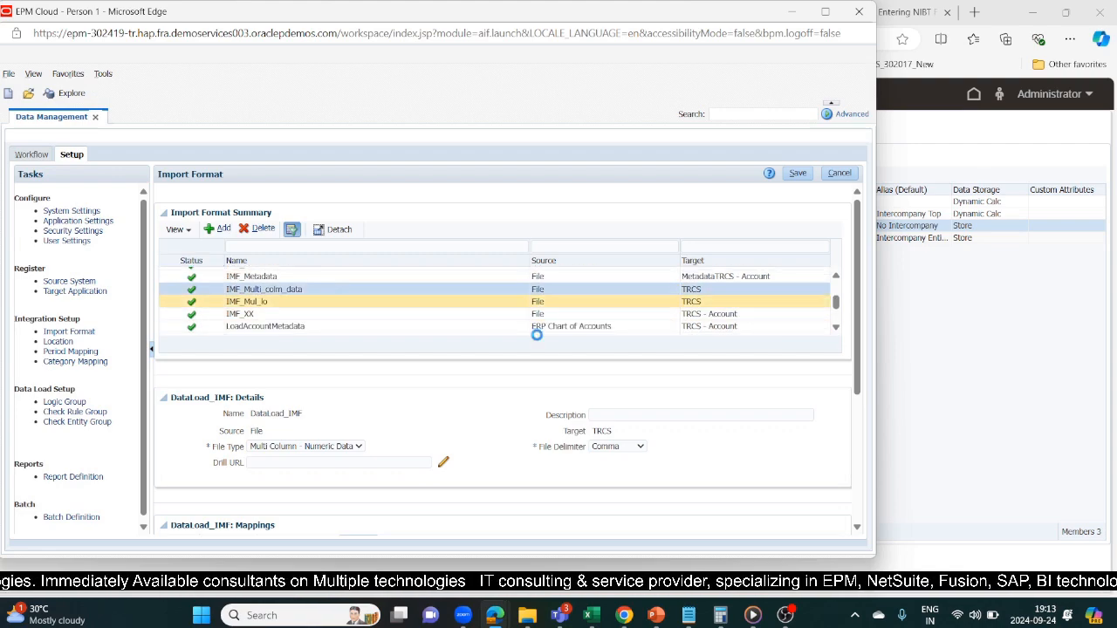
left_click_drag(856, 310, 879, 448)
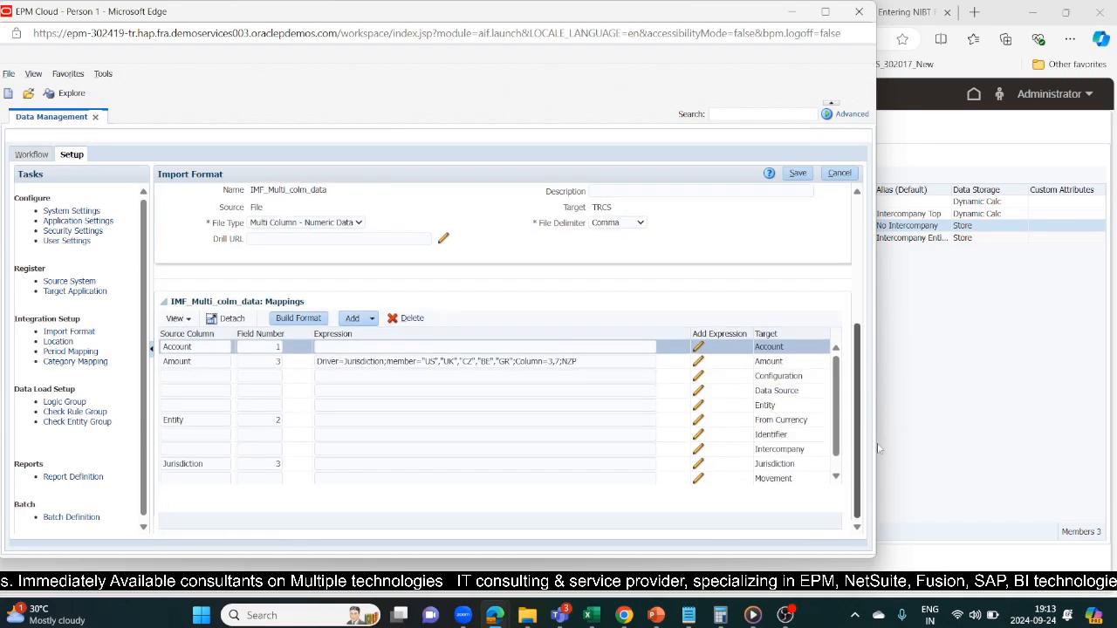
Copy the target name Configuration into the source column of the Configuration mapping row.
left_click(790, 375)
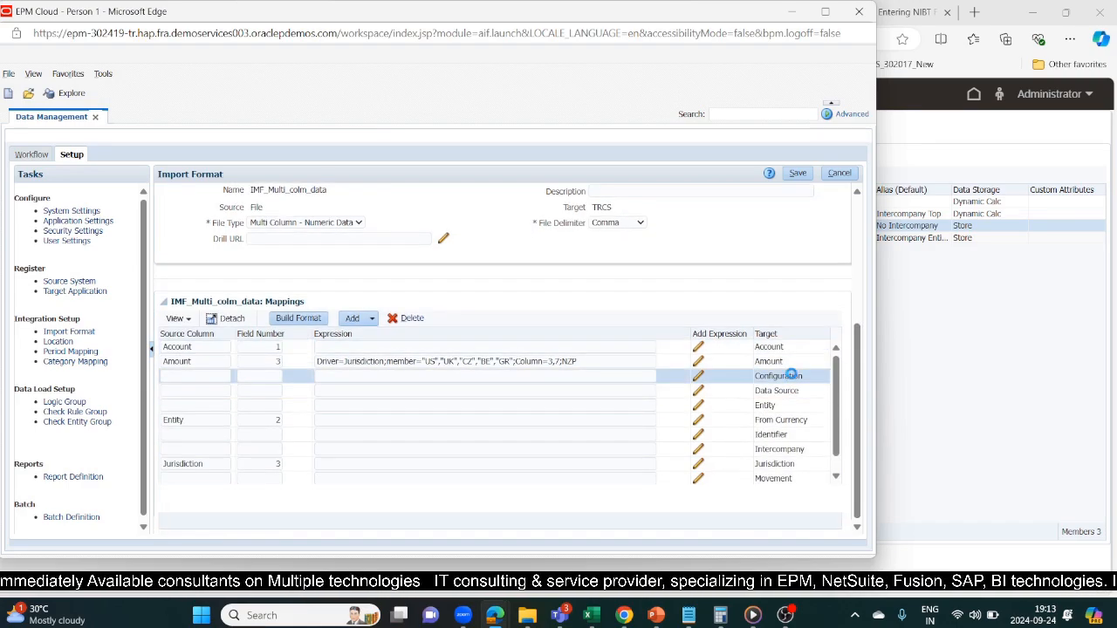
left_click(756, 376)
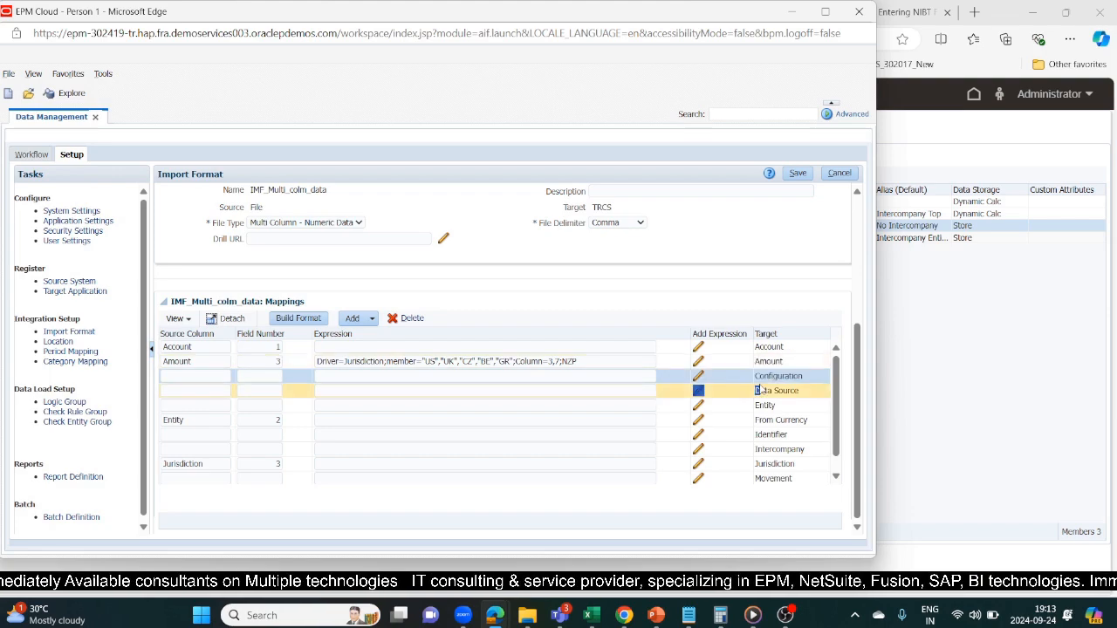
key("ctrl+c")
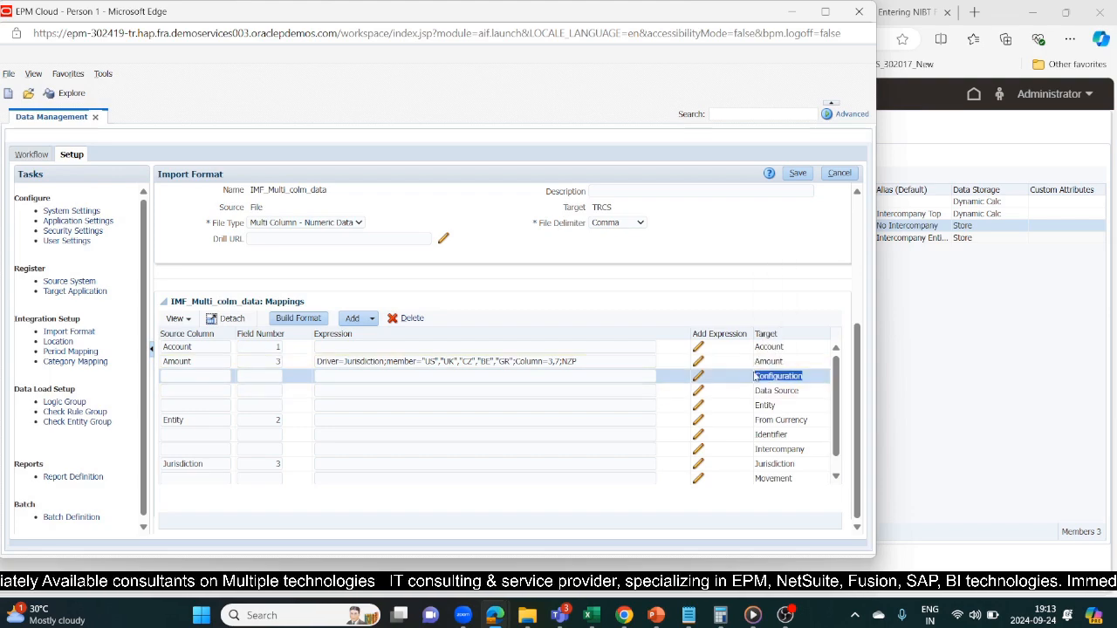
left_click(188, 379)
key("ctrl+v")
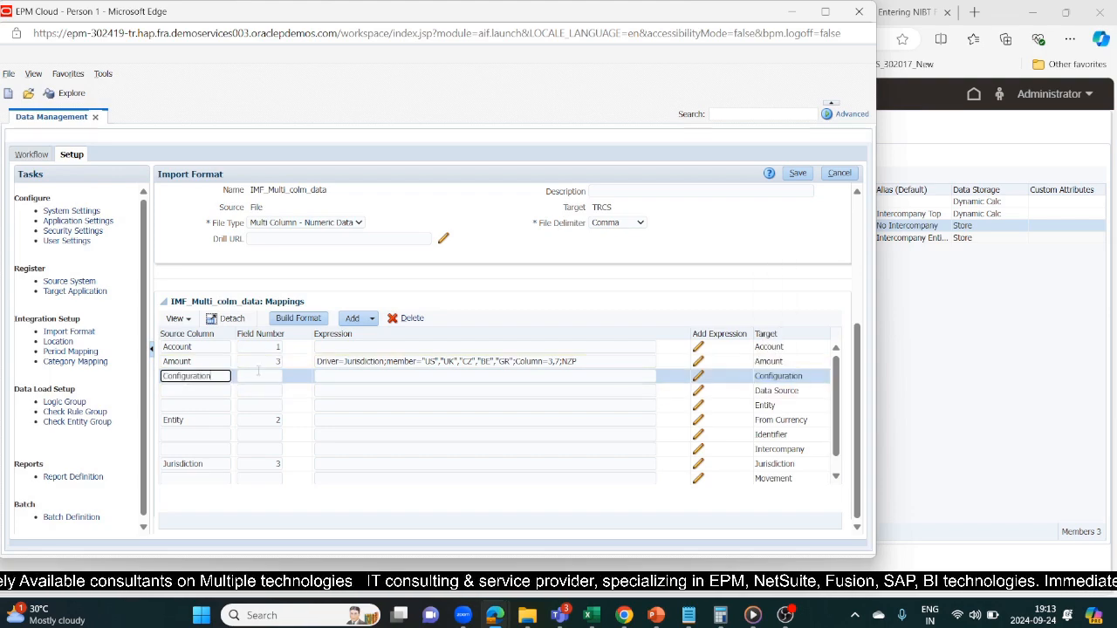
Set the Configuration mapping's field number to 3 and save the import format.
left_click(279, 377)
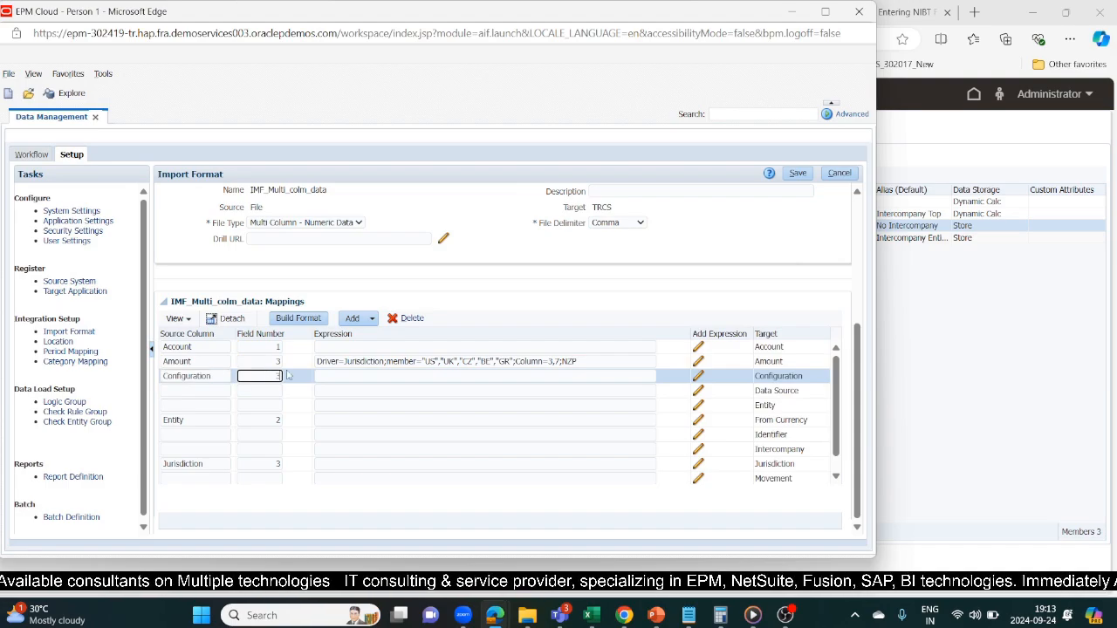
left_click(791, 173)
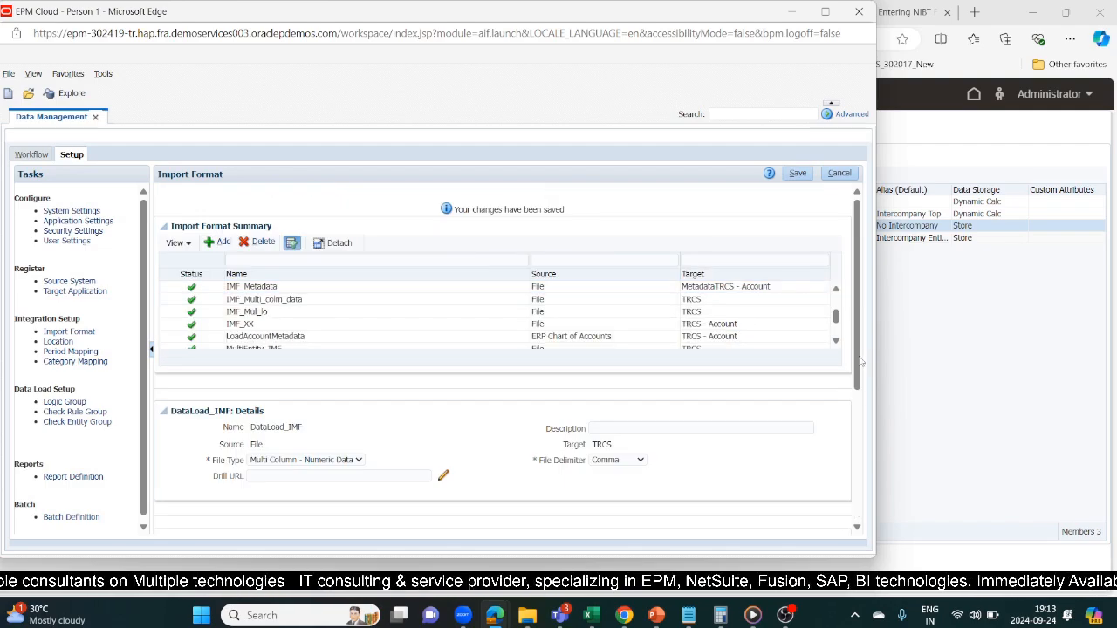
Map the Entity target dimension to source column Entity with field number 2.
left_click_drag(859, 367, 860, 489)
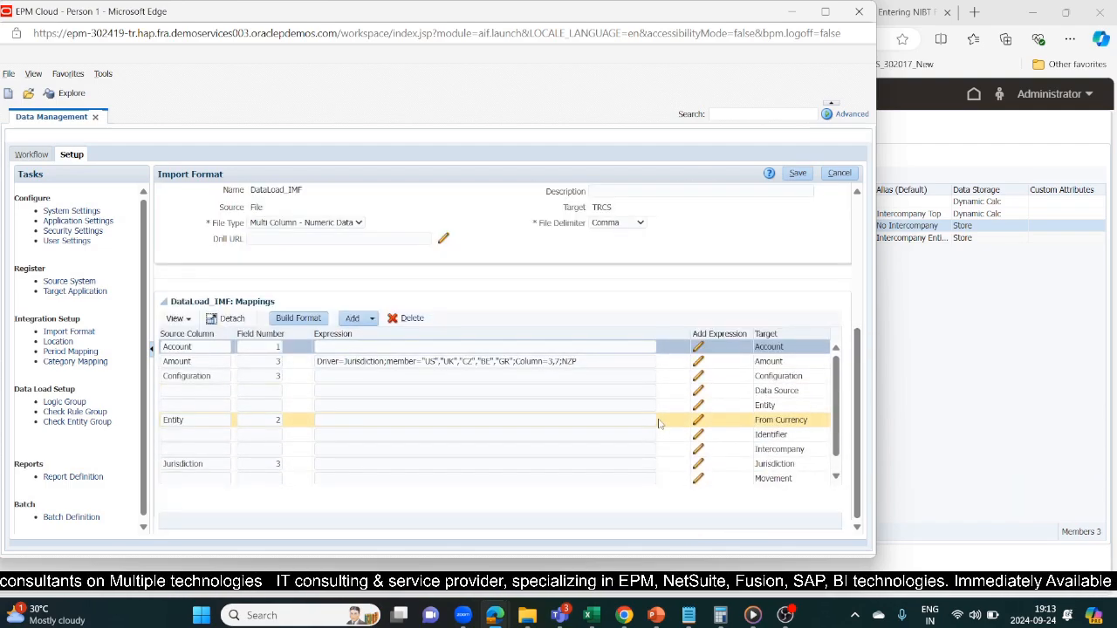
left_click(758, 405)
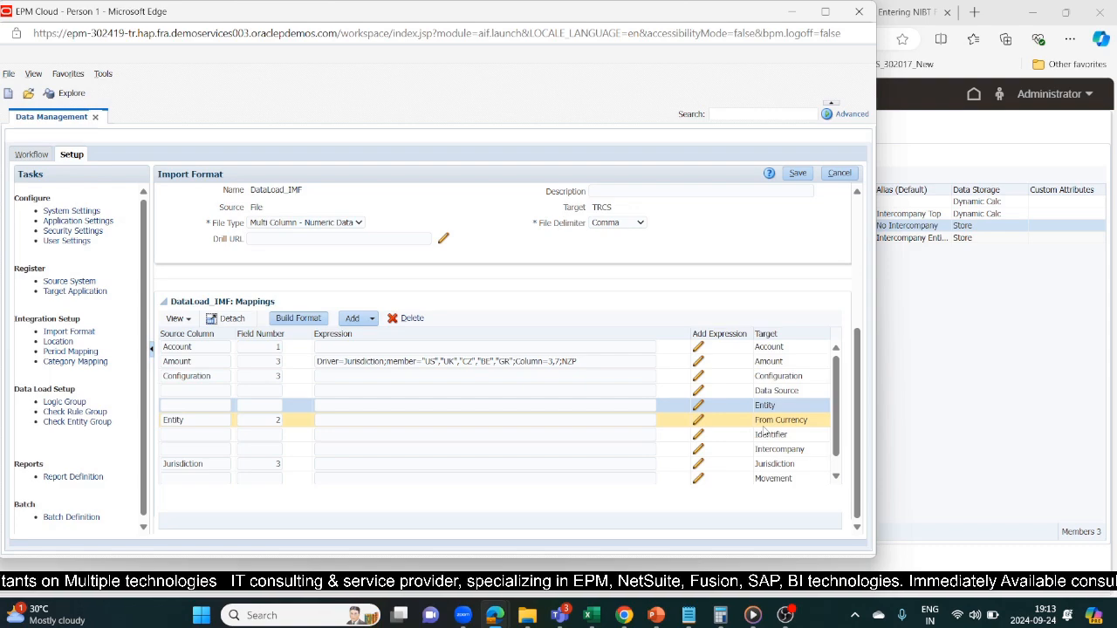
left_click(761, 422)
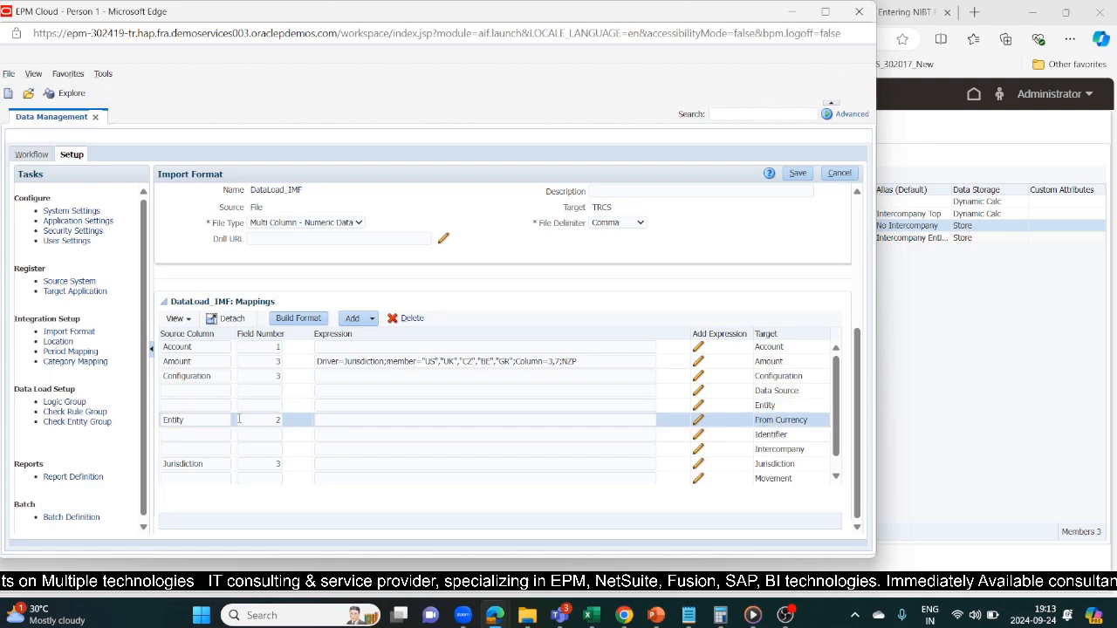
left_click(782, 407)
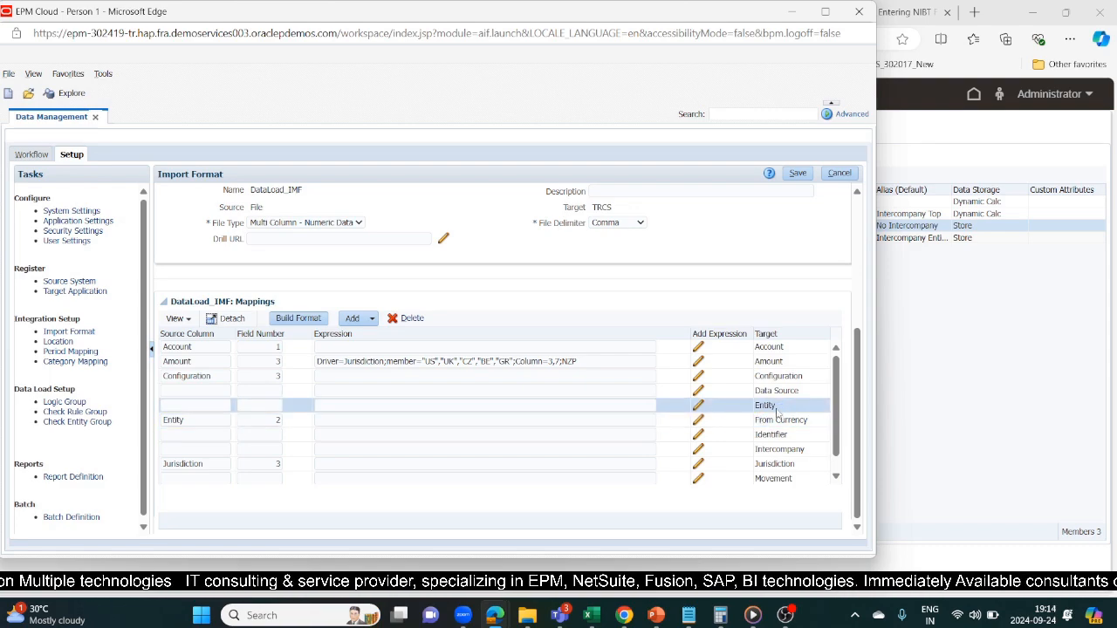
left_click(776, 407)
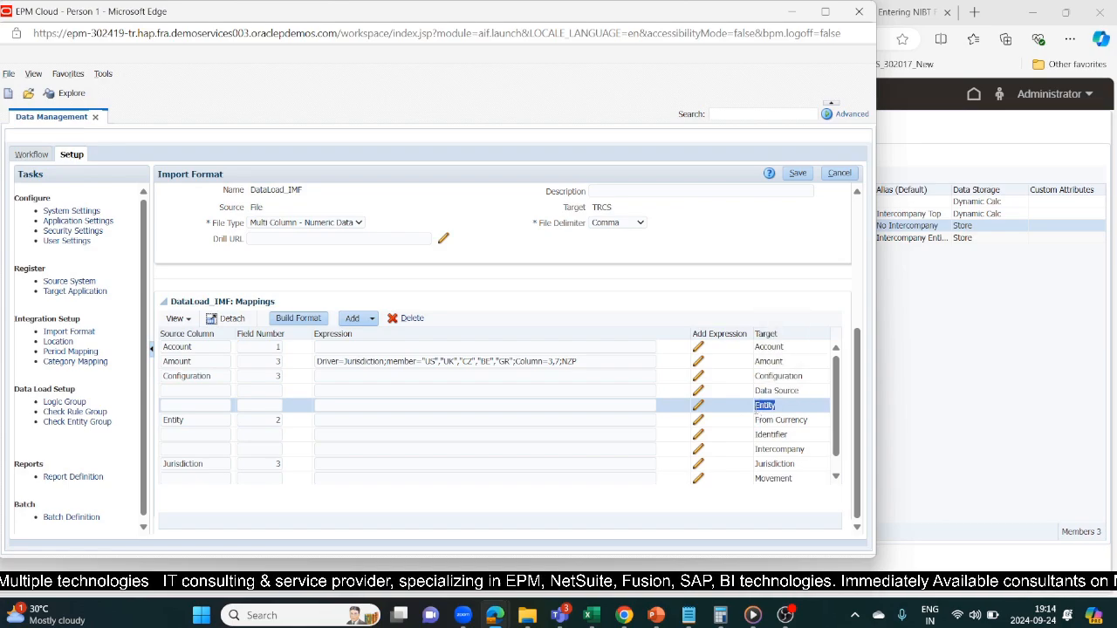
left_click(186, 408)
type("Entity")
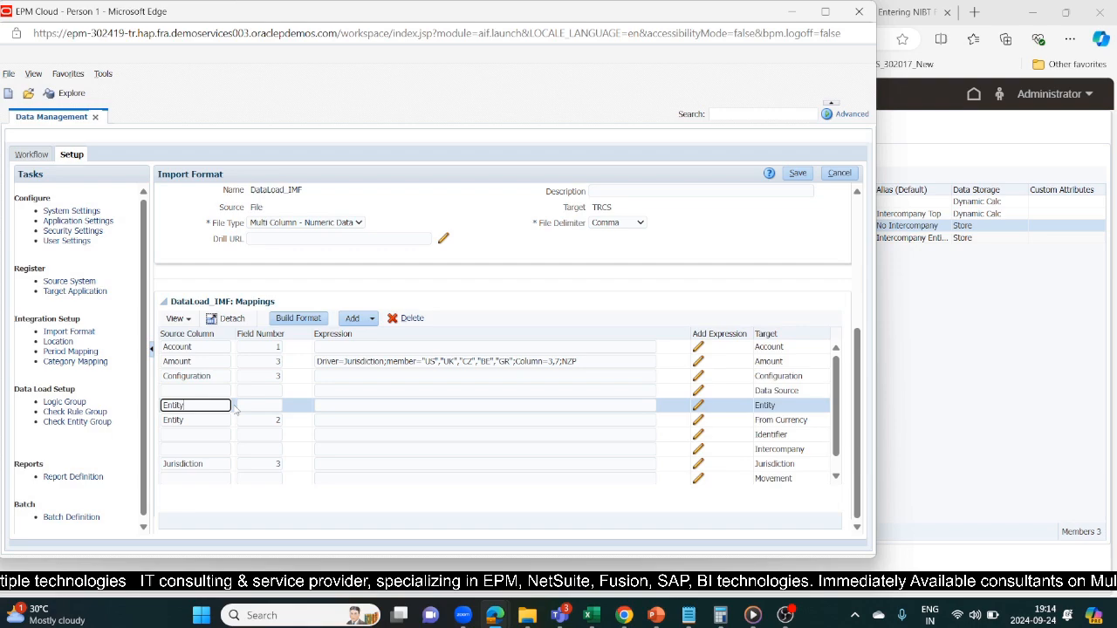
key("Tab")
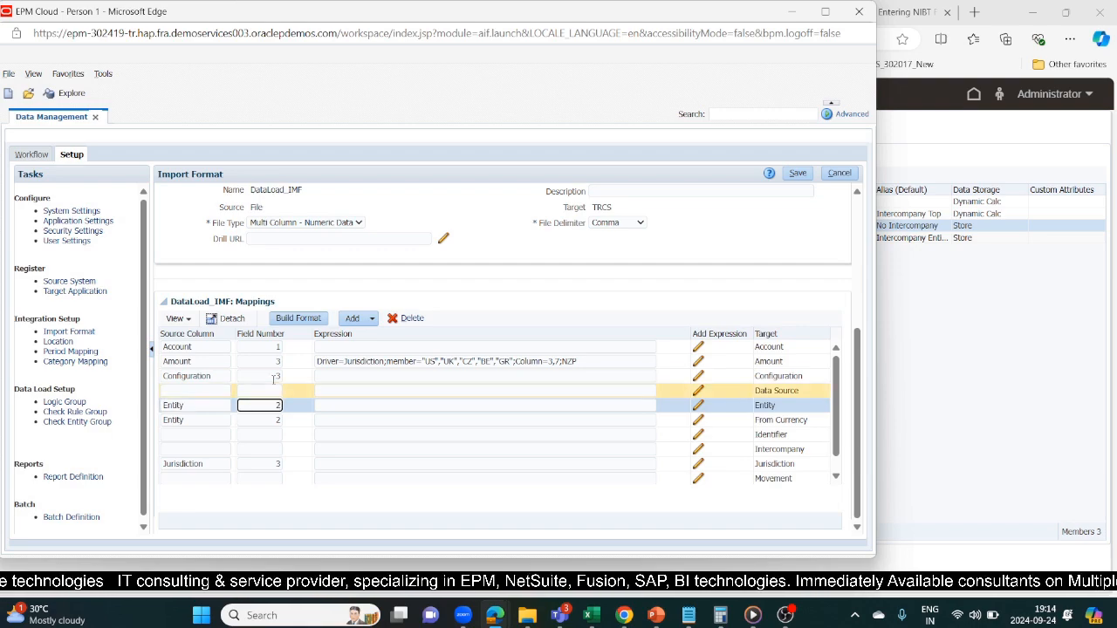
Clear the source column and field number of the From Currency mapping and save the import format.
left_click(199, 419)
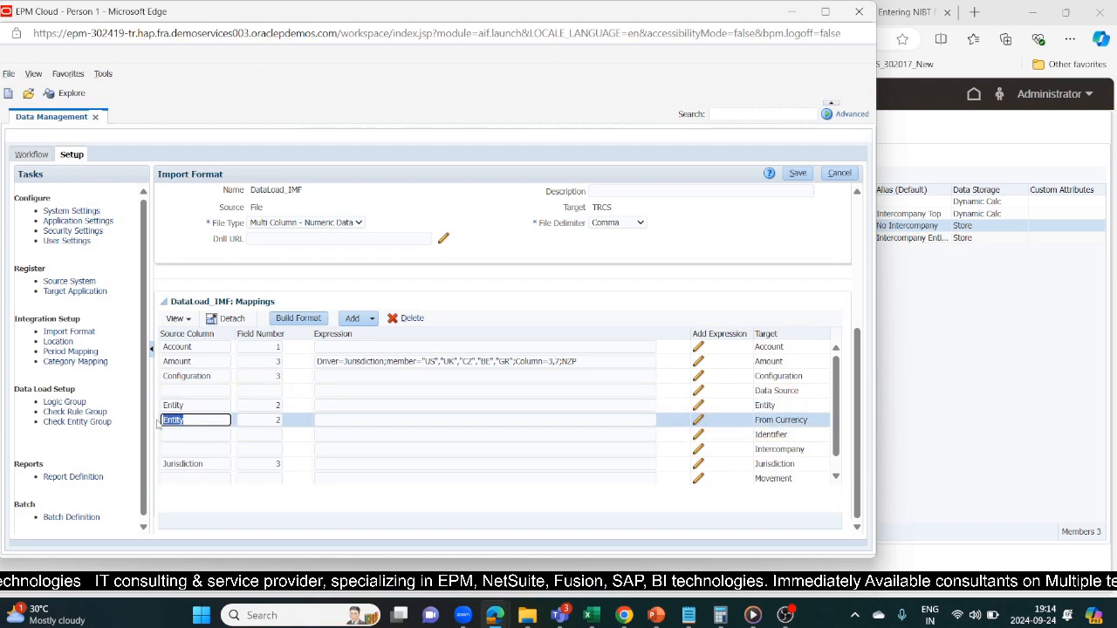
key("BackSpace")
left_click(260, 420)
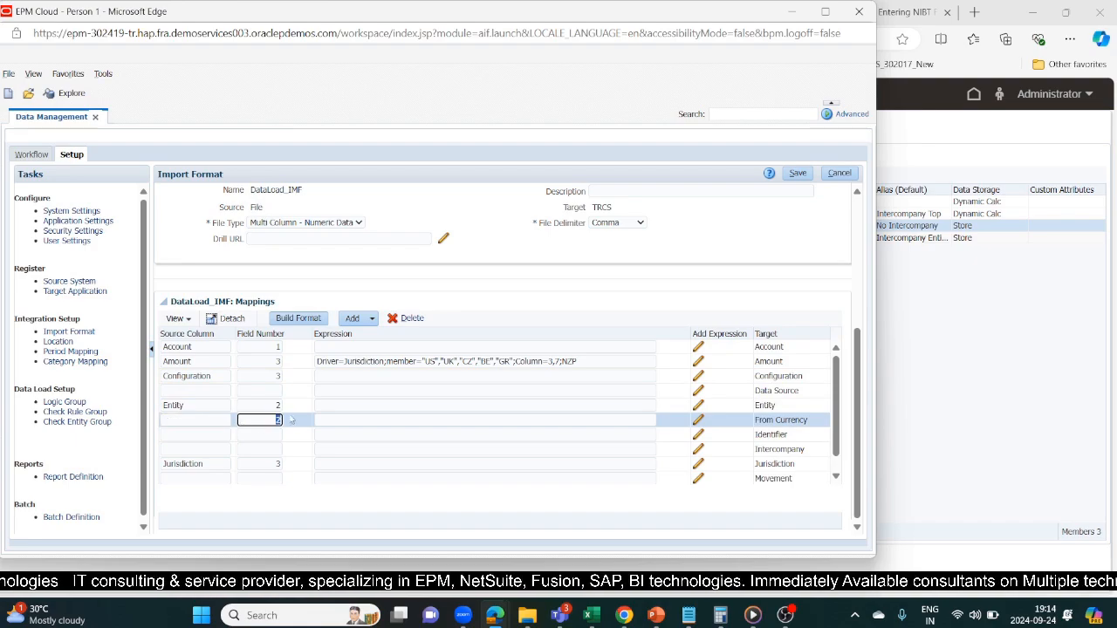
key("BackSpace")
left_click(537, 288)
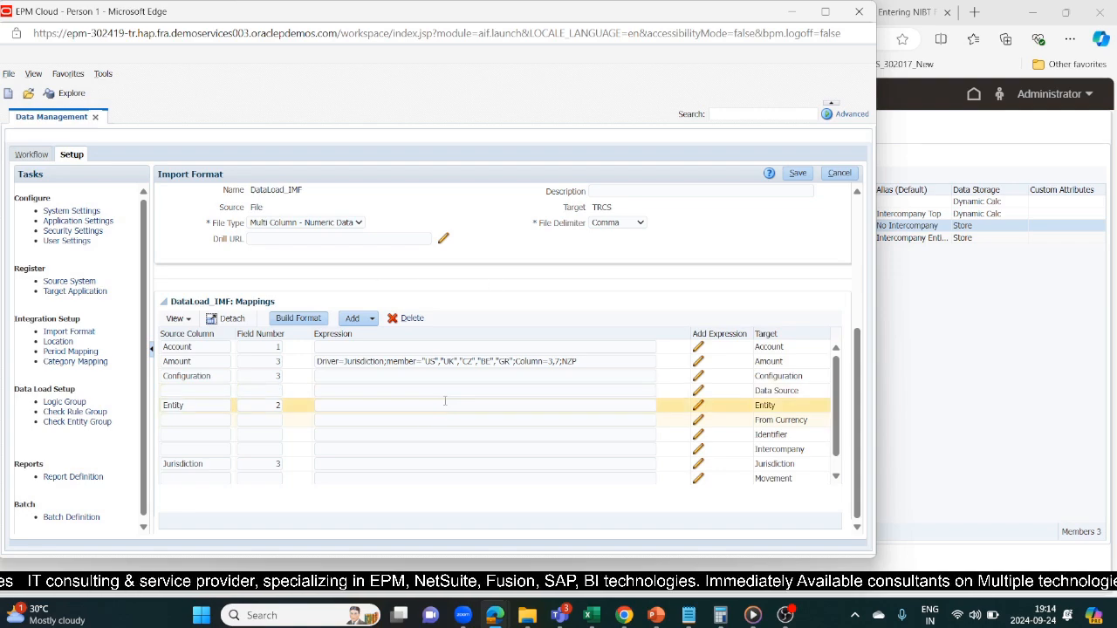
left_click(798, 173)
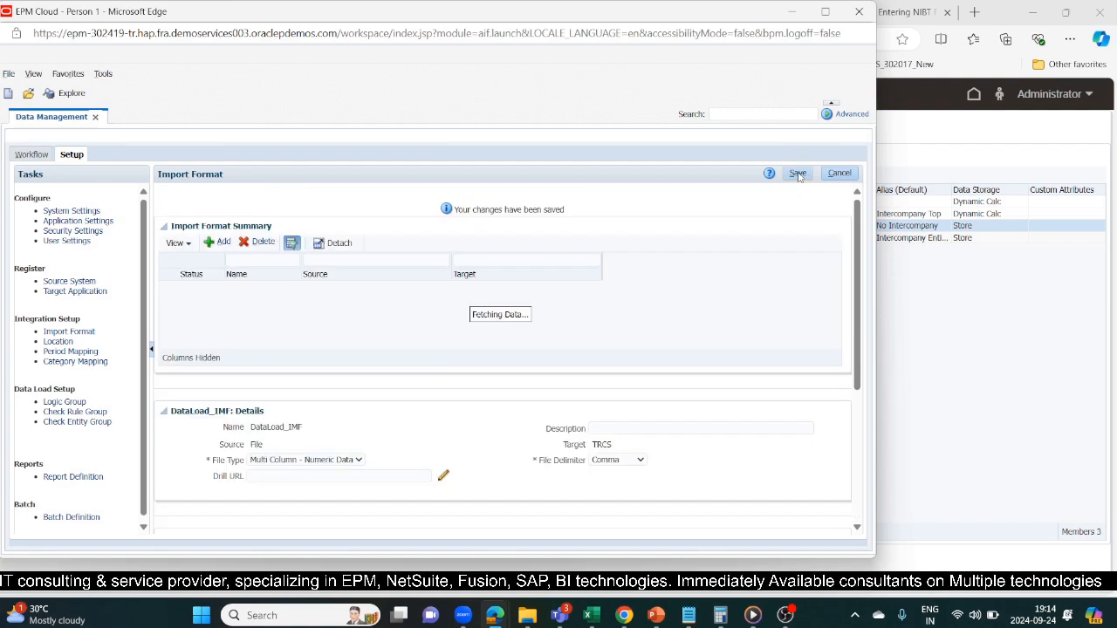
Rerun the DLR_Multi_Colm data load rule to import from source for period P3-21, acknowledge the submitted process and refresh the rule status.
left_click(46, 154)
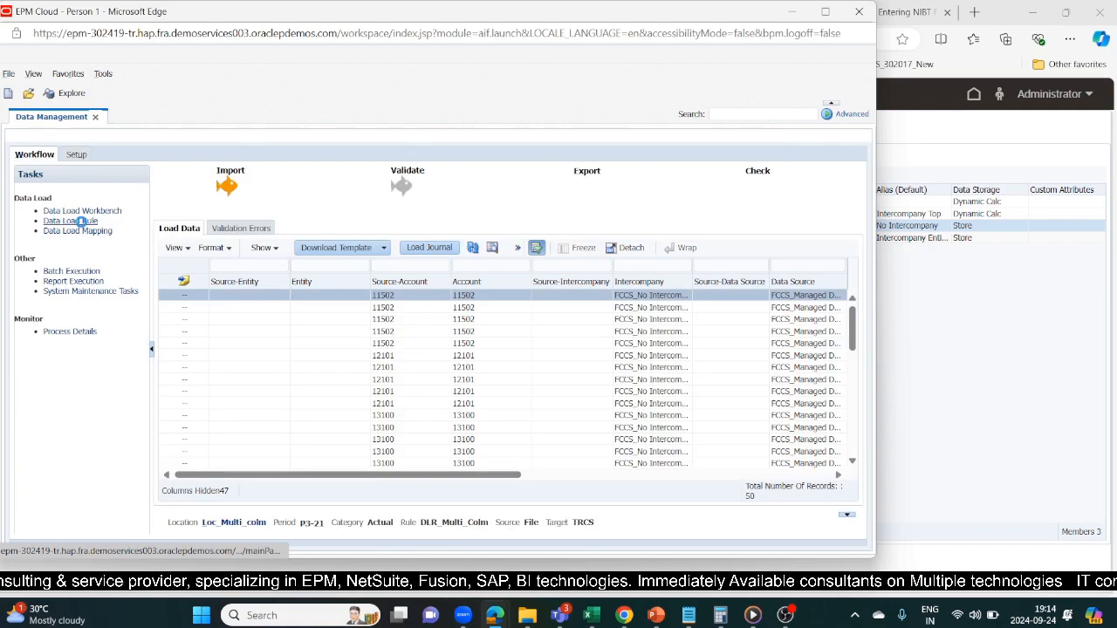
left_click(78, 220)
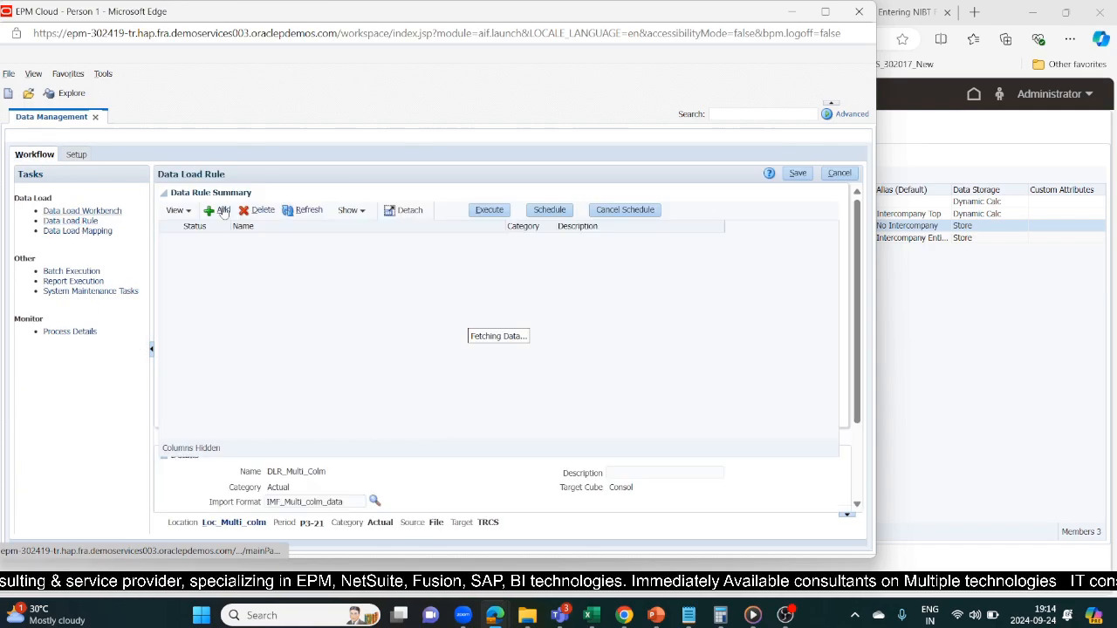
left_click(487, 214)
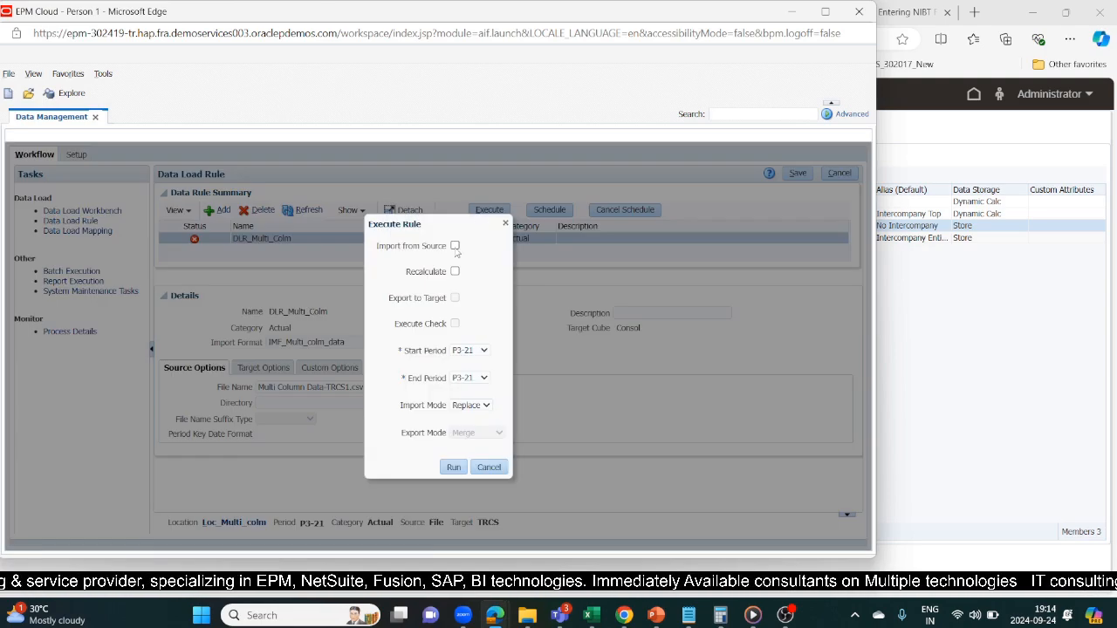
left_click(455, 468)
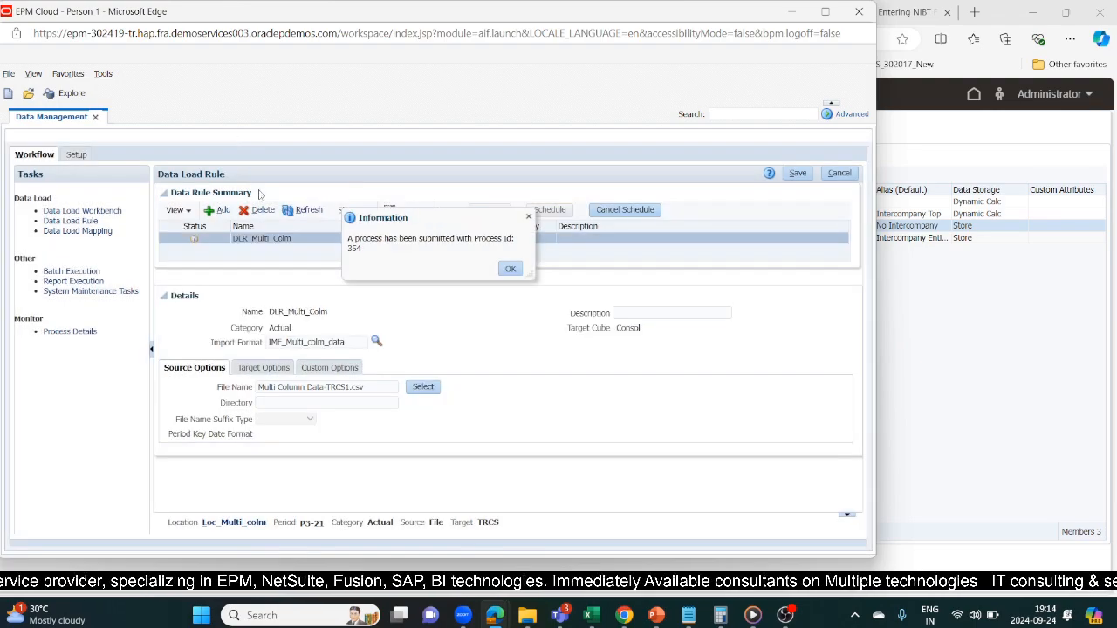
left_click(512, 269)
left_click(296, 212)
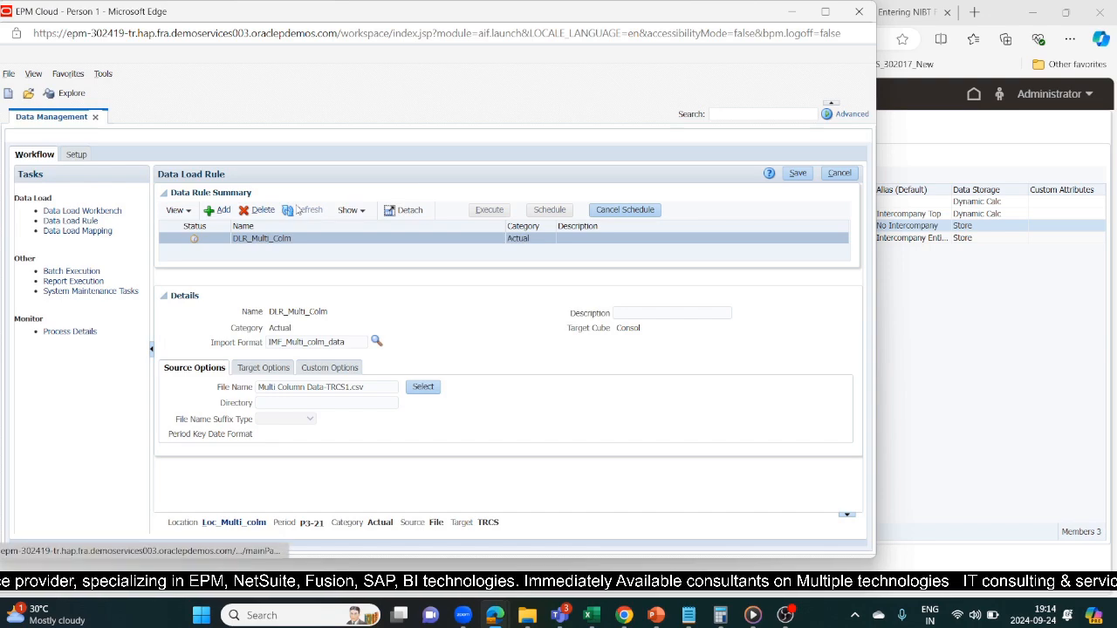
Export the validated records from the Data Load Workbench to TRCS with a chosen export mode and Online execution.
left_click(90, 210)
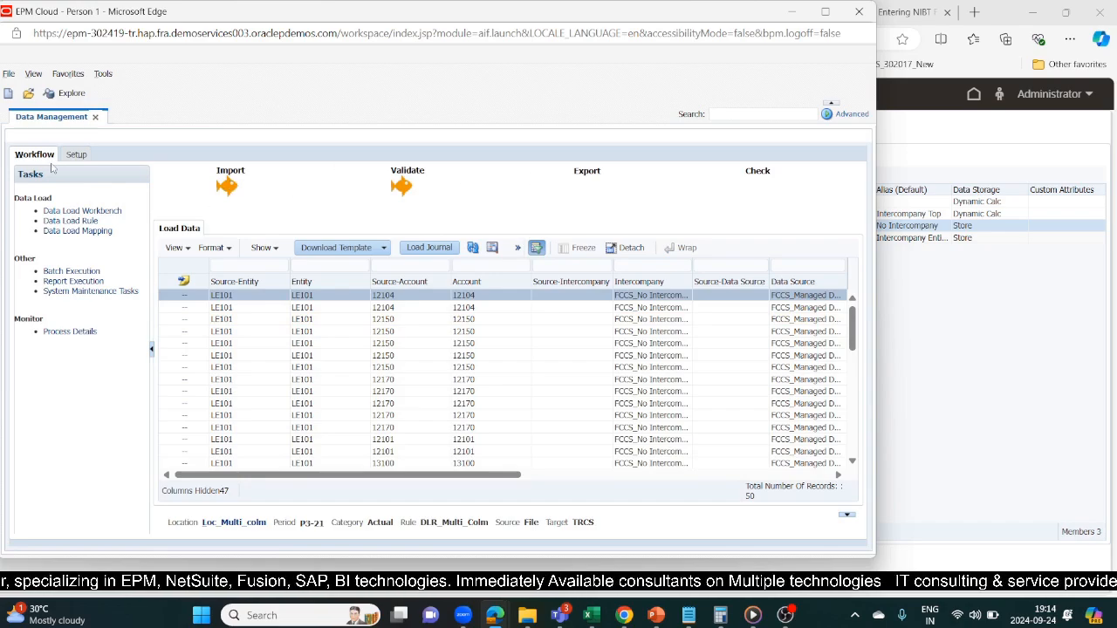
left_click(584, 170)
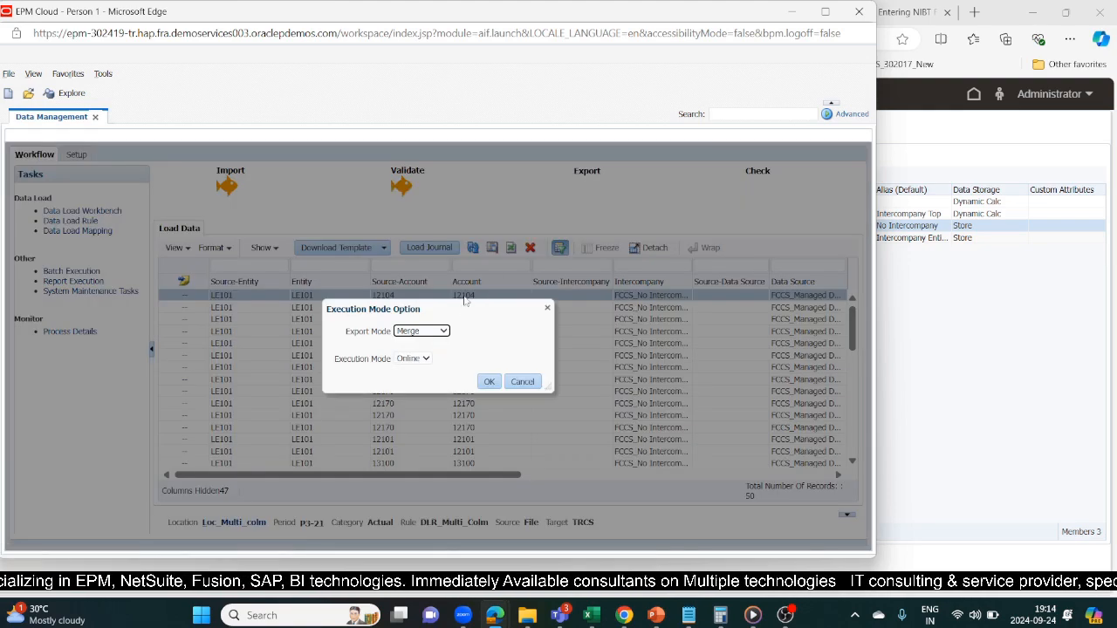
left_click(445, 332)
left_click(412, 386)
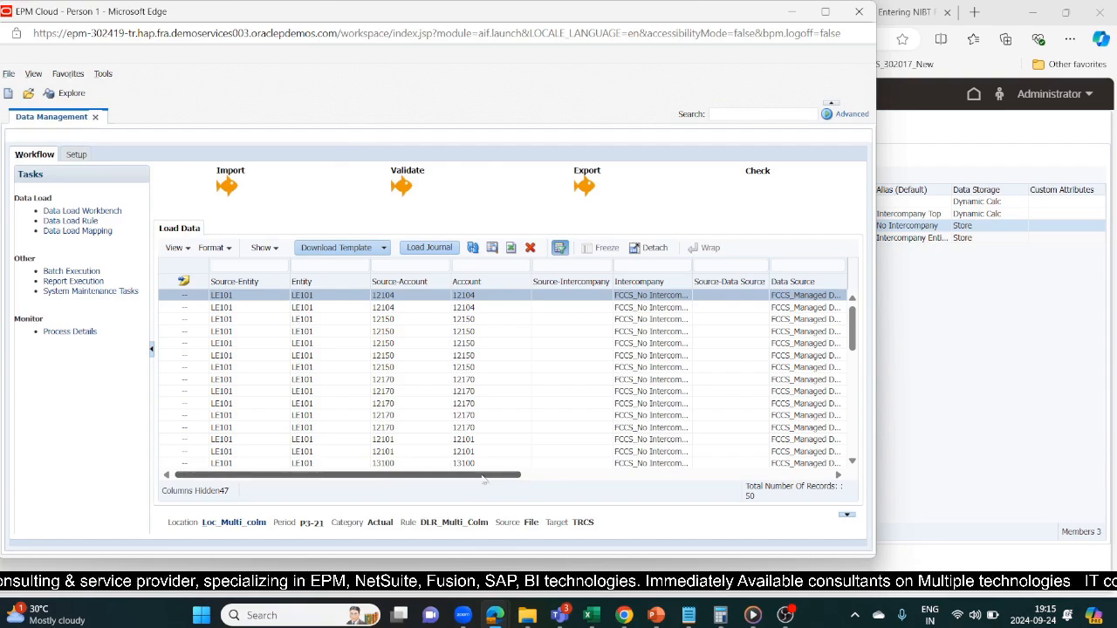
Examine the source and target Jurisdiction values of the exported records and the load rule's status.
left_click_drag(485, 479, 885, 488)
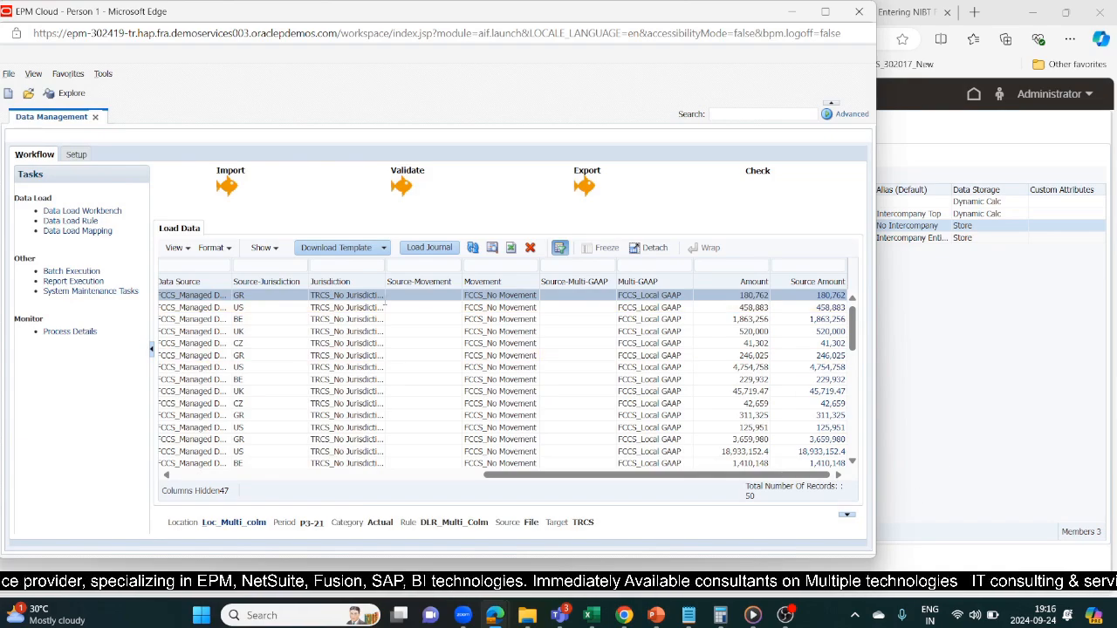
left_click(317, 281)
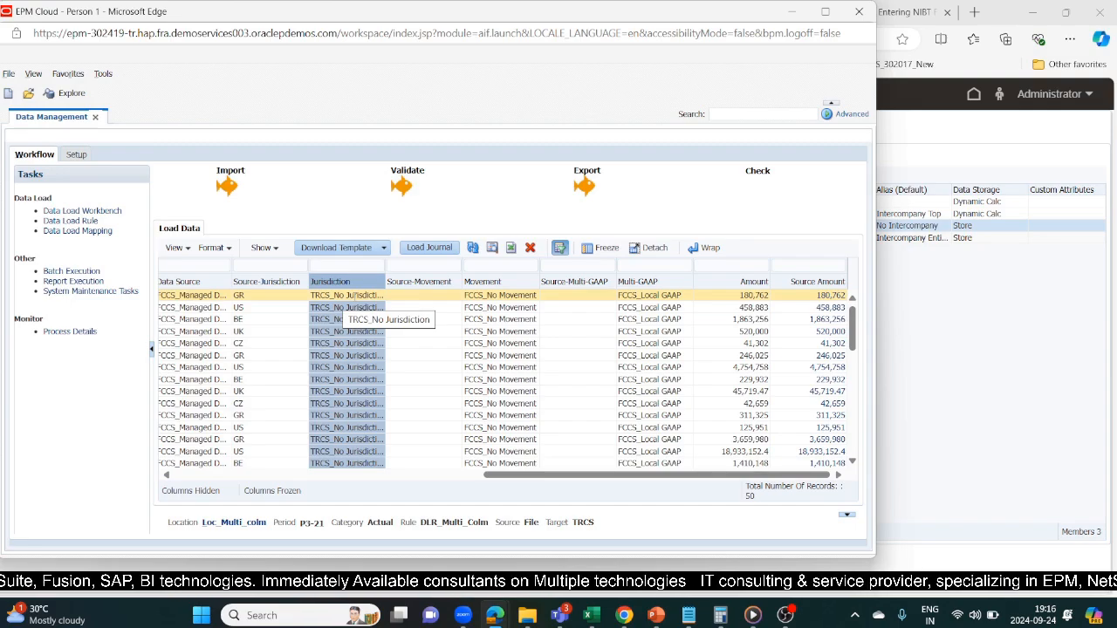
left_click(80, 224)
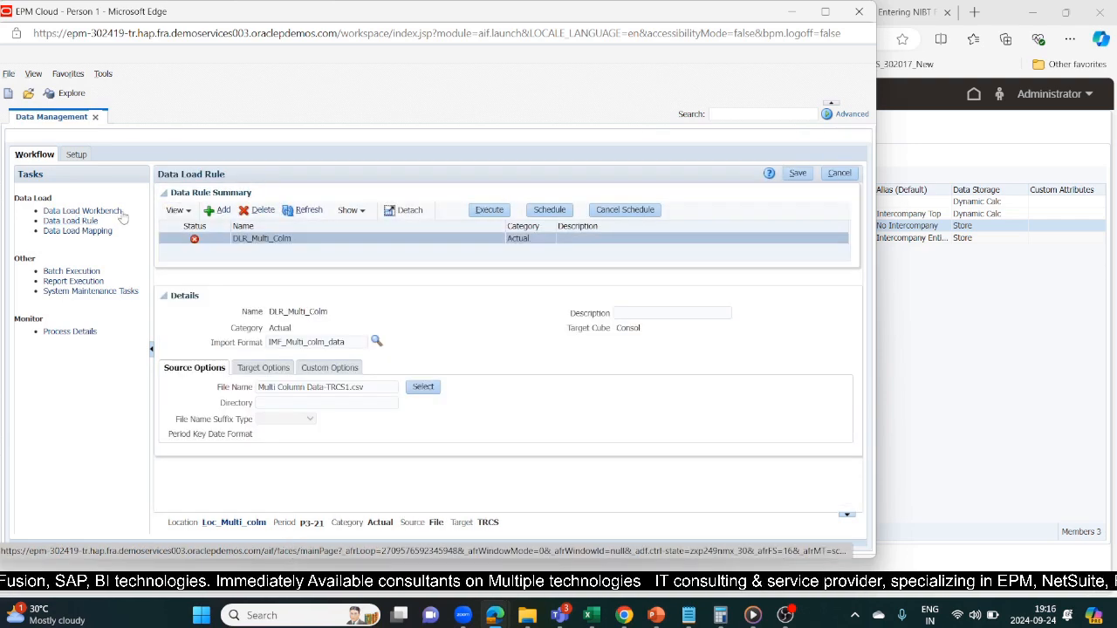
left_click(103, 212)
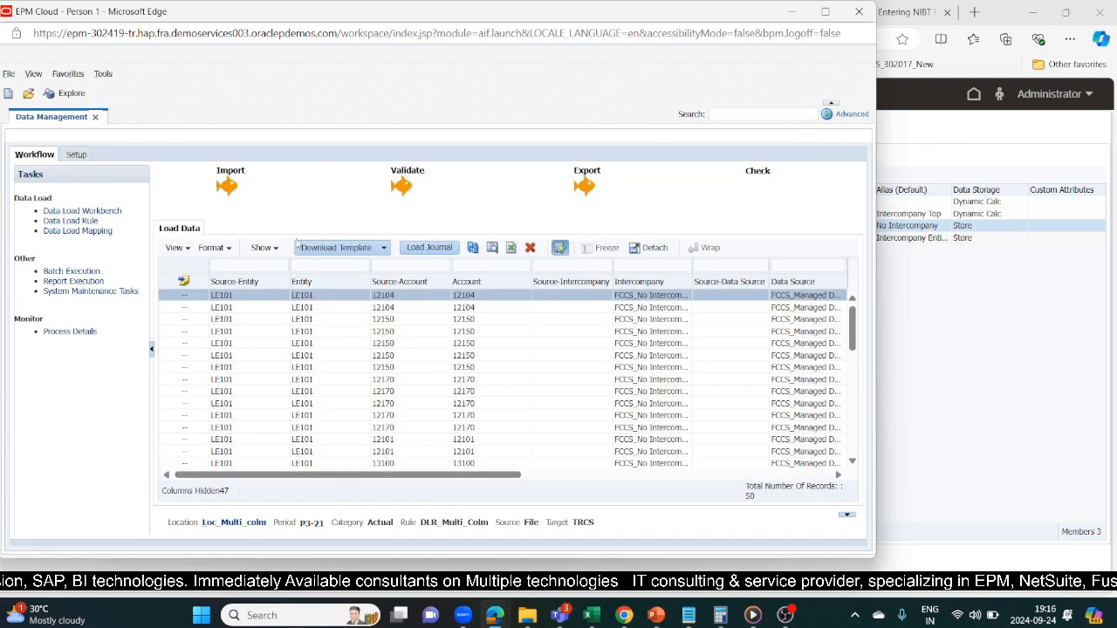
Set the target value of the Jurisdiction dimension's Like mapping to * and save the data load mapping.
left_click(59, 231)
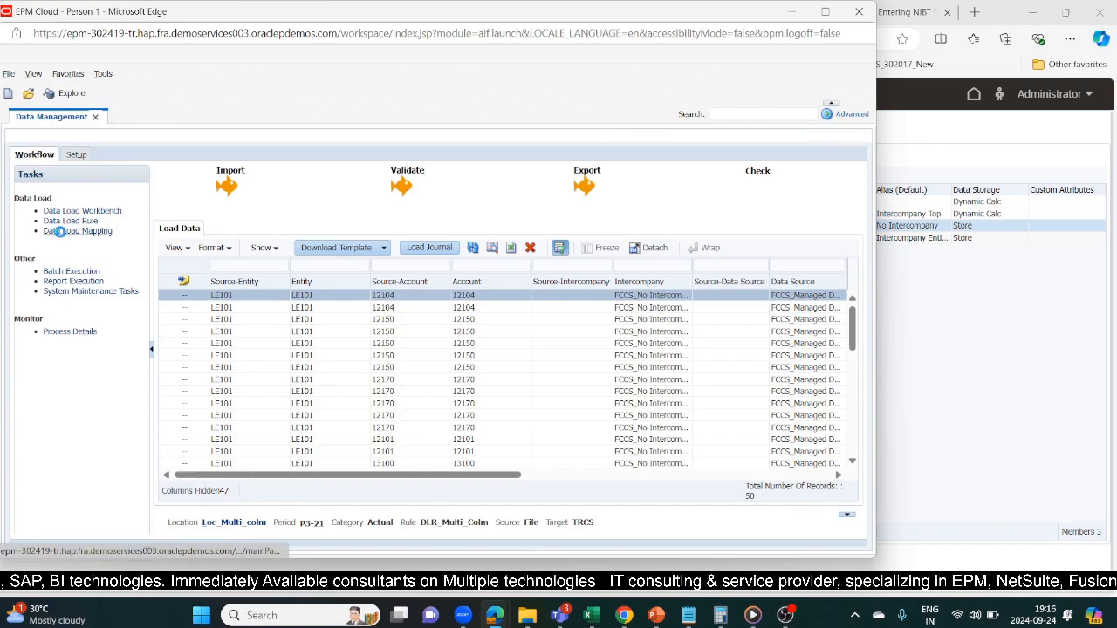
left_click(279, 213)
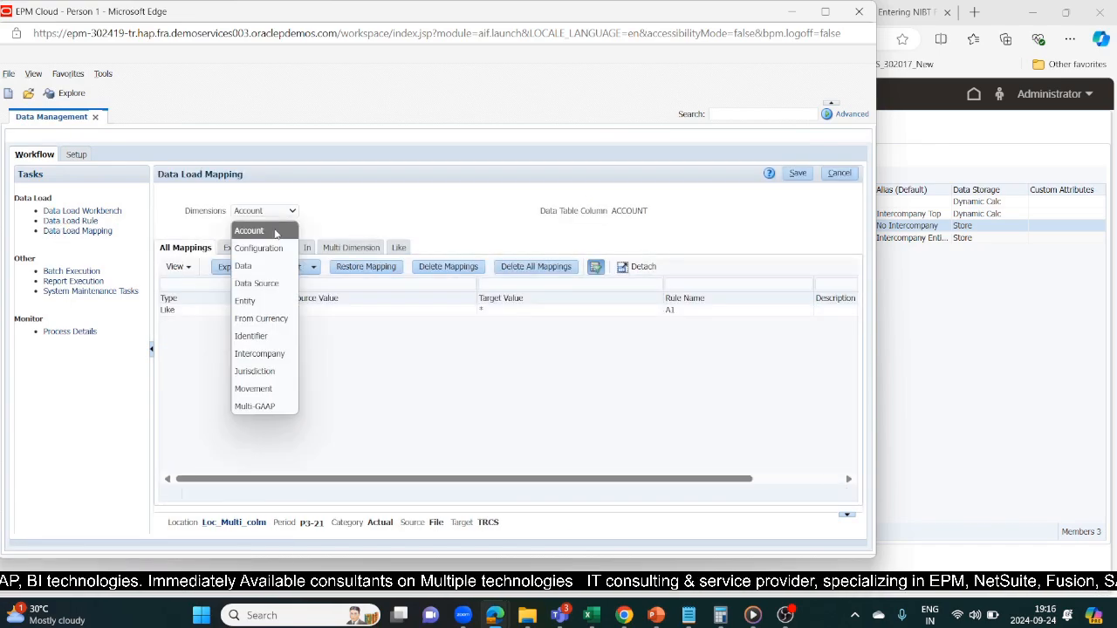
left_click(263, 371)
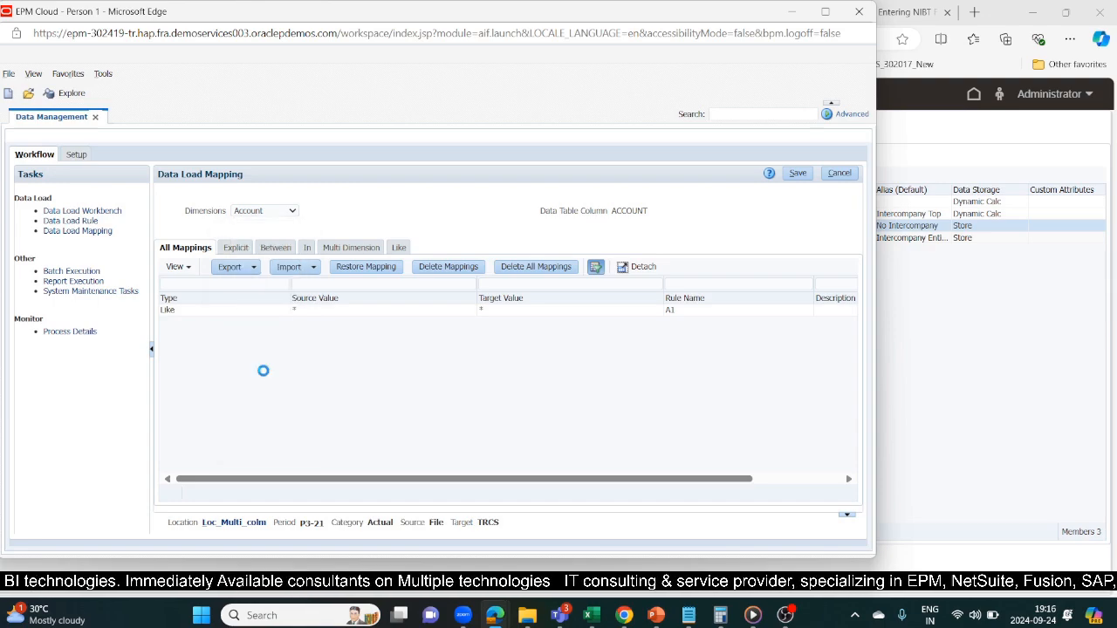
left_click(393, 249)
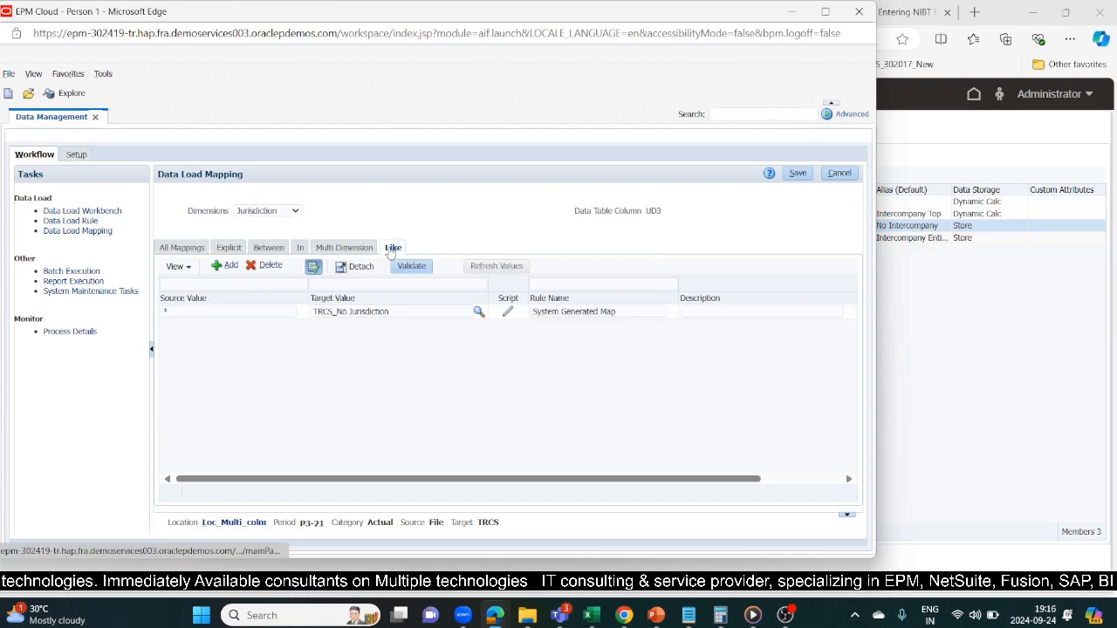
left_click(402, 314)
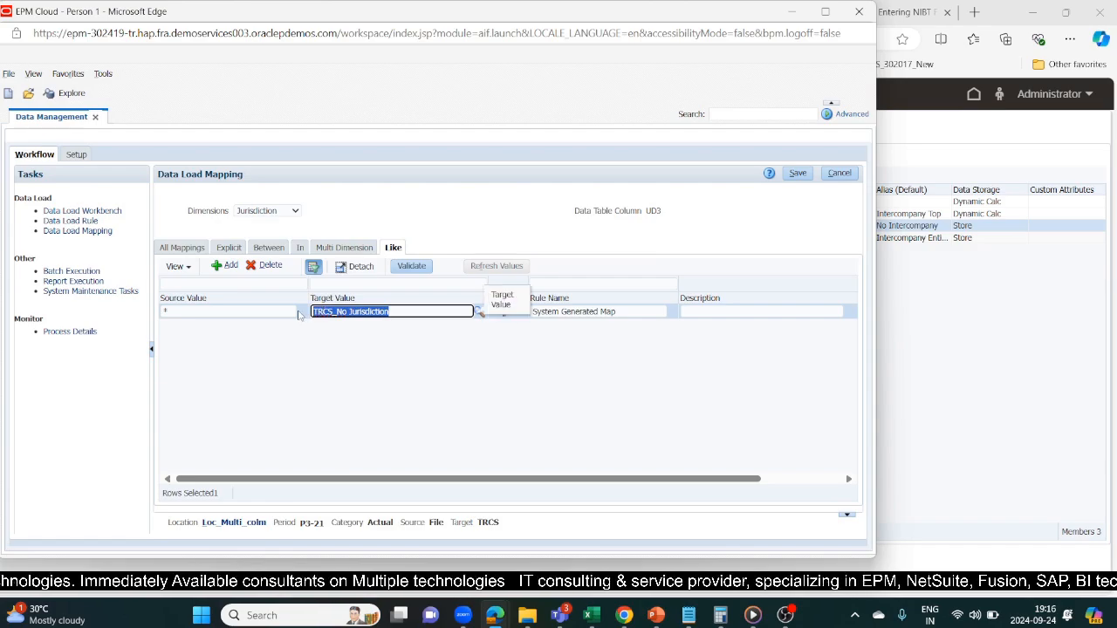
type("*")
key("Return")
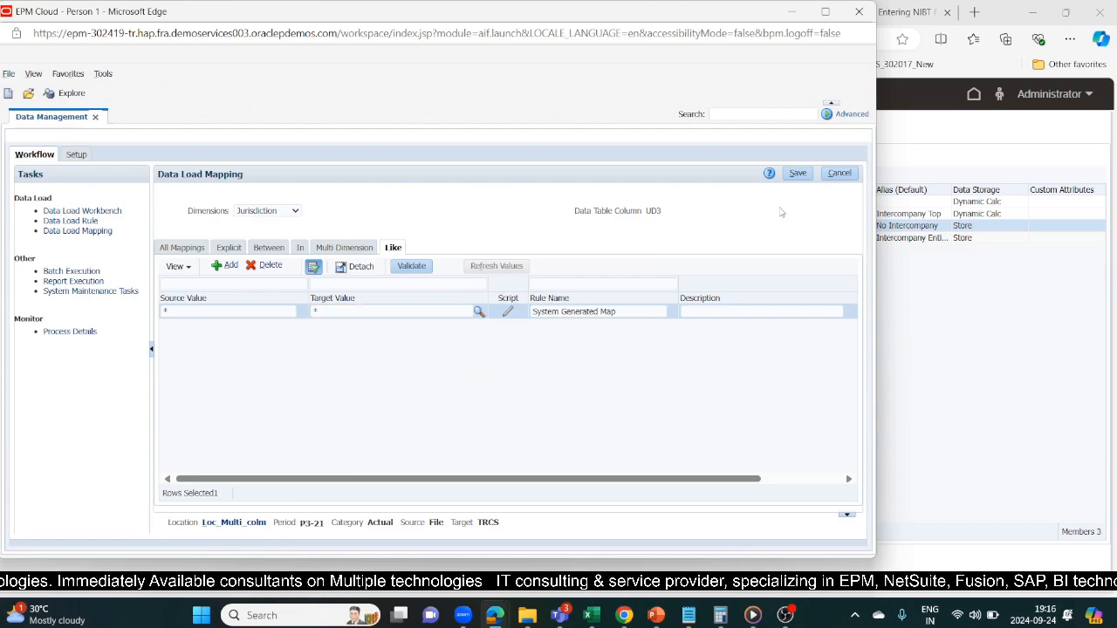
left_click(798, 172)
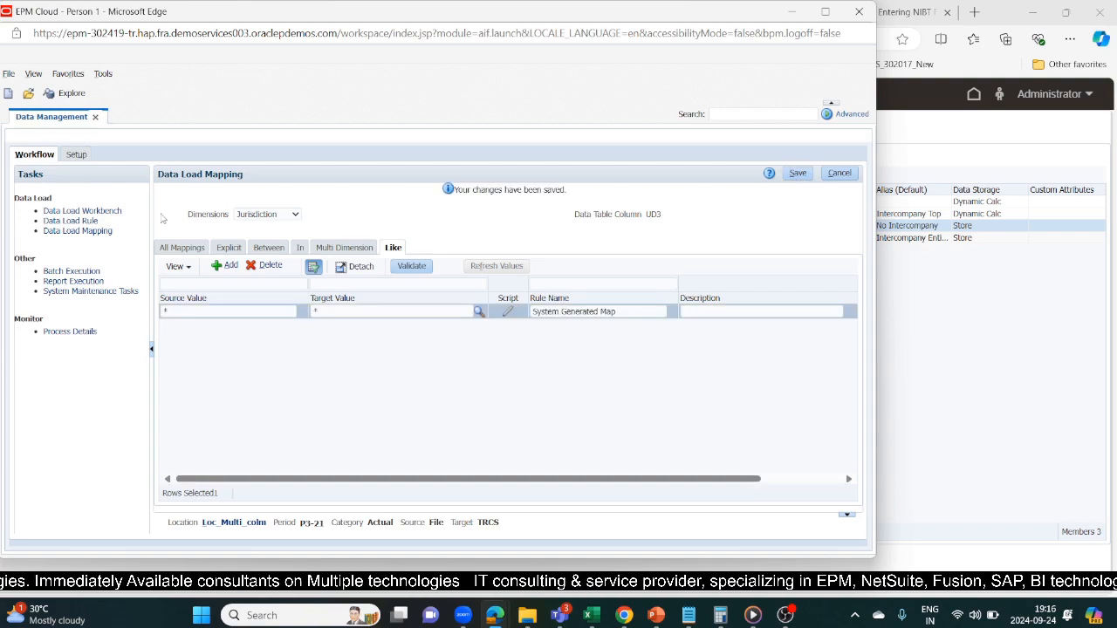
left_click(77, 222)
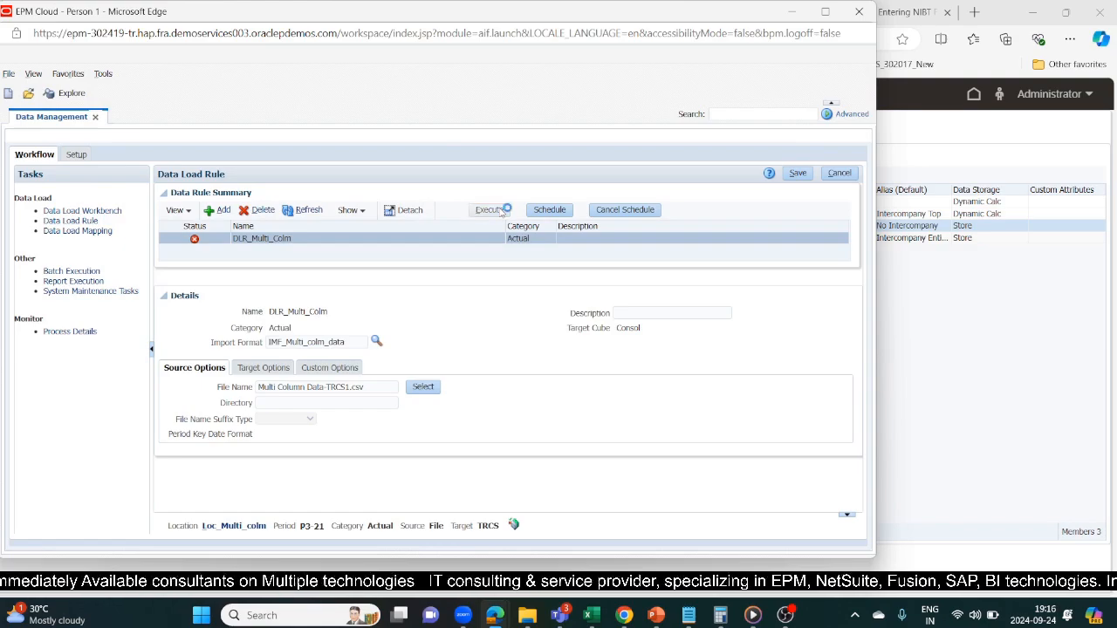
left_click(497, 211)
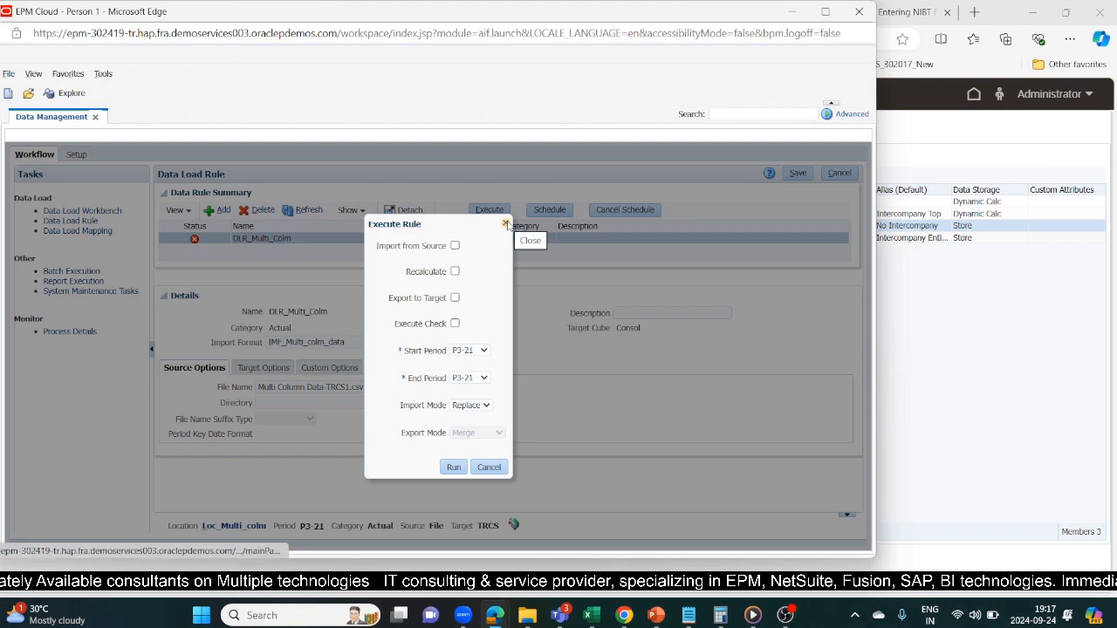
left_click(505, 224)
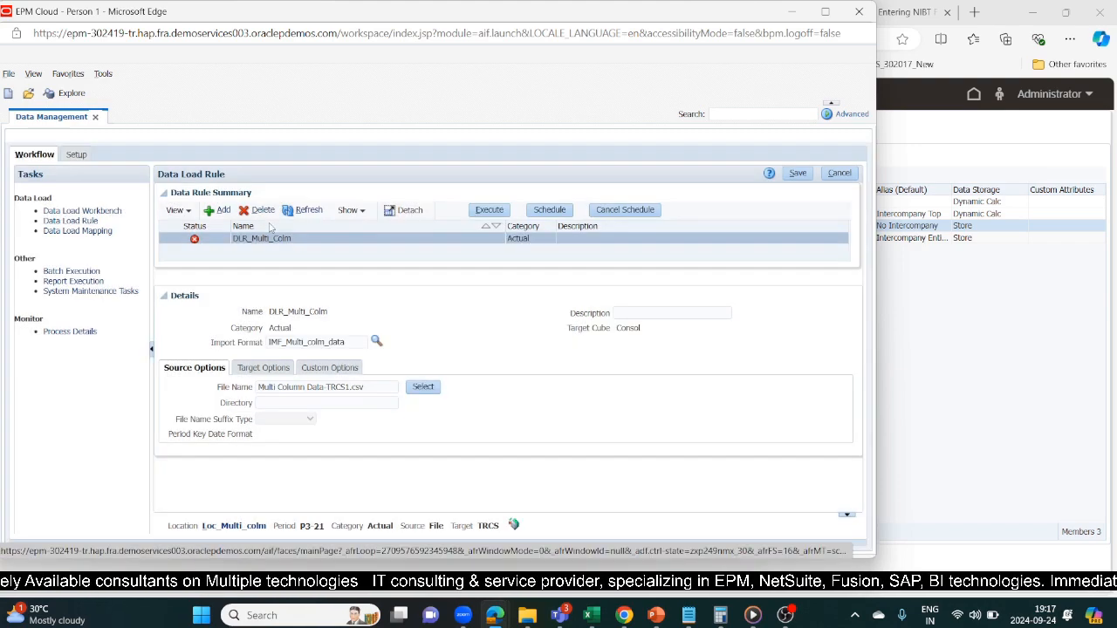
Execute the DLR_Multi_Colm data load rule for P3-21 with Import from Source, Export to Target and export mode Replace, and refresh its status.
left_click(104, 214)
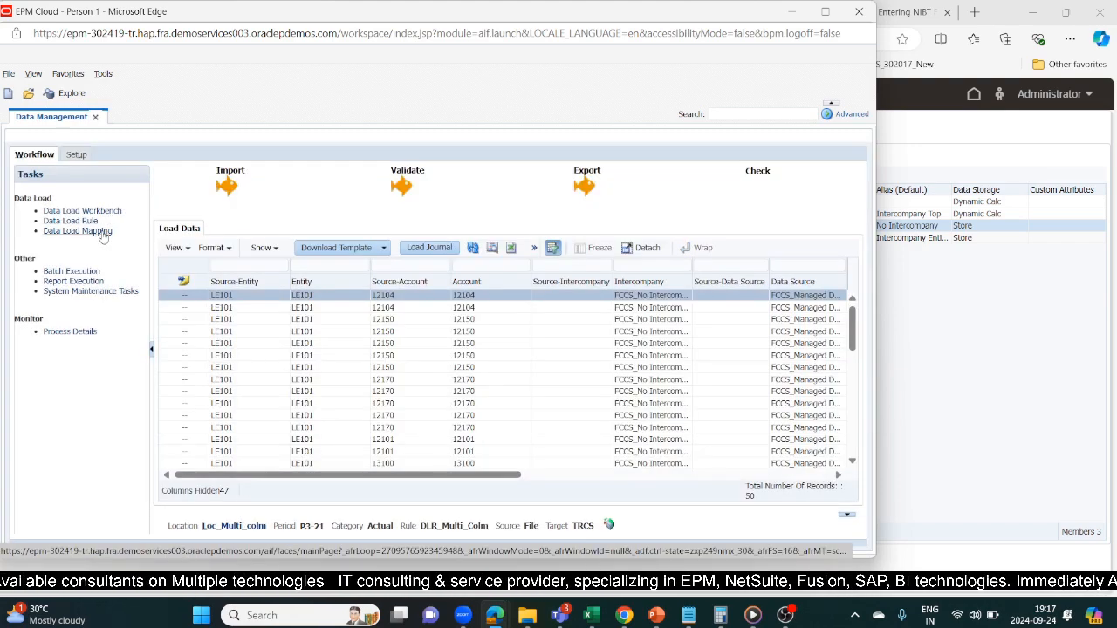
left_click(92, 221)
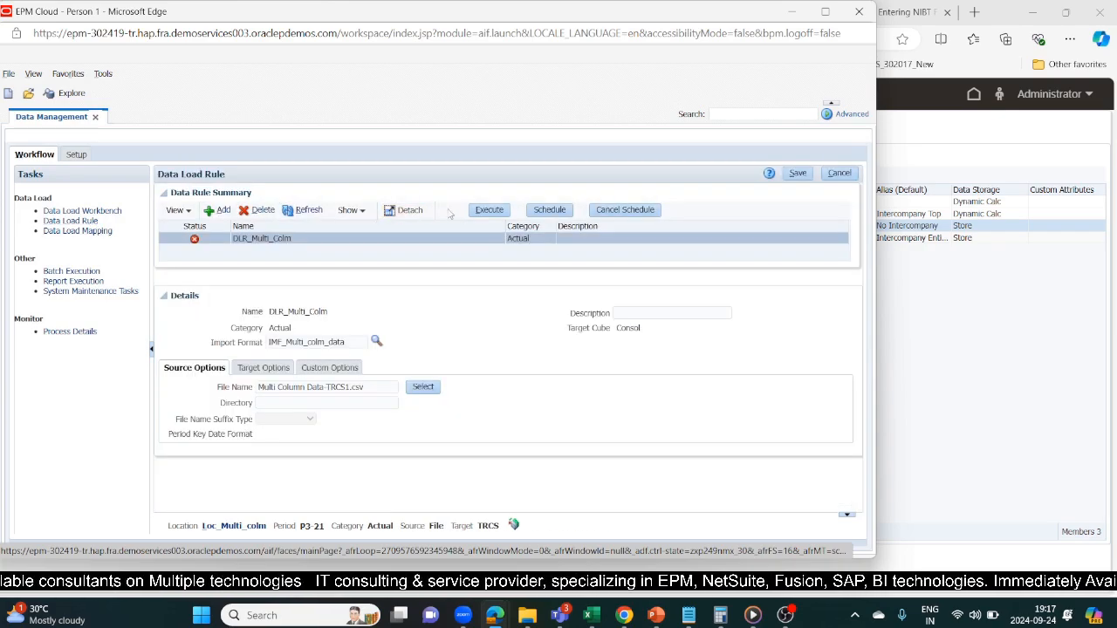
left_click(489, 210)
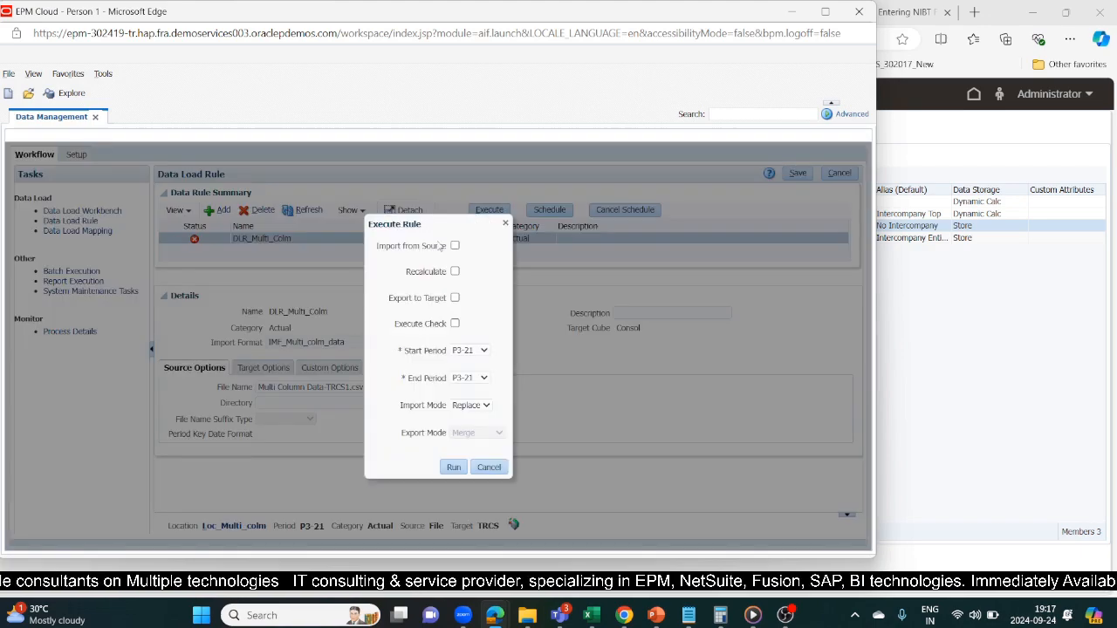
left_click(455, 246)
left_click(454, 298)
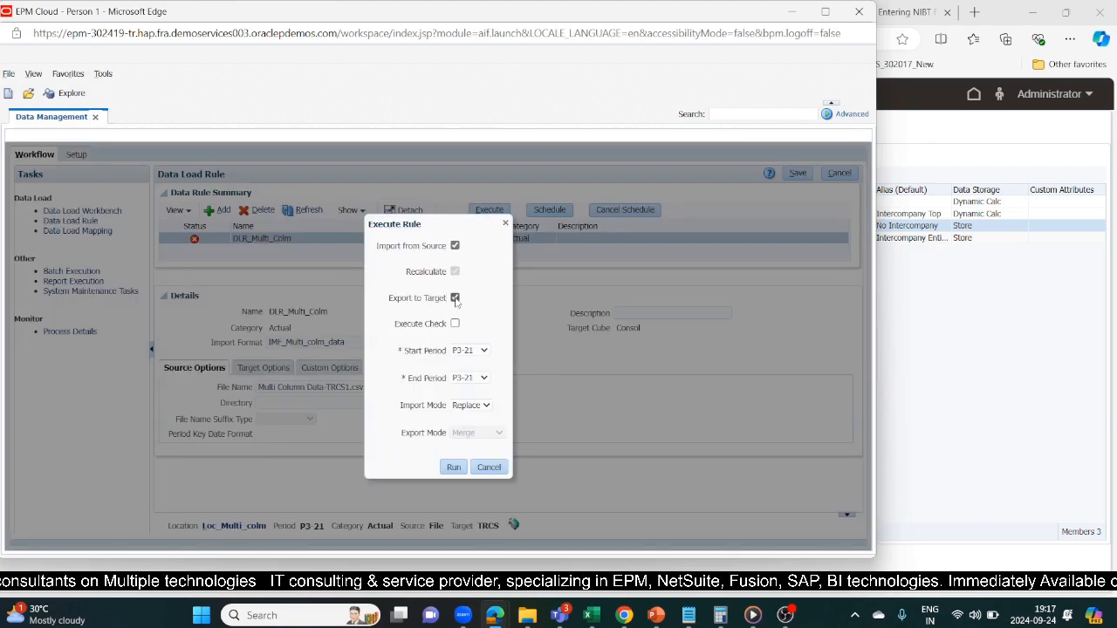
left_click(476, 433)
left_click(465, 487)
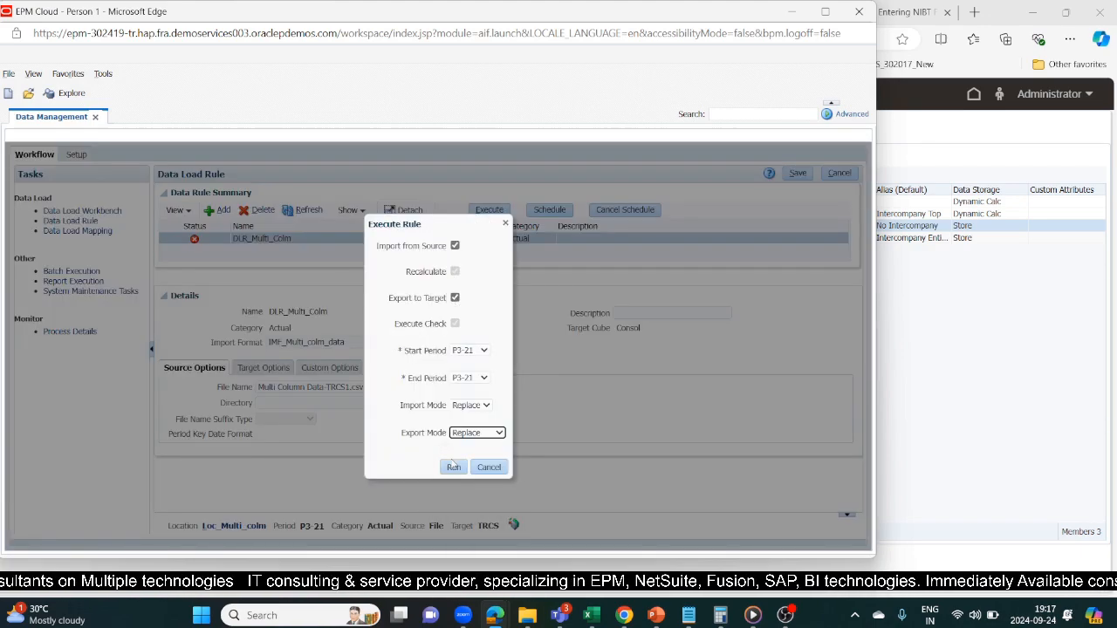
left_click(453, 467)
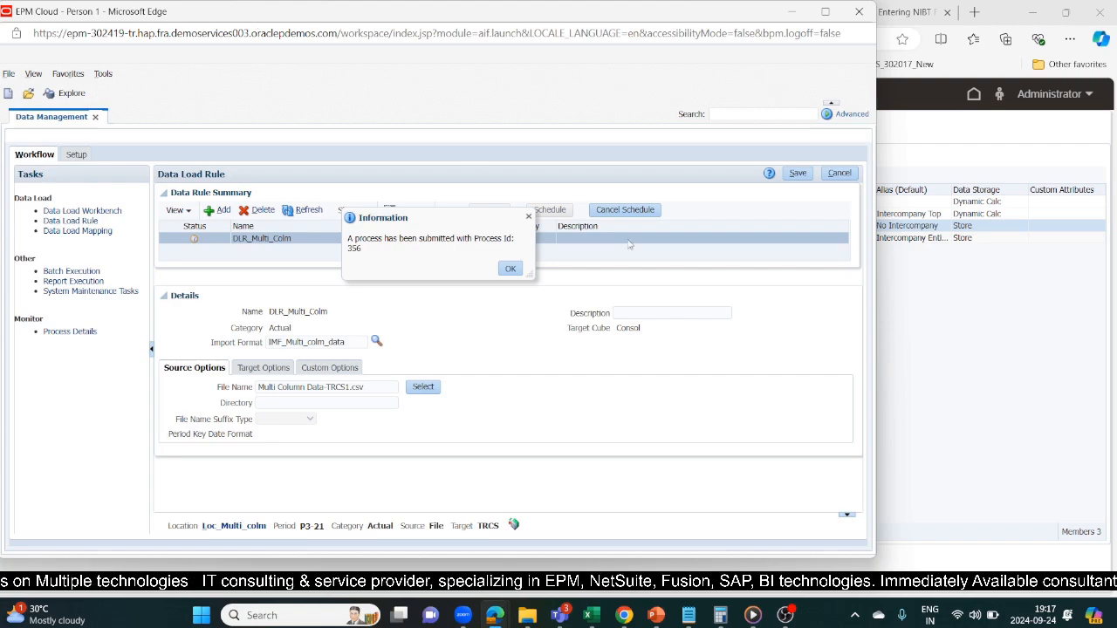
left_click(512, 269)
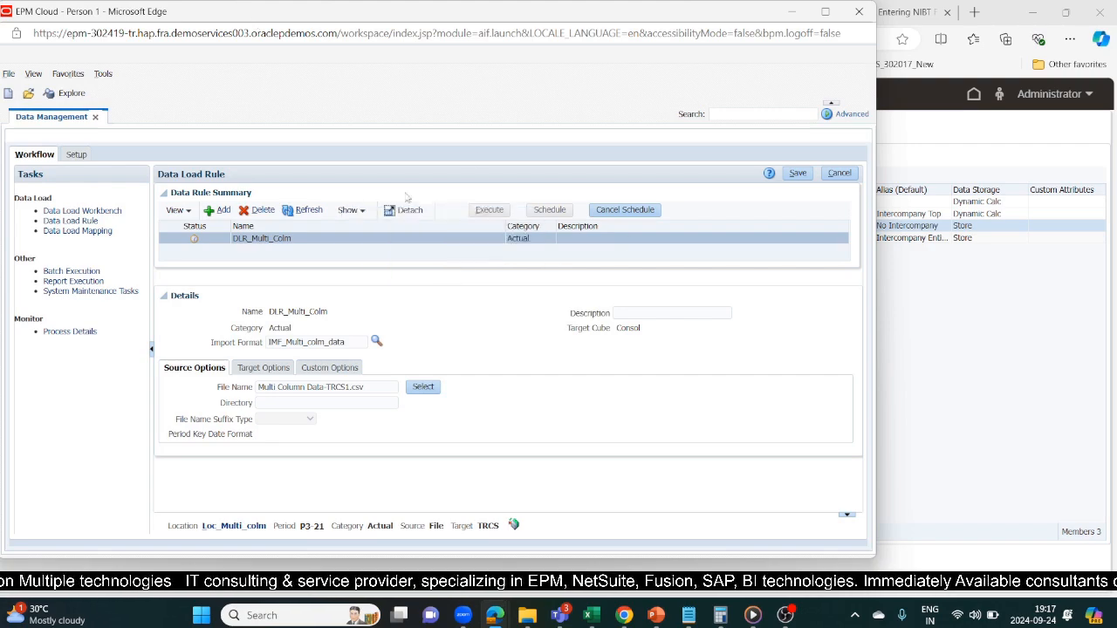
left_click(309, 211)
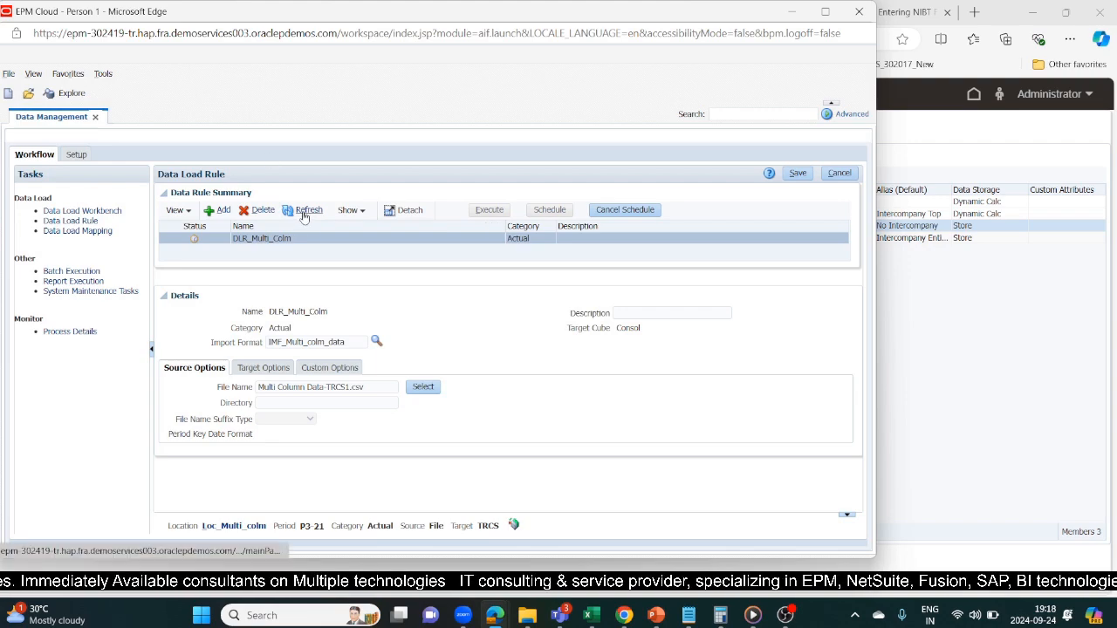
left_click(301, 211)
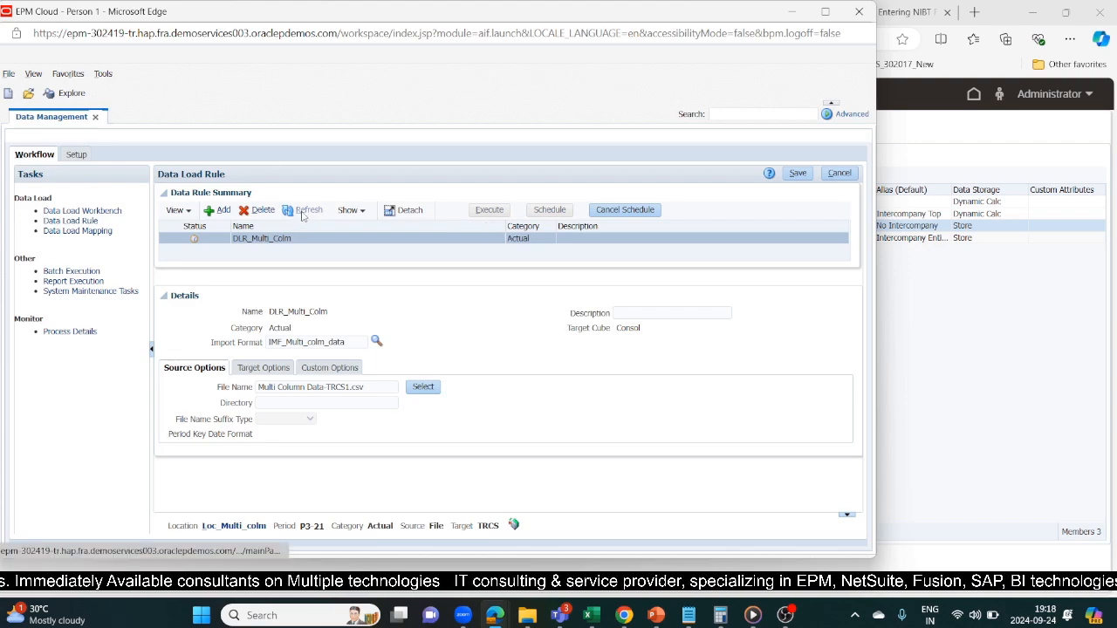
Check the import, validate and export stages and the source and target Jurisdiction values in the Data Load Workbench.
left_click(73, 209)
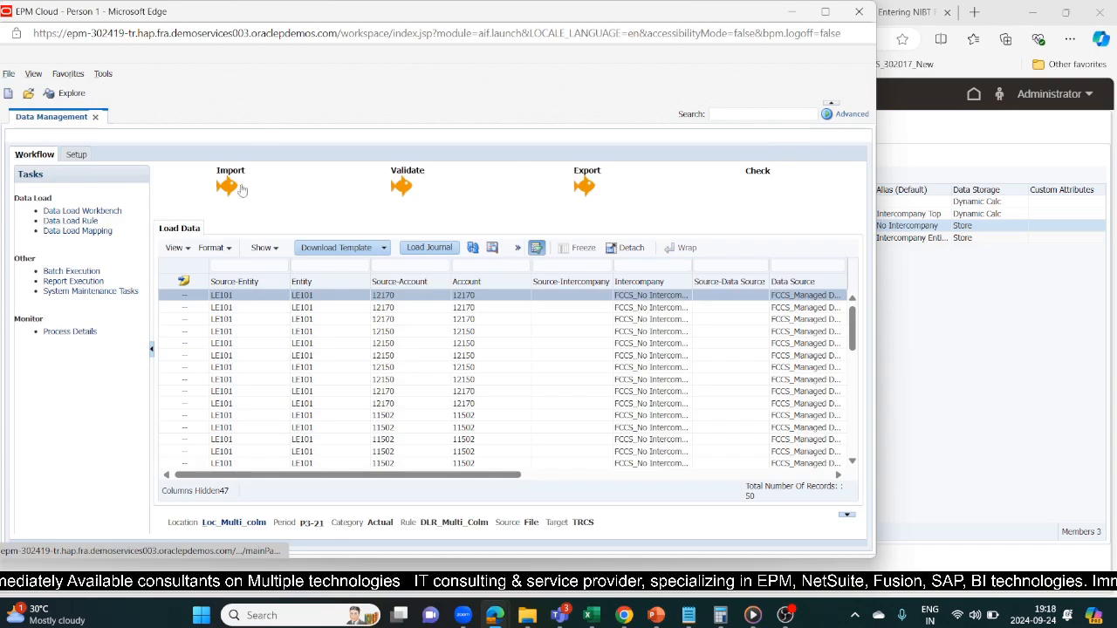
left_click_drag(499, 476, 732, 479)
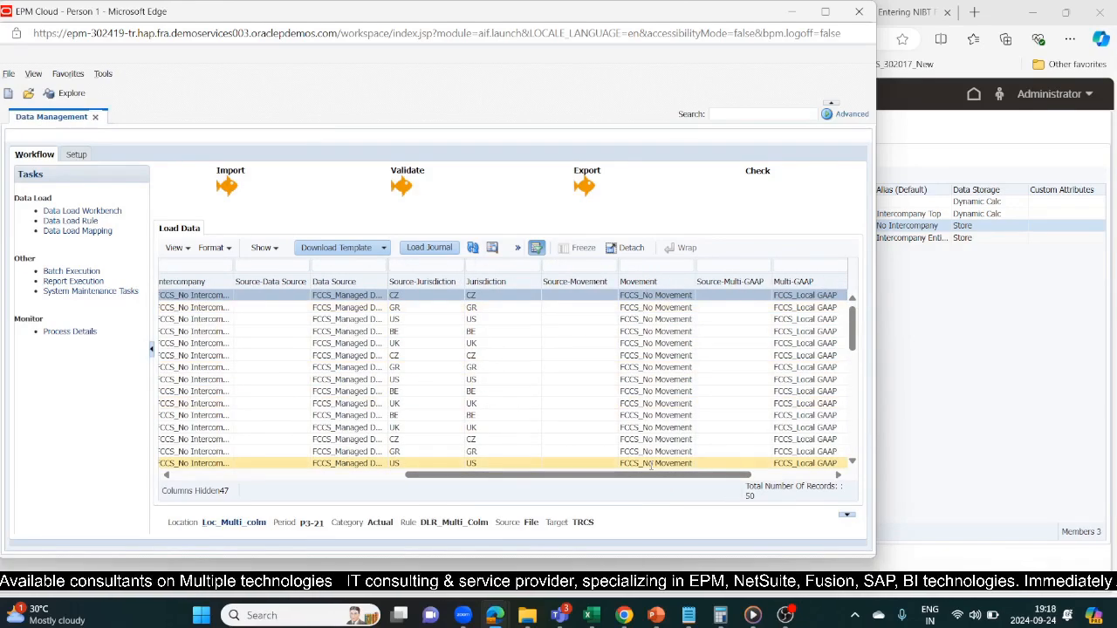
left_click_drag(660, 477, 363, 473)
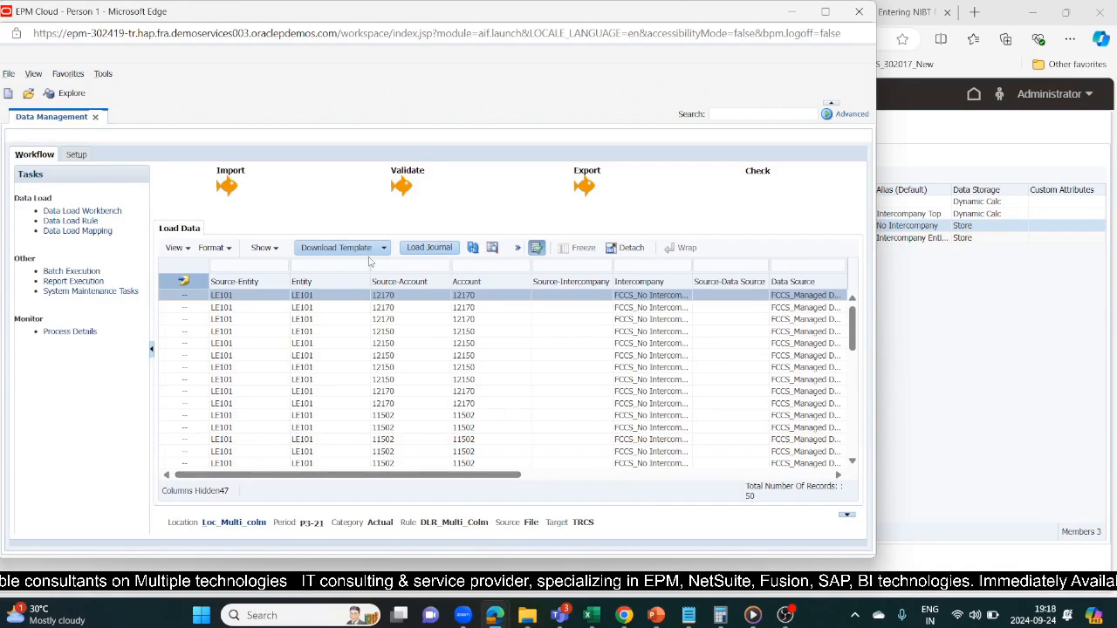
Filter the workbench records by source account 12170 and view their jurisdictions and amounts.
left_click(394, 268)
type("12170")
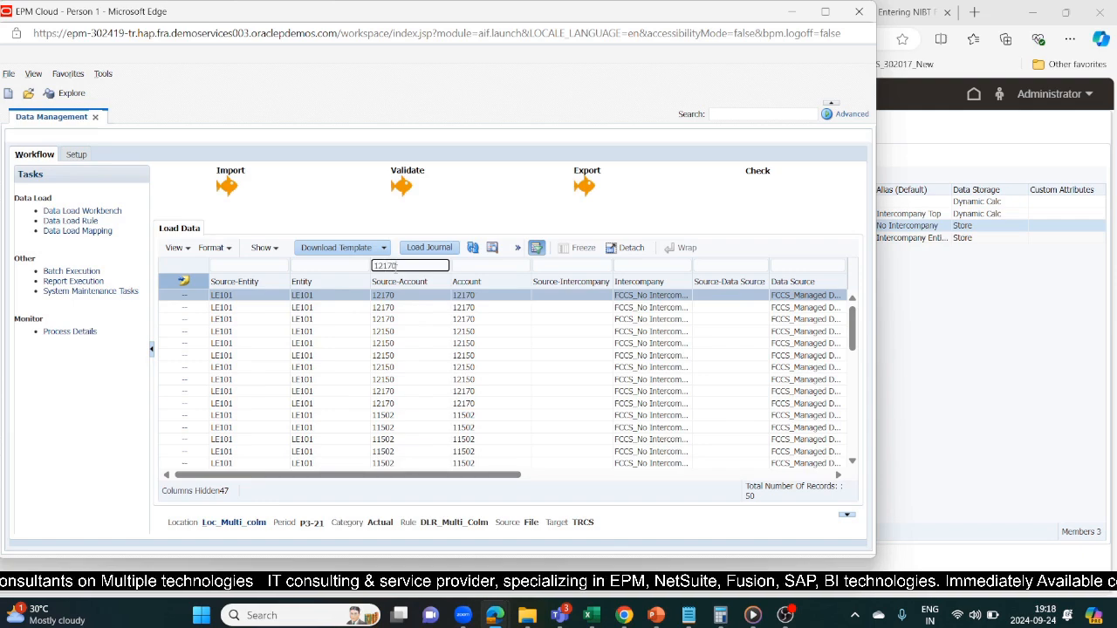
key("Return")
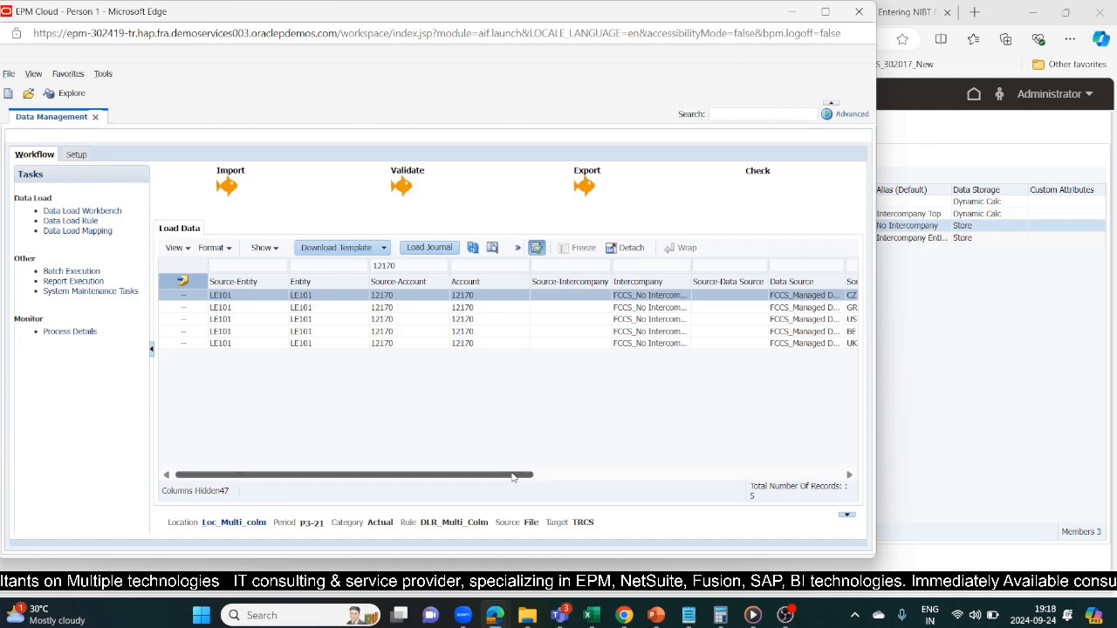
left_click_drag(514, 477, 688, 477)
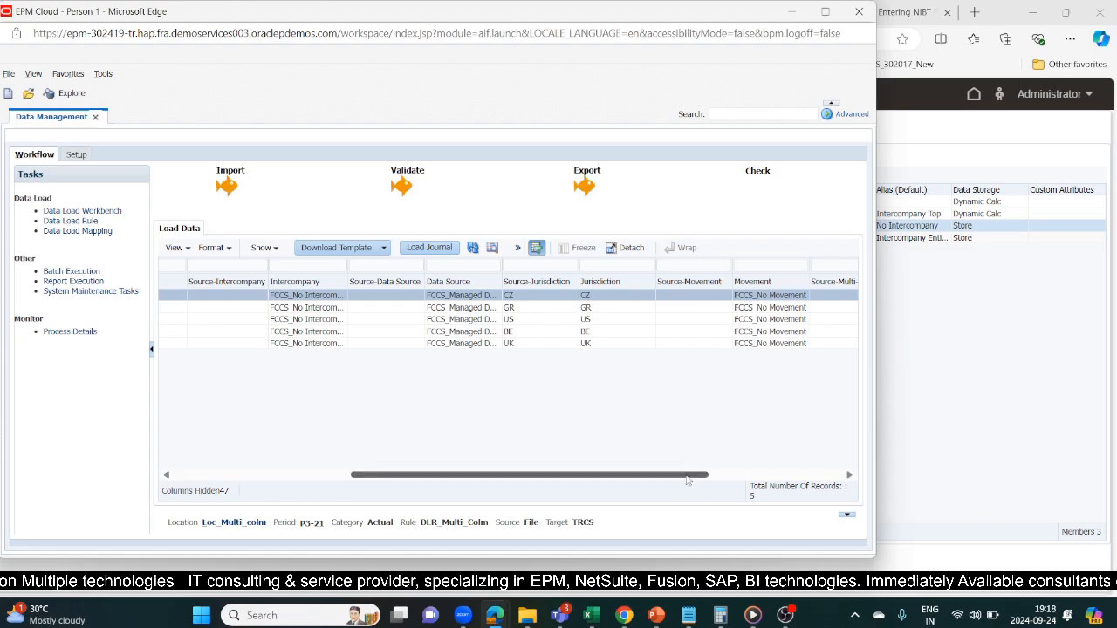
left_click_drag(687, 477, 794, 477)
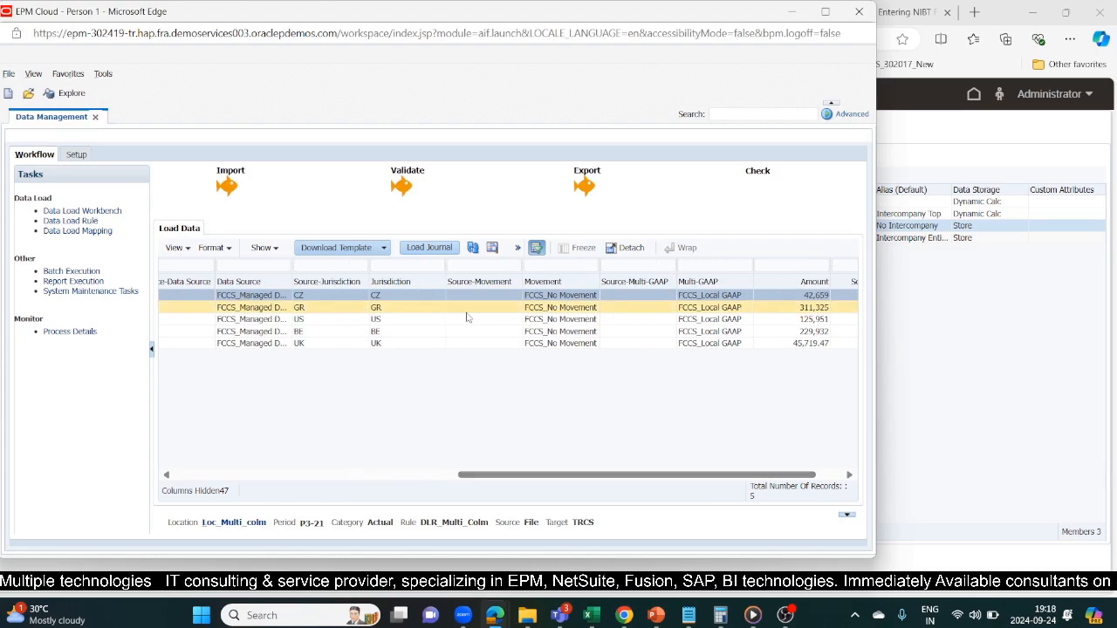
Switch to Excel, highlight the account 11502 row in Multi Column Data-TRCS1, and return to the Data Load Workbench.
key("alt+Tab")
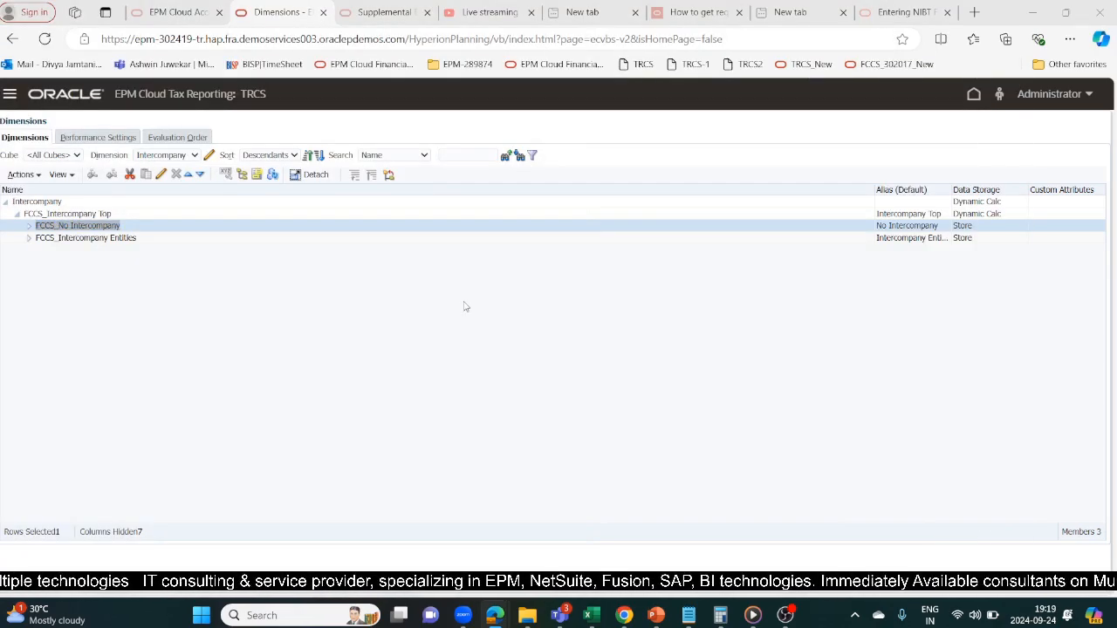
key("alt+Tab")
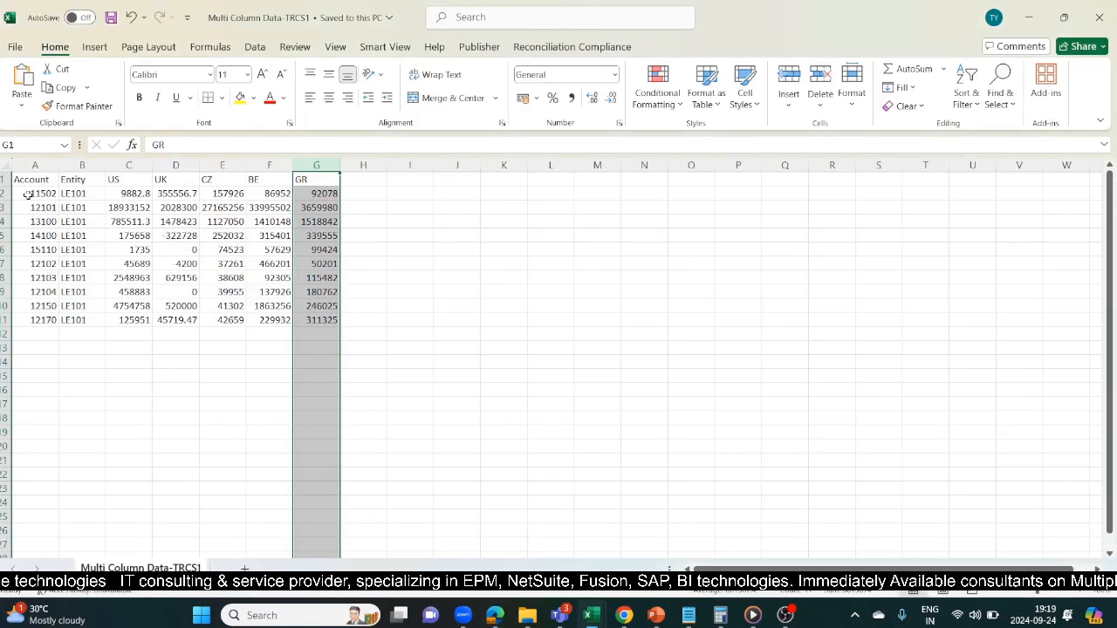
left_click(28, 194)
left_click(5, 194)
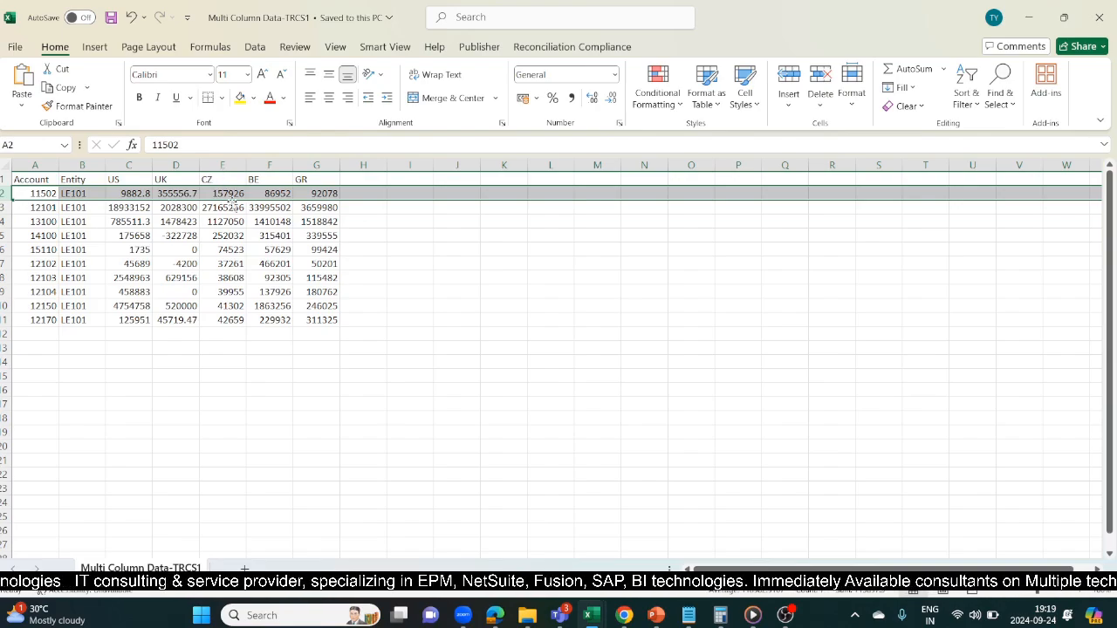
key("alt+Tab")
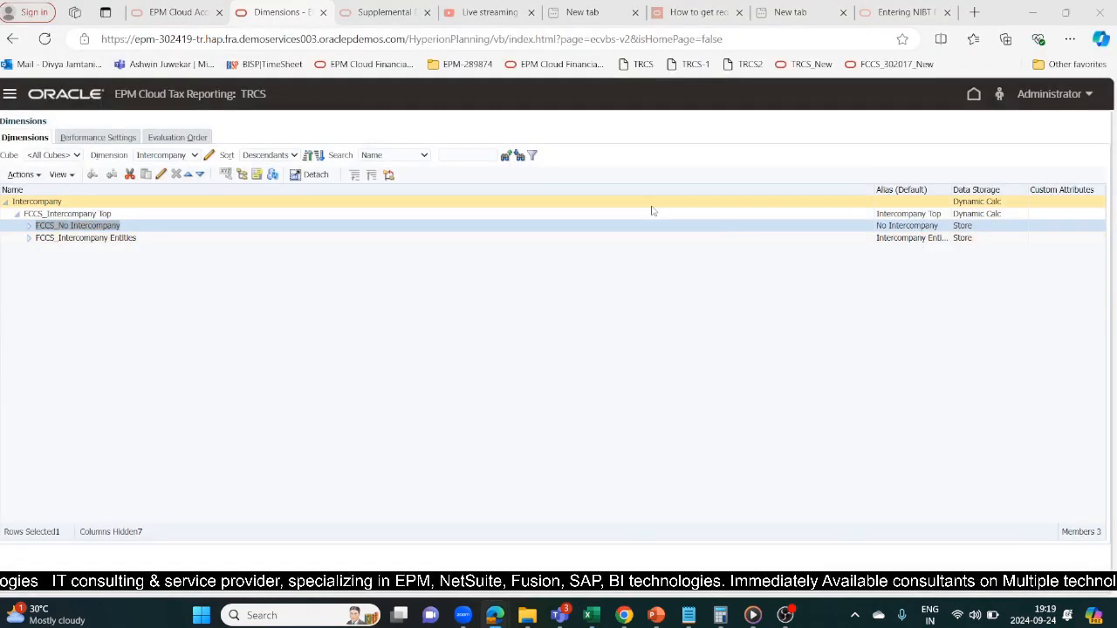
key("alt+Tab")
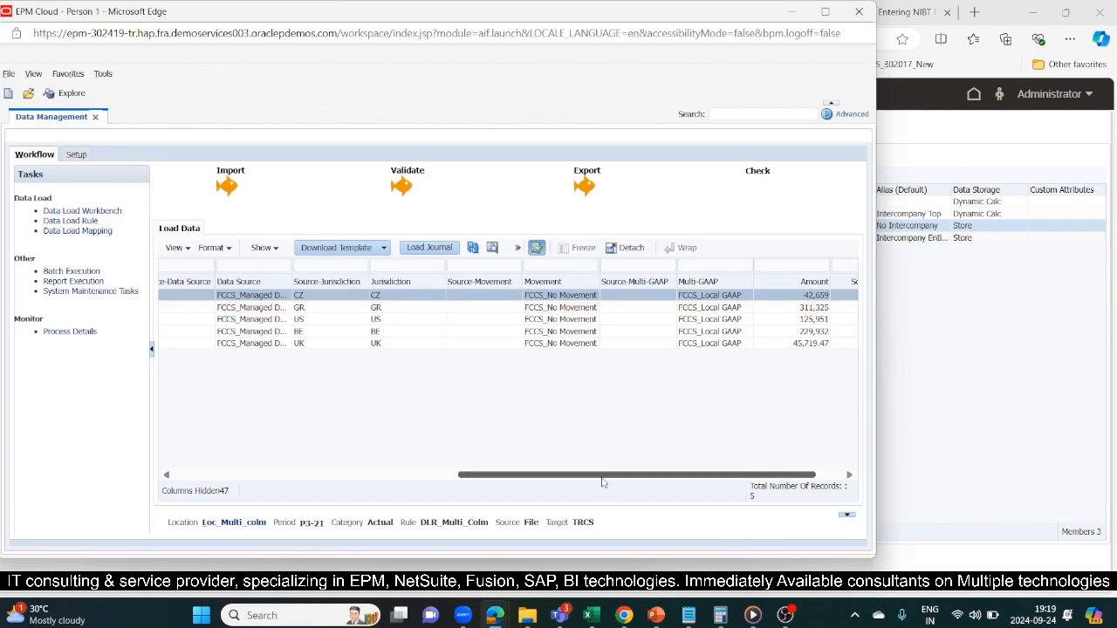
Bring the workbench's Source Amount column into view and highlight the account 12170 row in the Excel source file.
left_click_drag(602, 479, 653, 472)
key("alt+Tab")
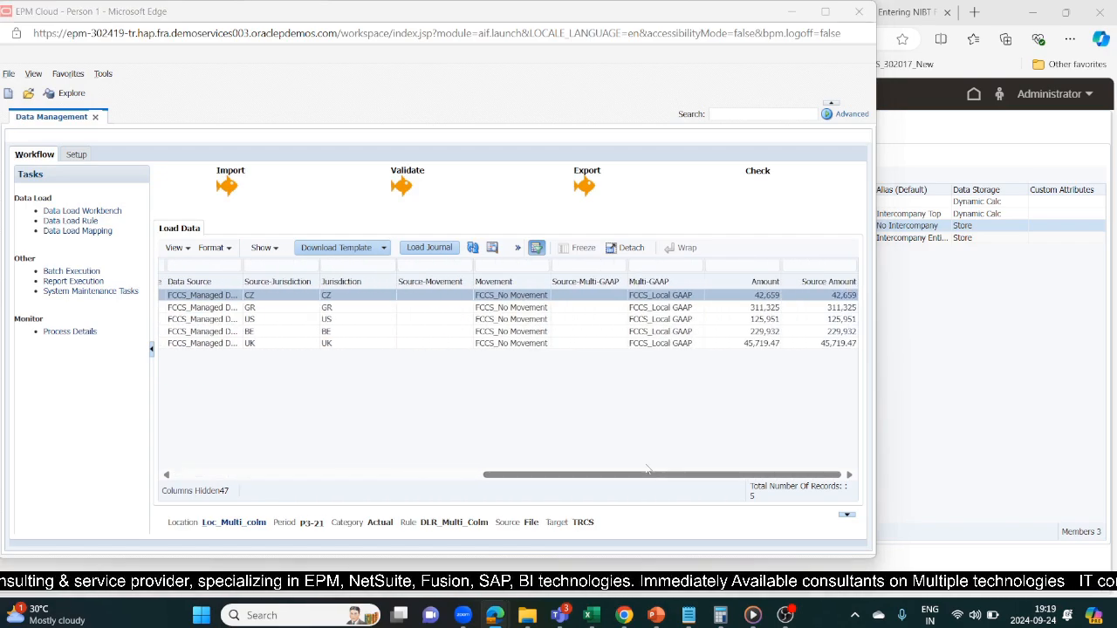
key("alt+Tab")
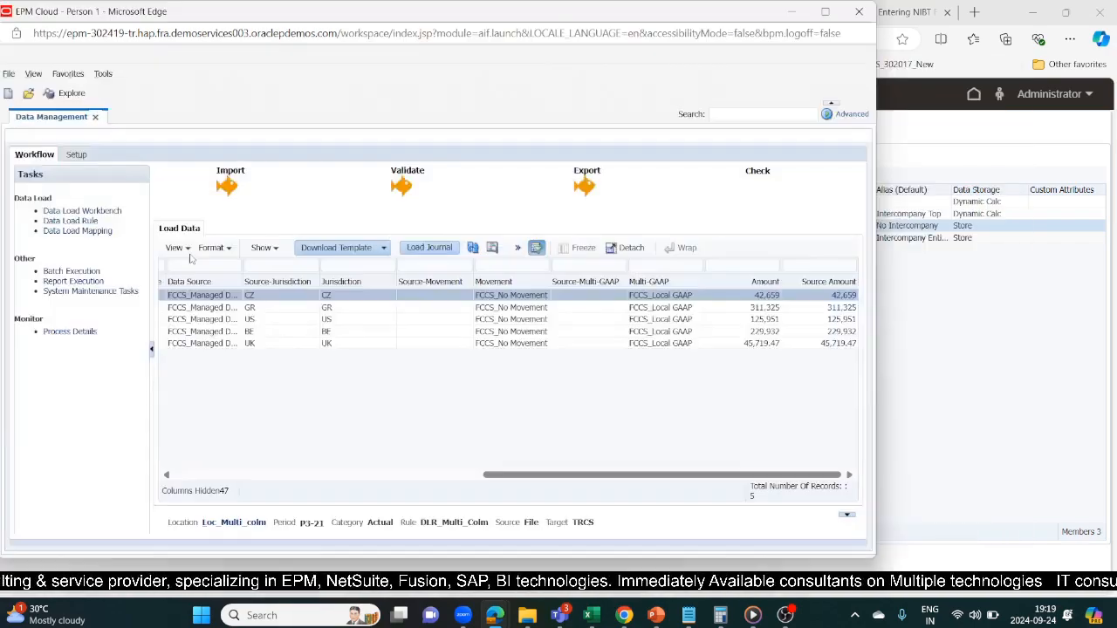
key("alt+Tab")
key("Tab")
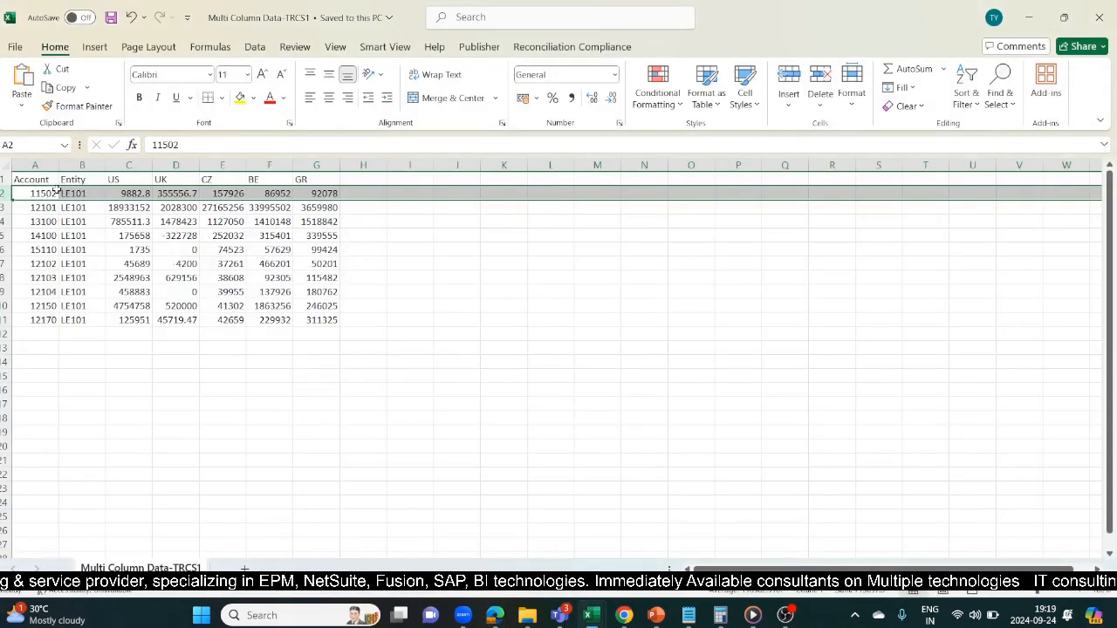
left_click(6, 319)
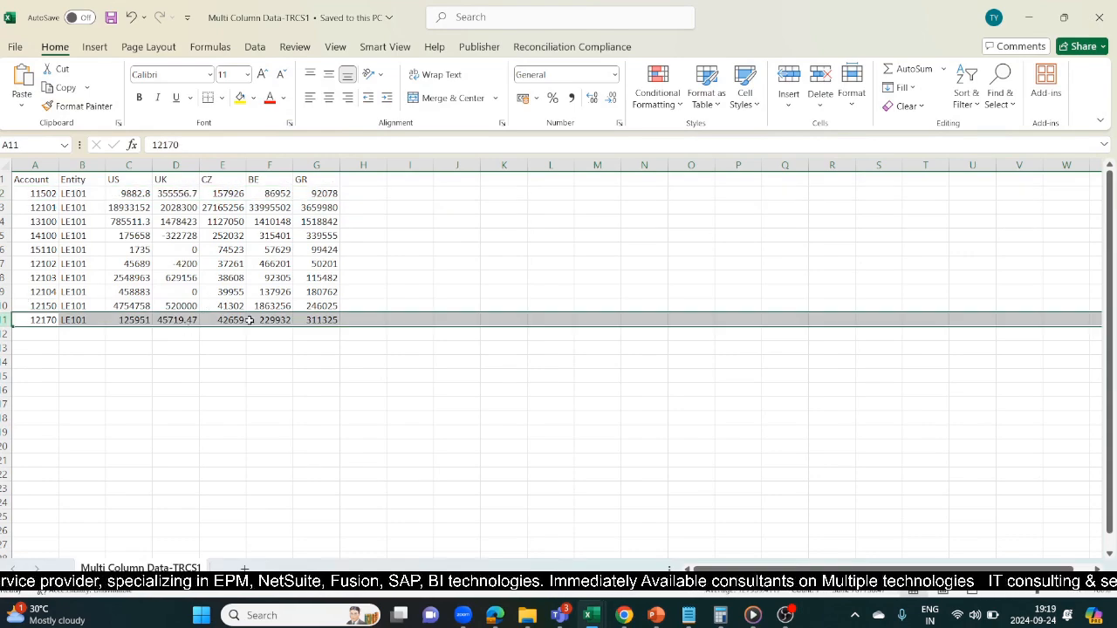
Compare the US jurisdiction amount for account 12170 in the Data Load Workbench with the Excel source row.
key("alt+Tab")
key("alt+Tab")
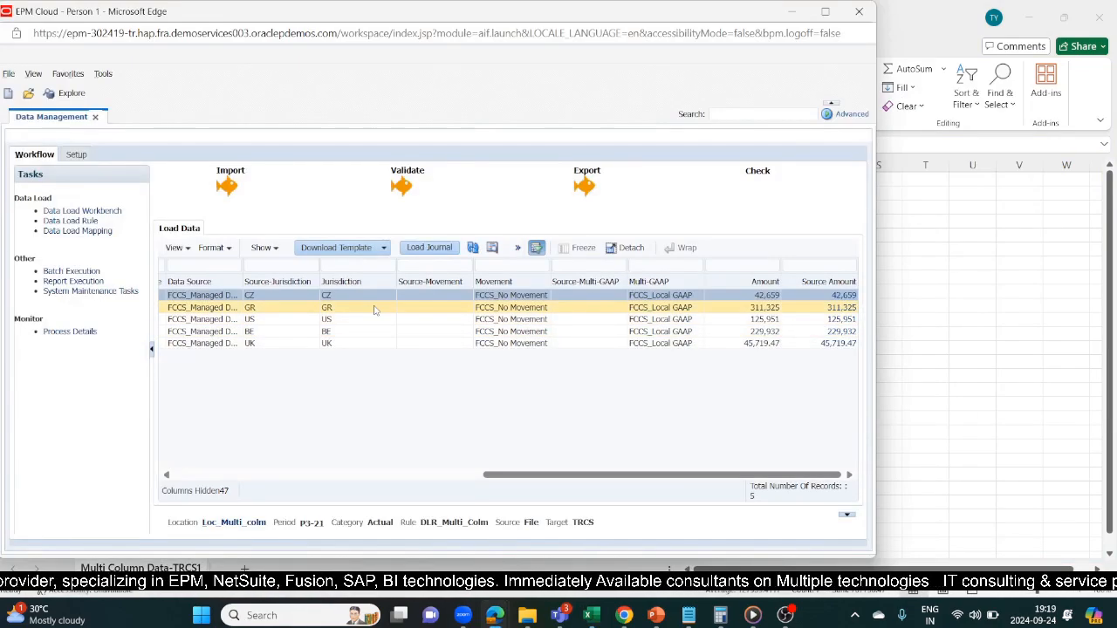
key("alt+Tab")
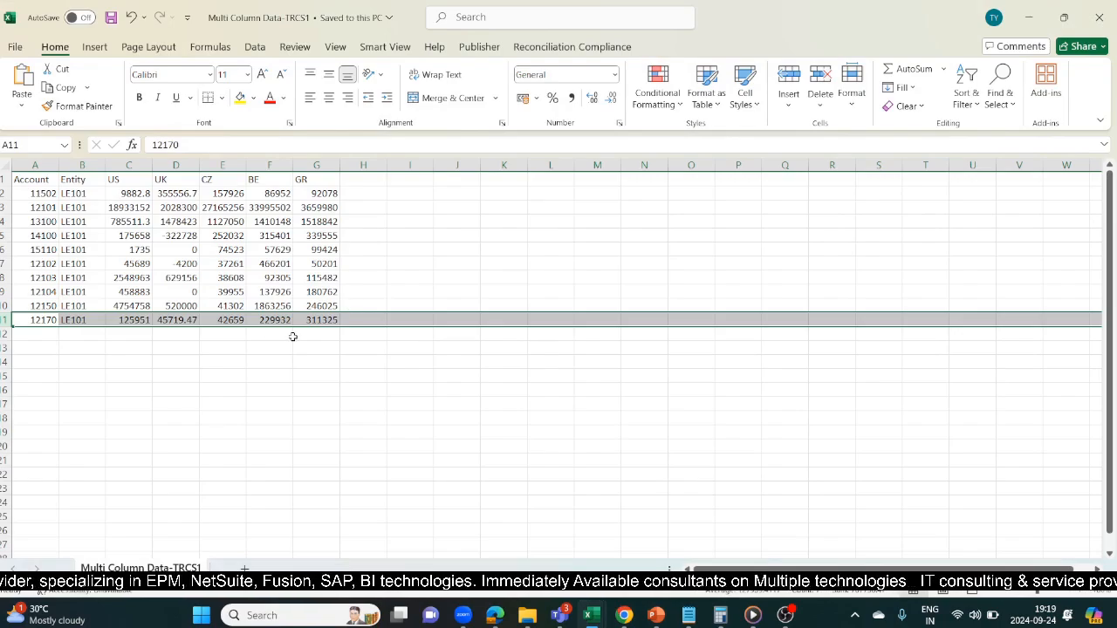
key("alt+Tab")
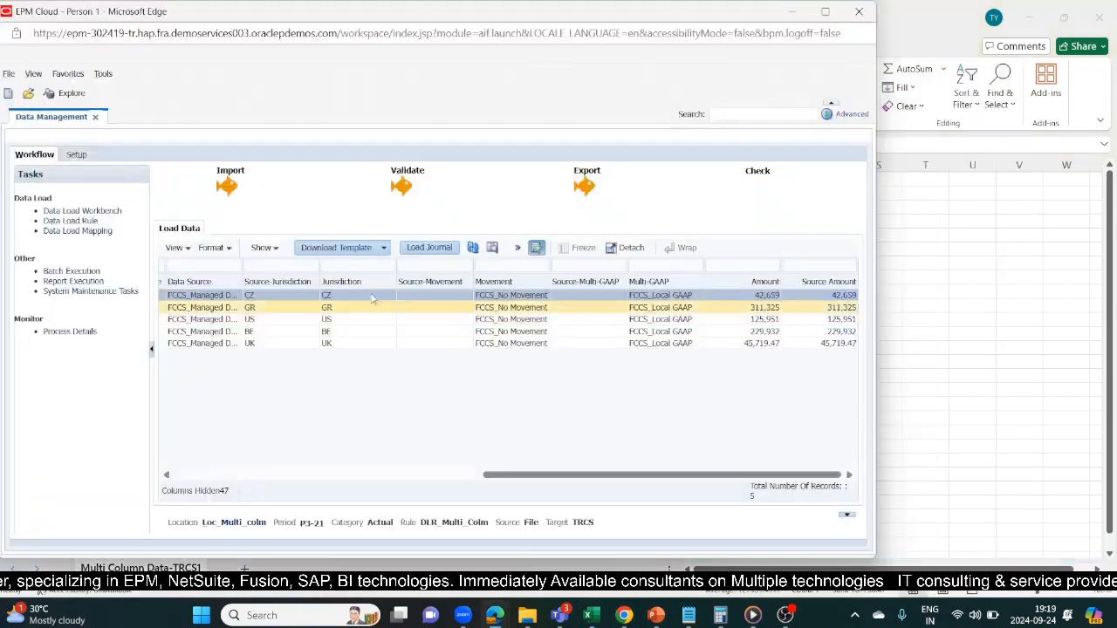
left_click(330, 320)
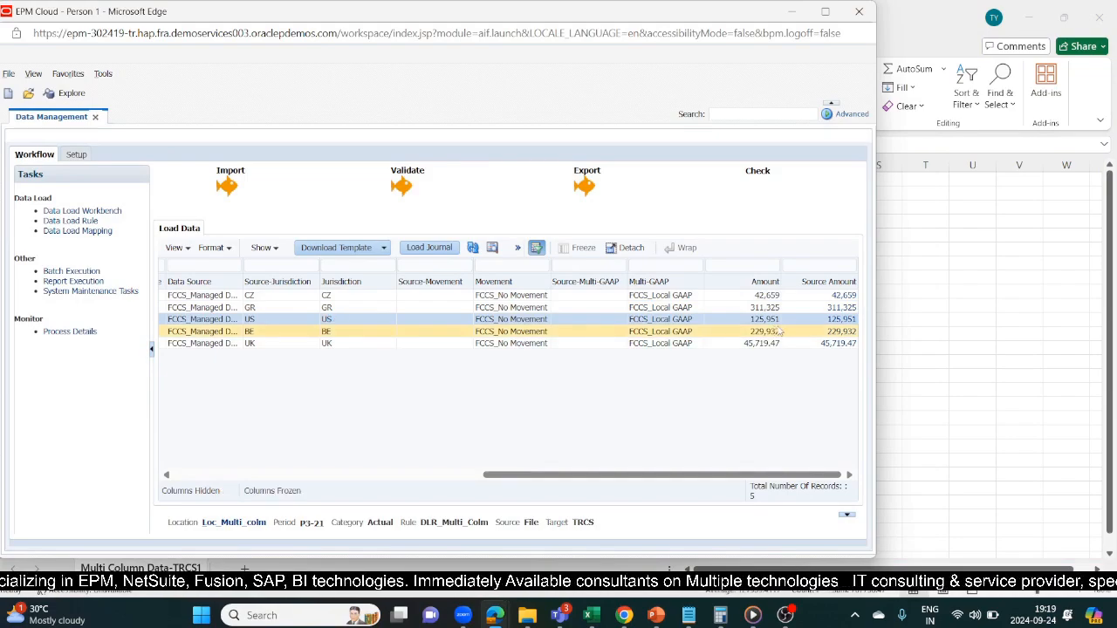
key("alt+Tab")
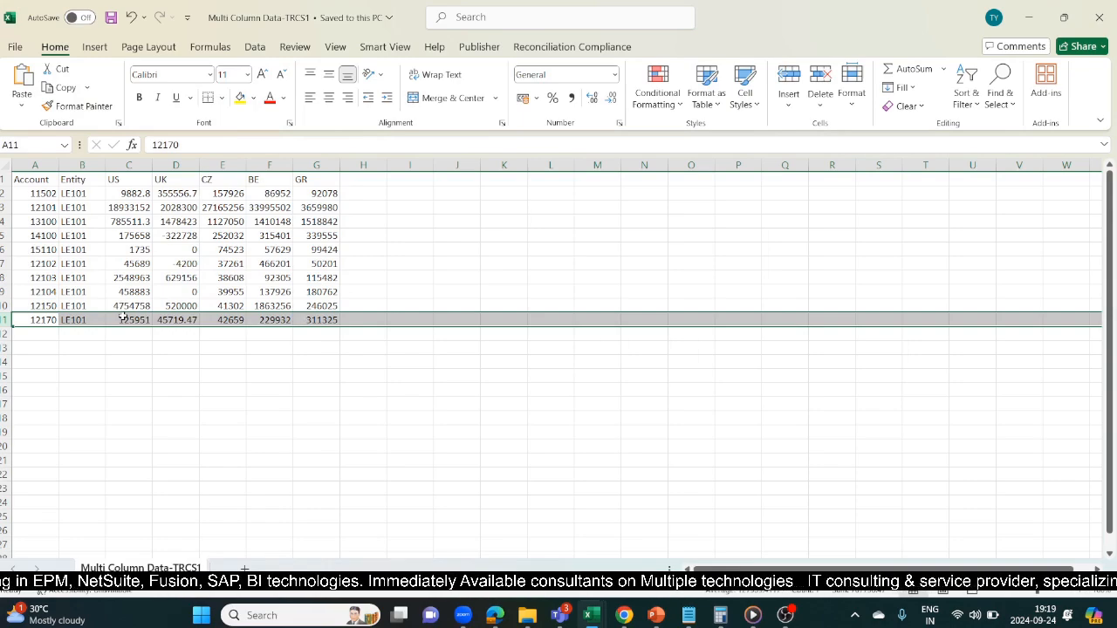
key("alt+Tab")
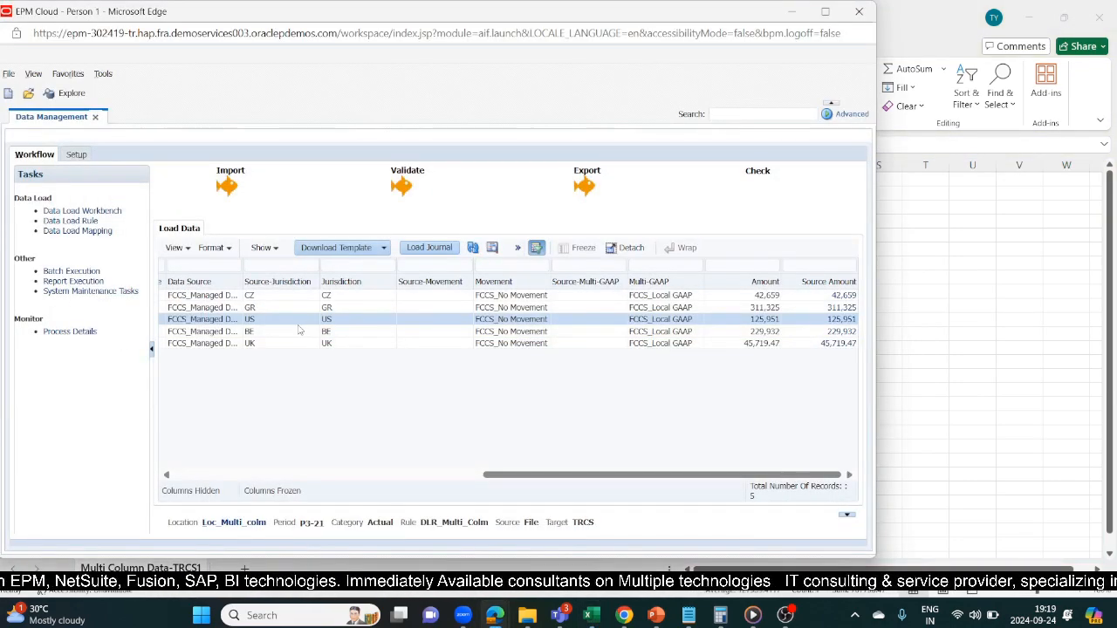
Compare the BE jurisdiction amount for account 12170 with its Excel source cell, and select the UK record in the workbench.
left_click(263, 332)
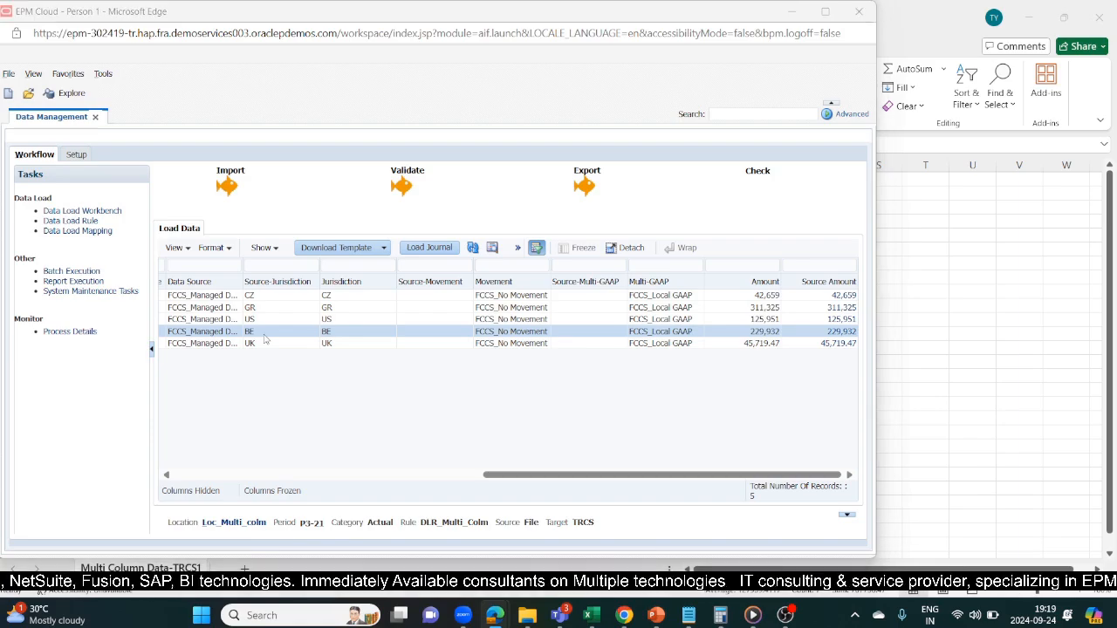
key("alt+Tab")
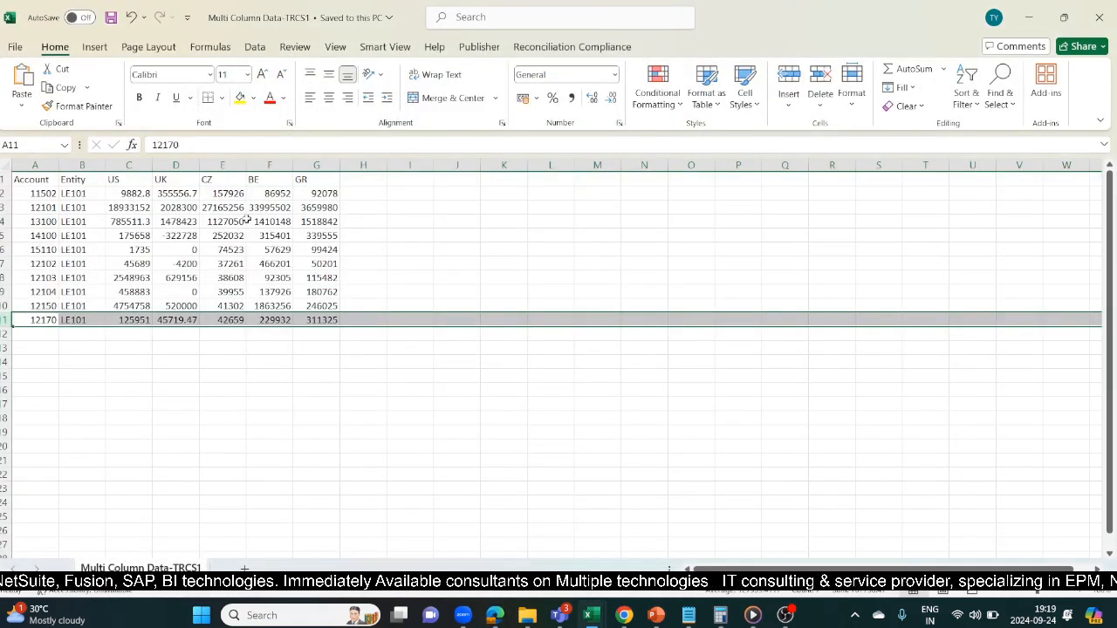
left_click(273, 317)
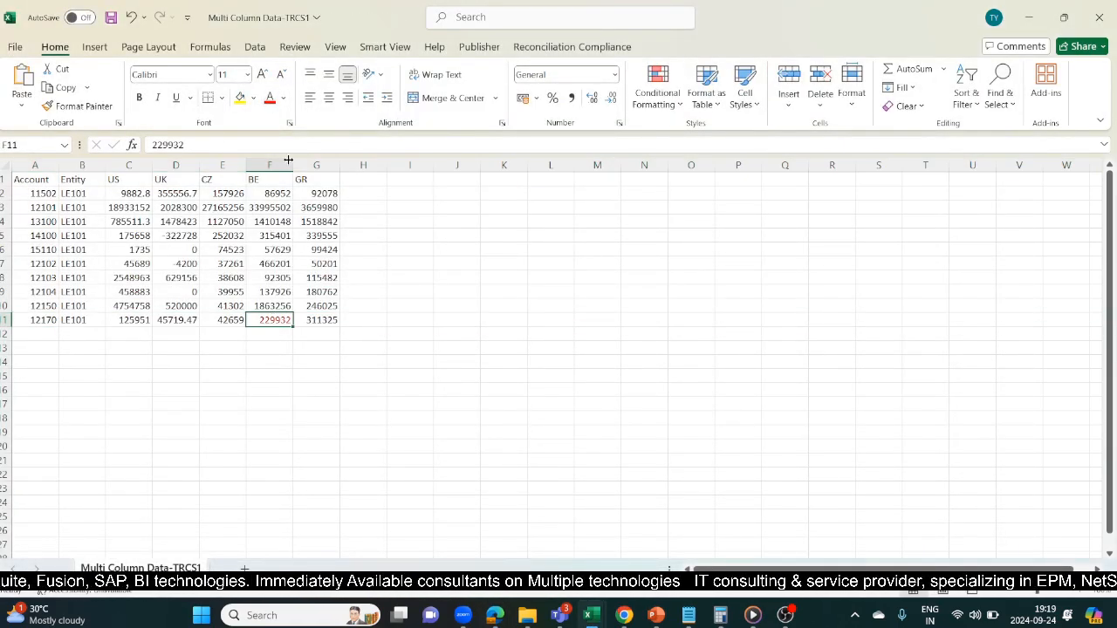
key("alt+Tab")
left_click(307, 344)
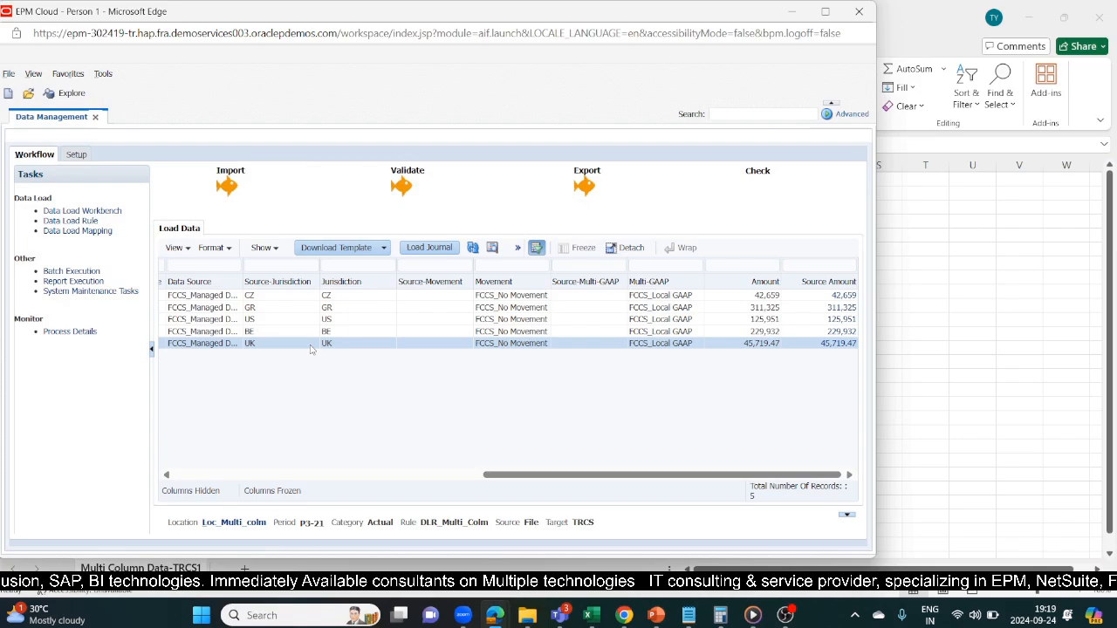
Switch to the Multi Column Data-TRCS1 workbook in Excel and colour the UK amount for account 12170 red.
key("alt+Tab")
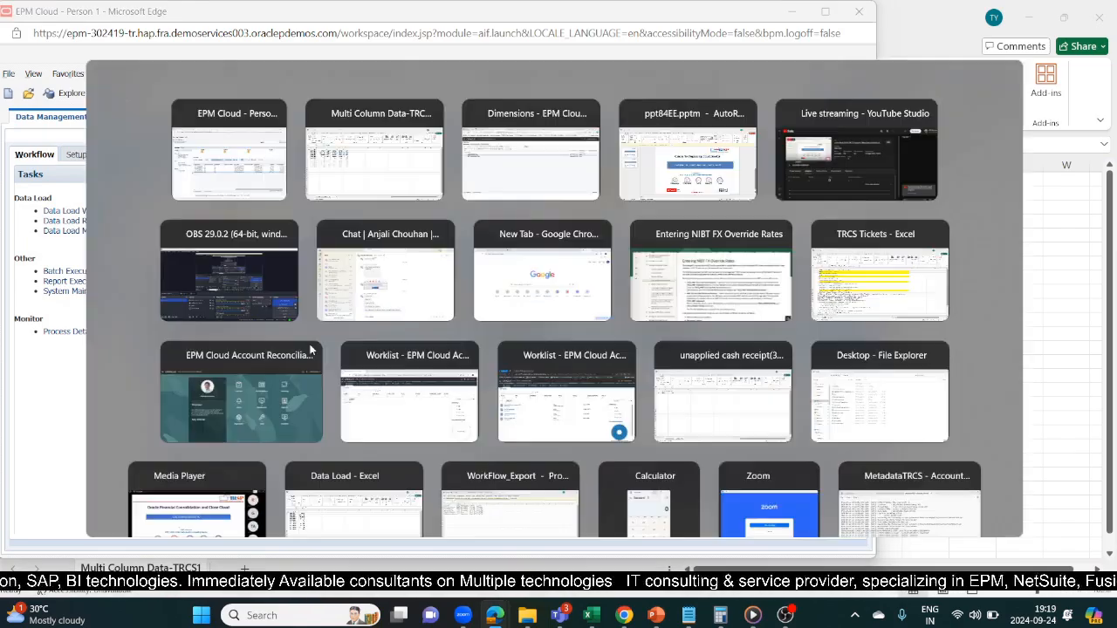
left_click(166, 322)
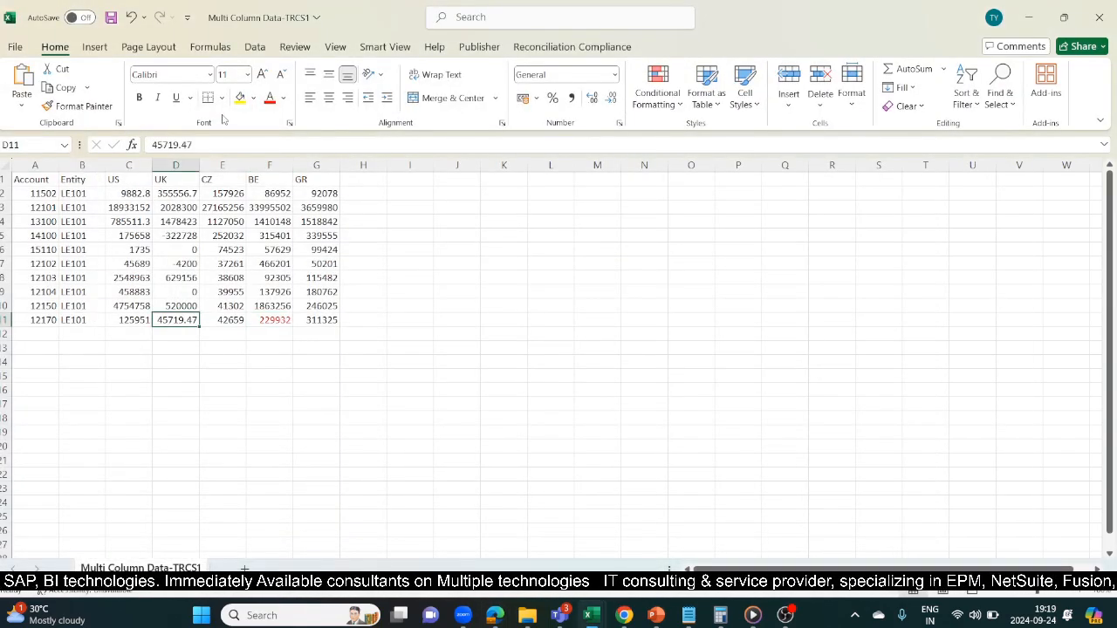
left_click(270, 98)
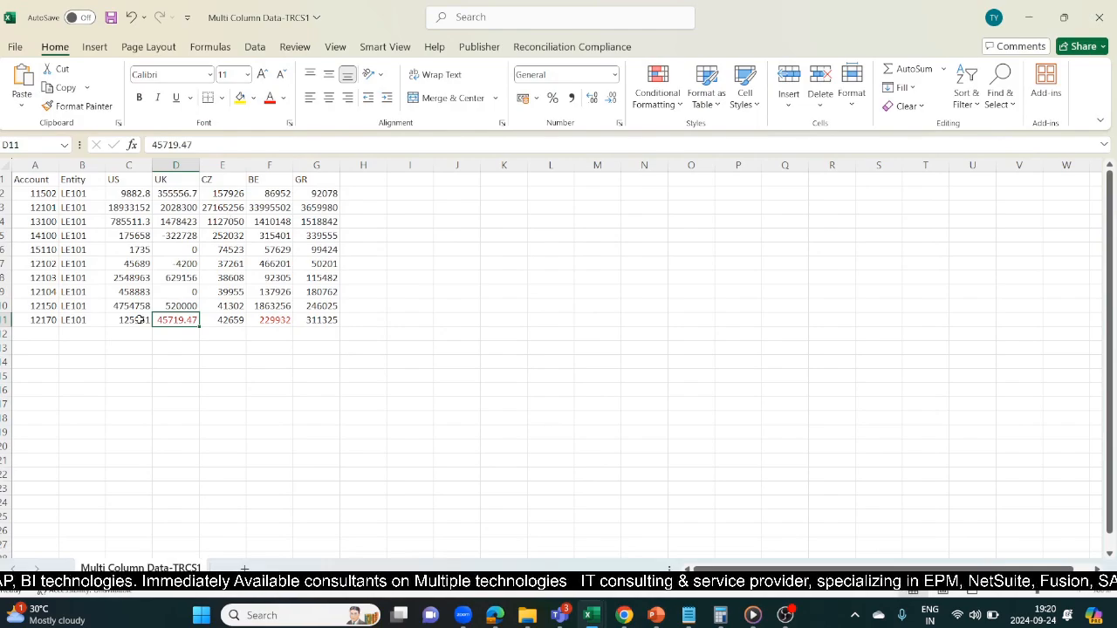
Apply the red font colour to all US to GR amounts of account 12170 and return to the Data Load Workbench.
left_click_drag(135, 319, 323, 319)
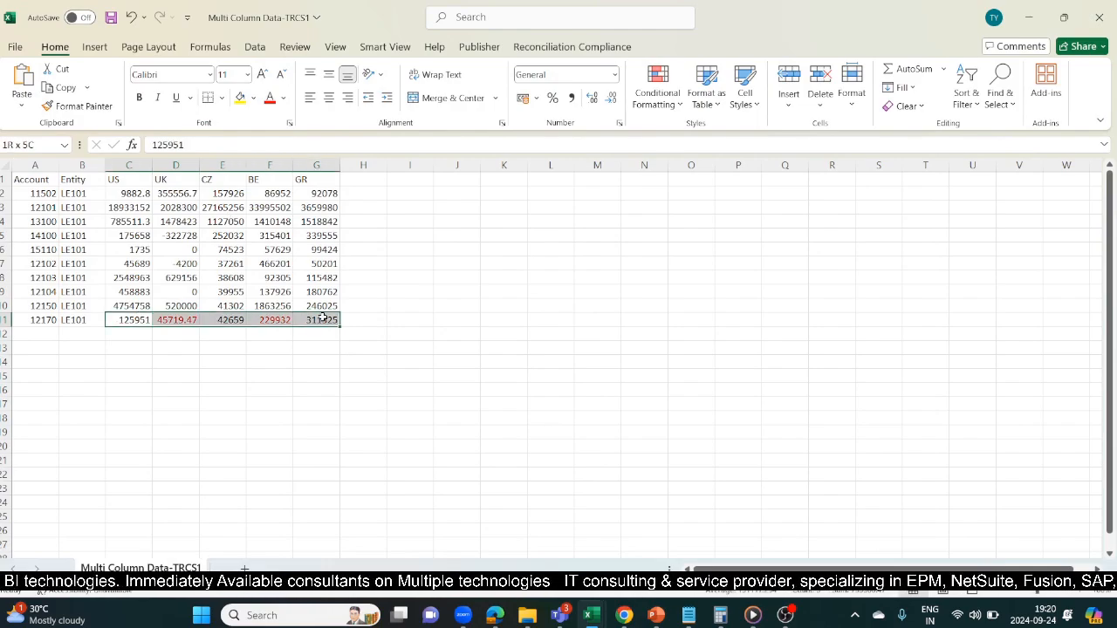
left_click(269, 98)
left_click(363, 165)
key("alt+Tab")
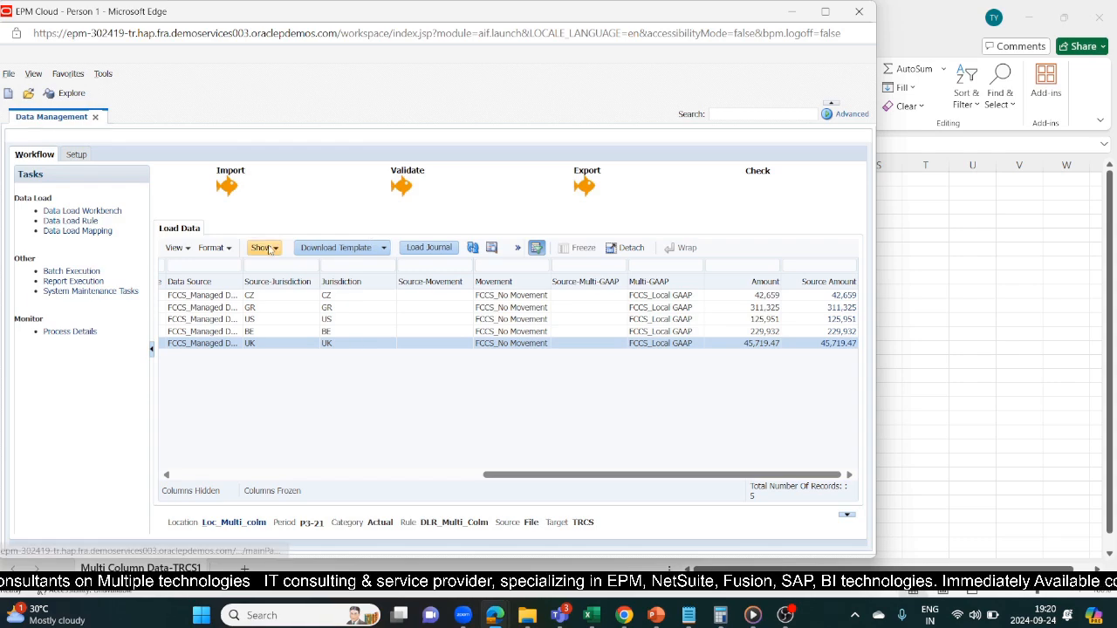
mouse_move(560, 619)
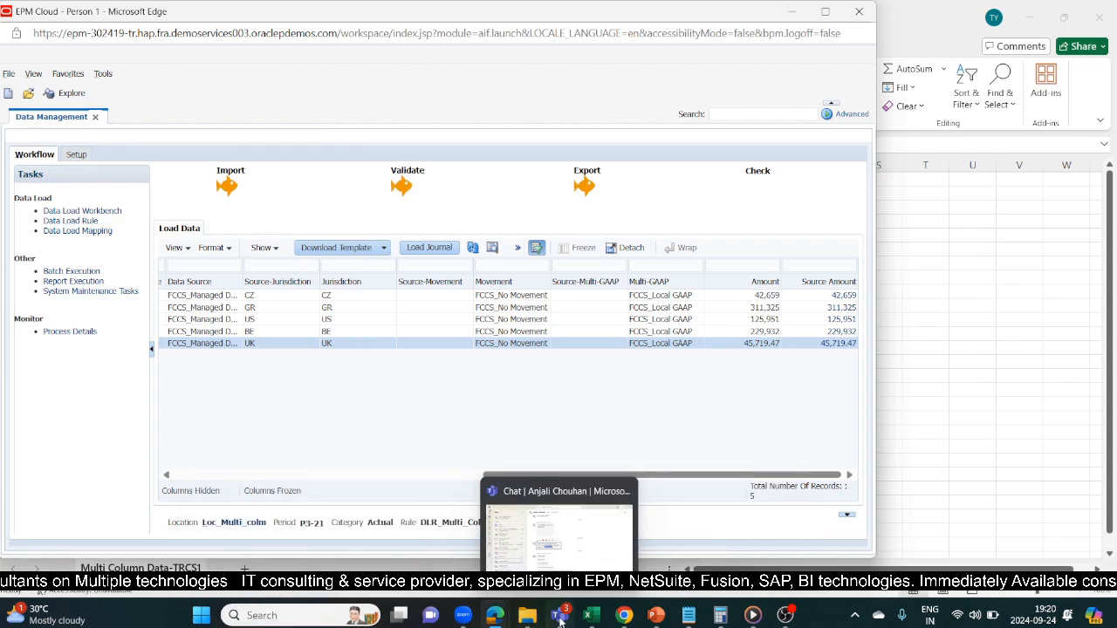
mouse_move(624, 615)
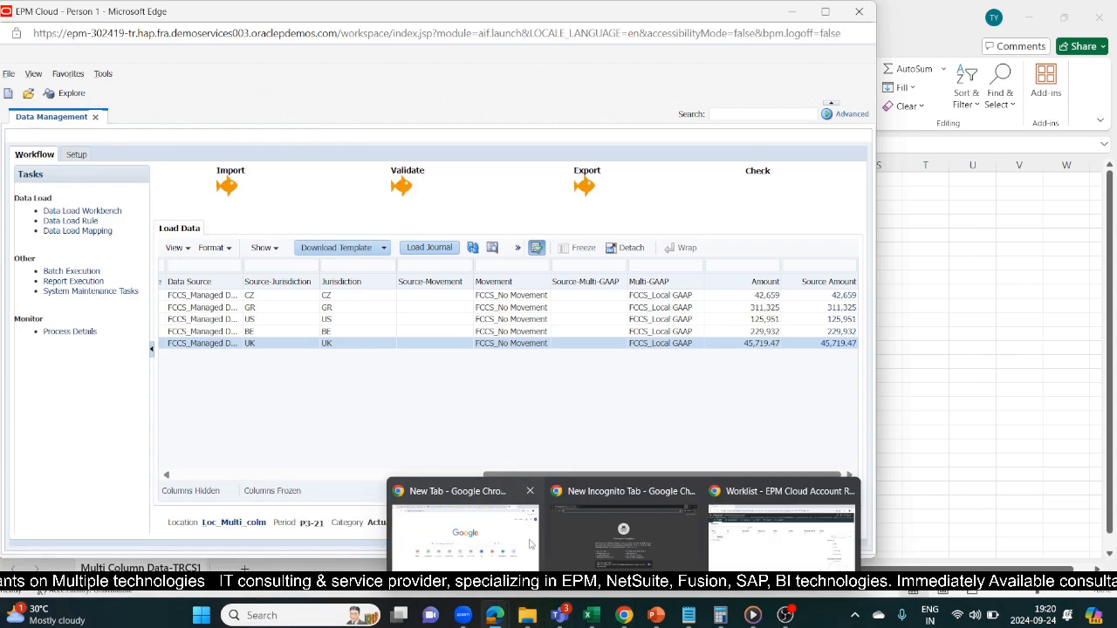
mouse_move(529, 544)
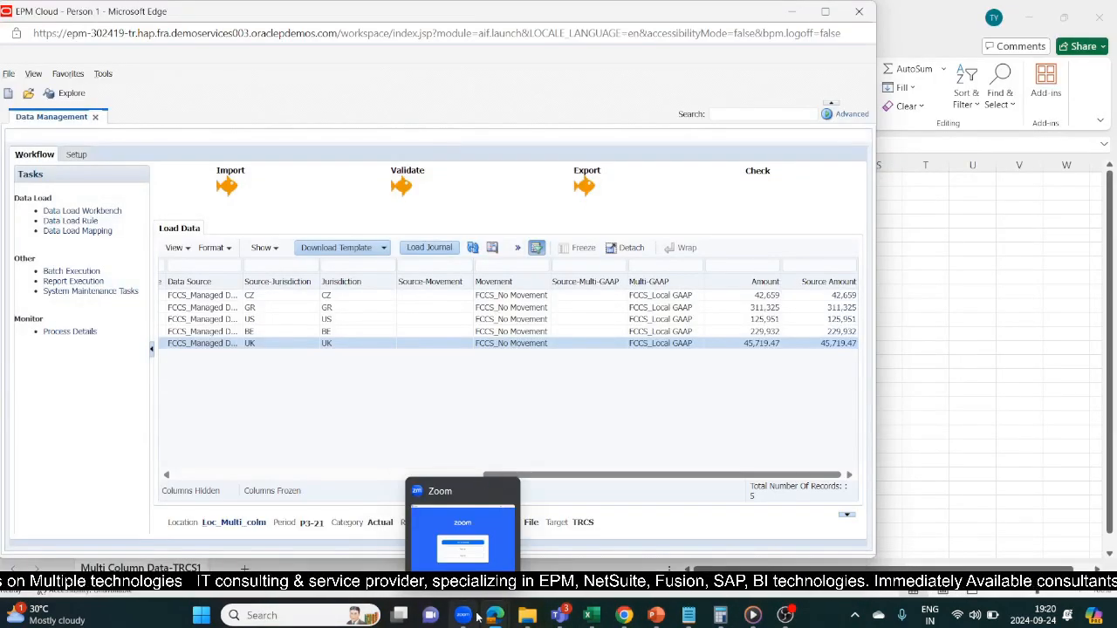